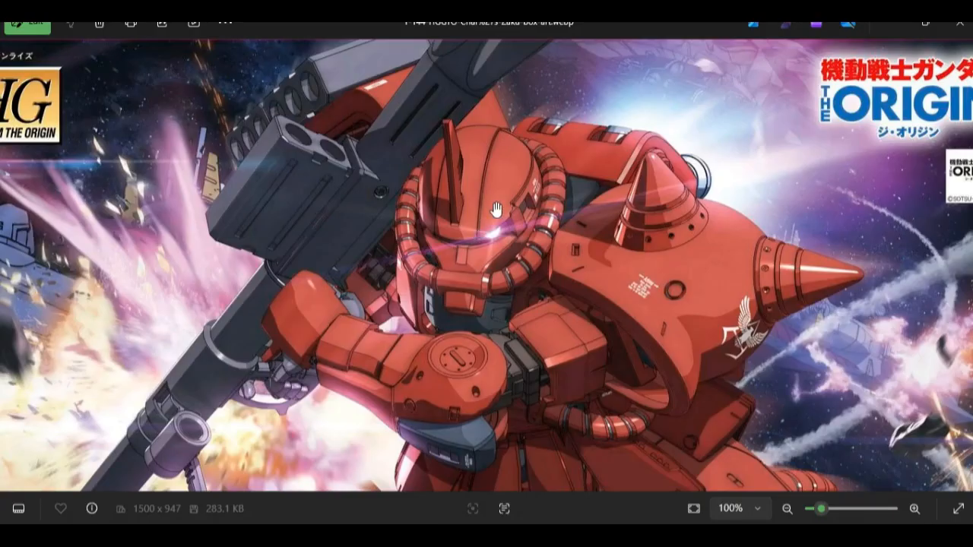
Step: Examine the red mobile suit's head and horn up close in the reference image
{"action": "scroll", "coordinate": [496, 209], "scroll_direction": "up", "scroll_amount": 2}
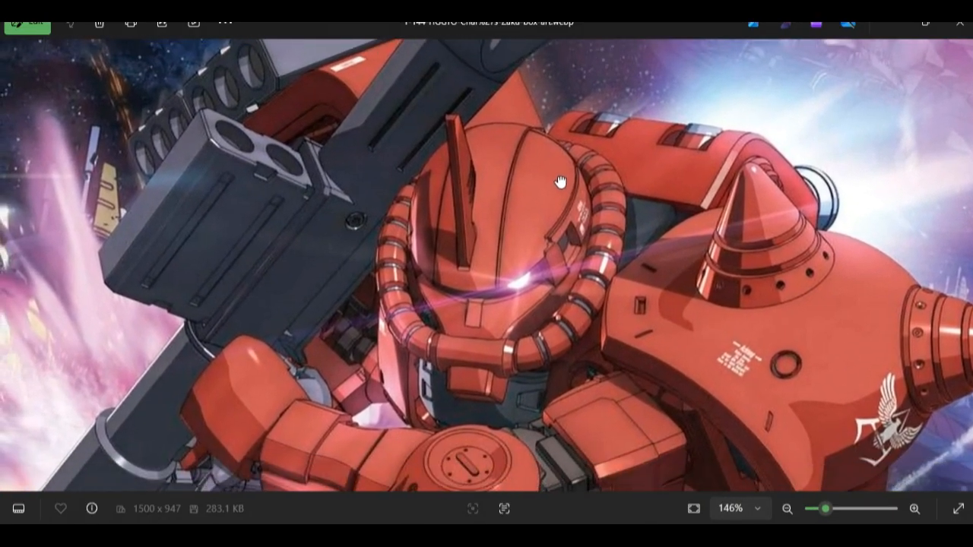
{"action": "left_click_drag", "start_coordinate": [561, 182], "coordinate": [561, 161]}
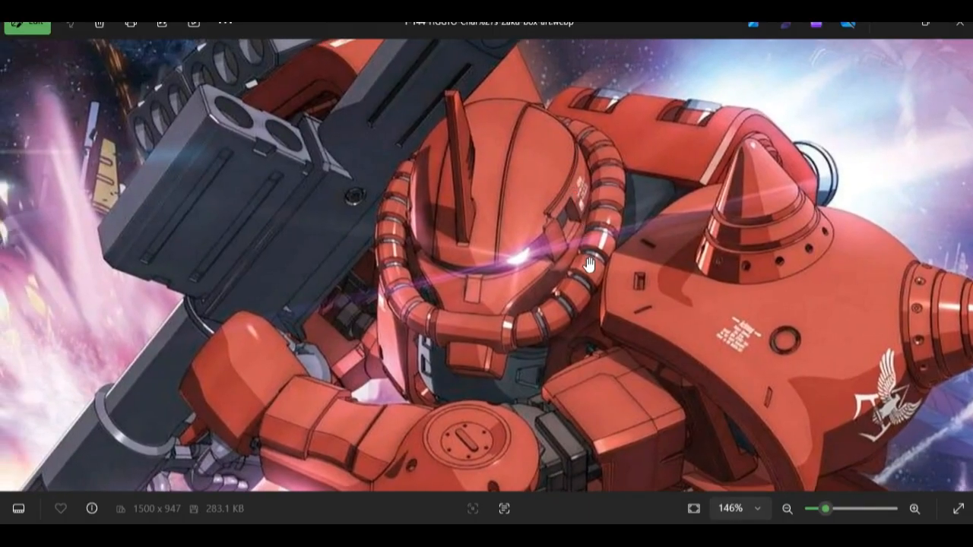
{"action": "left_click_drag", "start_coordinate": [591, 264], "coordinate": [591, 287]}
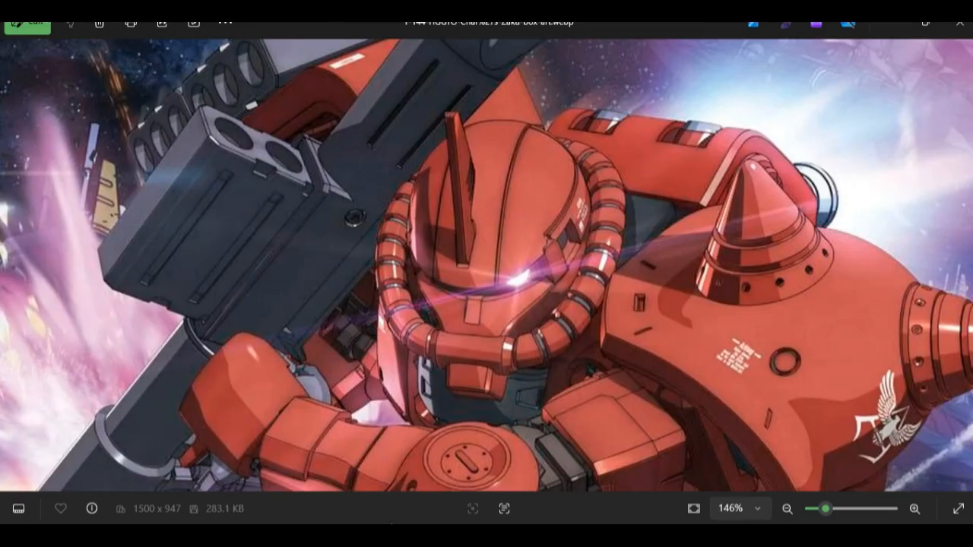
Step: Import Camera holder for Crux35.stl from the STL file folder into 3ds Max
{"action": "left_click", "coordinate": [365, 471]}
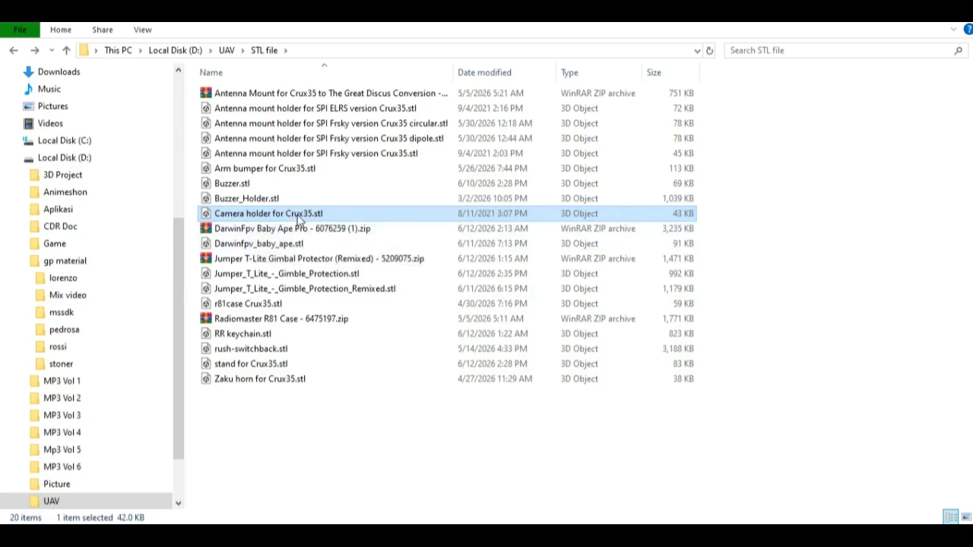
{"action": "left_click_drag", "start_coordinate": [299, 219], "coordinate": [437, 360]}
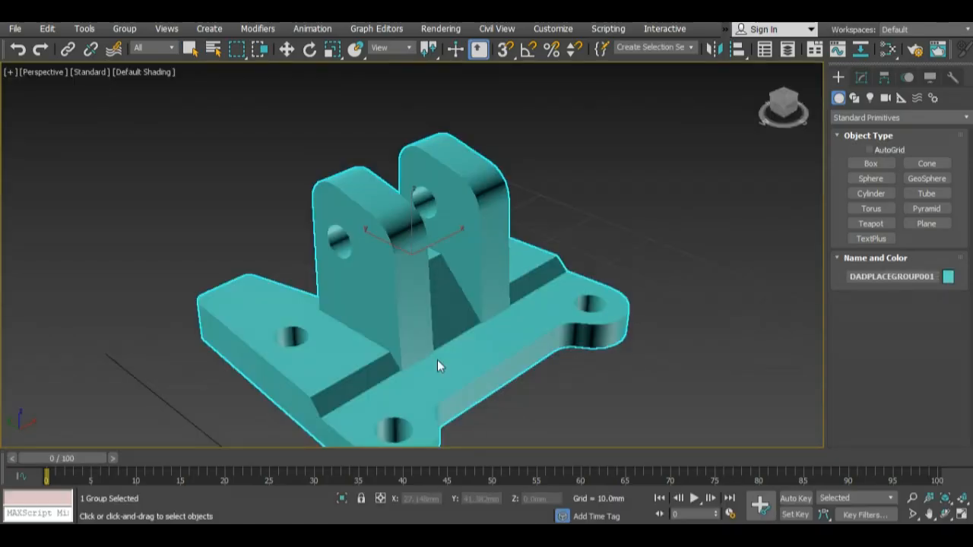
Step: Move the imported camera holder to the world origin, working in the Top and Front views
{"action": "left_click", "coordinate": [962, 515]}
{"action": "left_click", "coordinate": [245, 111]}
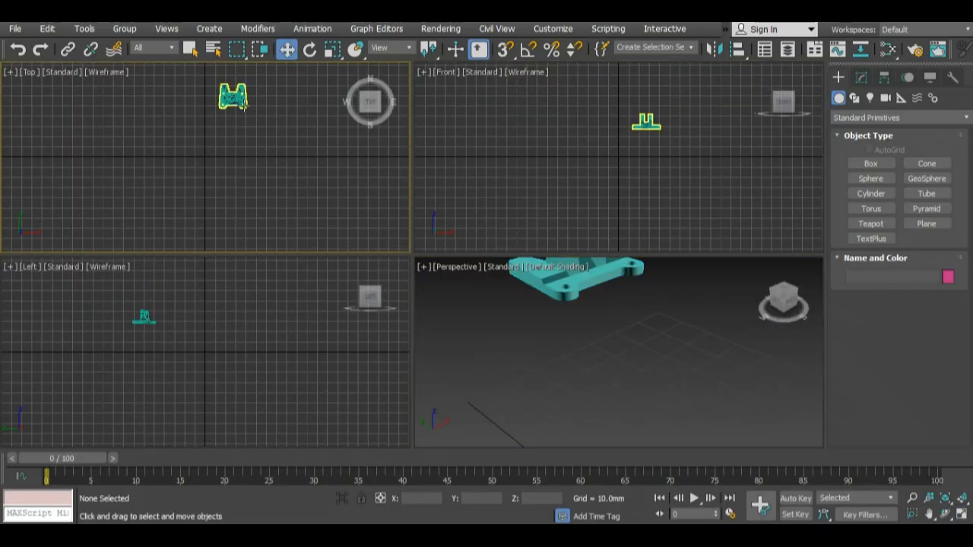
{"action": "left_click", "coordinate": [245, 85]}
{"action": "left_click_drag", "start_coordinate": [256, 80], "coordinate": [238, 136]}
{"action": "left_click", "coordinate": [622, 118]}
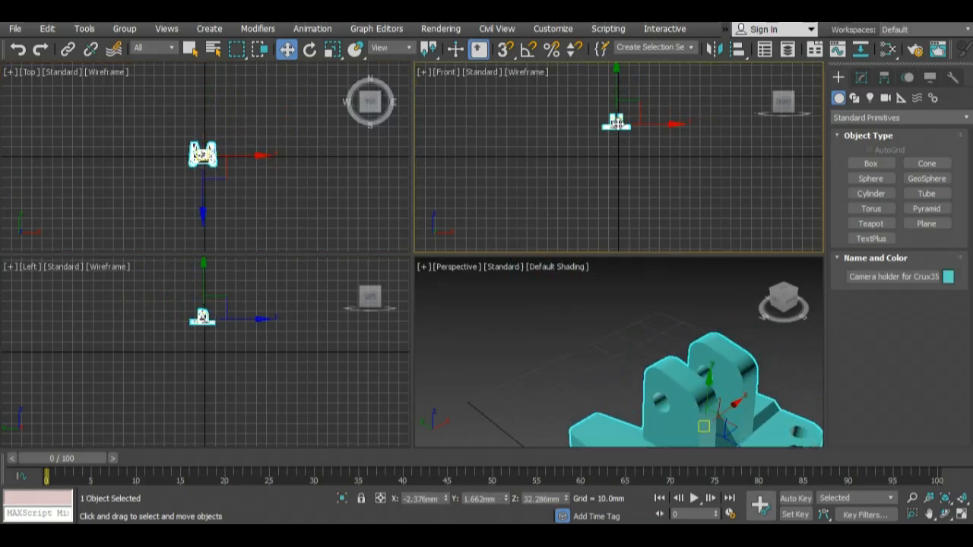
{"action": "left_click_drag", "start_coordinate": [617, 99], "coordinate": [642, 158]}
{"action": "left_click", "coordinate": [653, 343]}
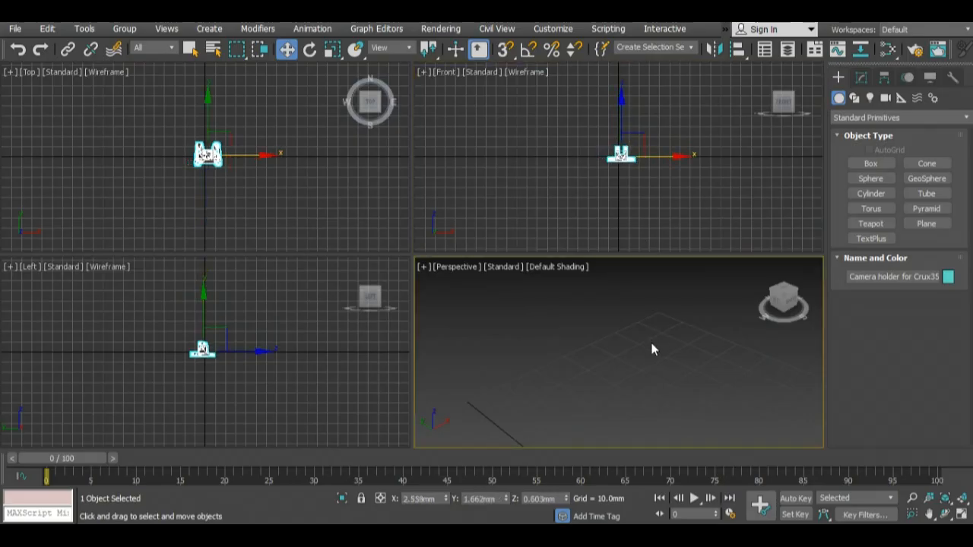
Step: Set the perspective view's shading to Hidden Line to expose the camera holder's mesh edges
{"action": "left_click", "coordinate": [943, 500]}
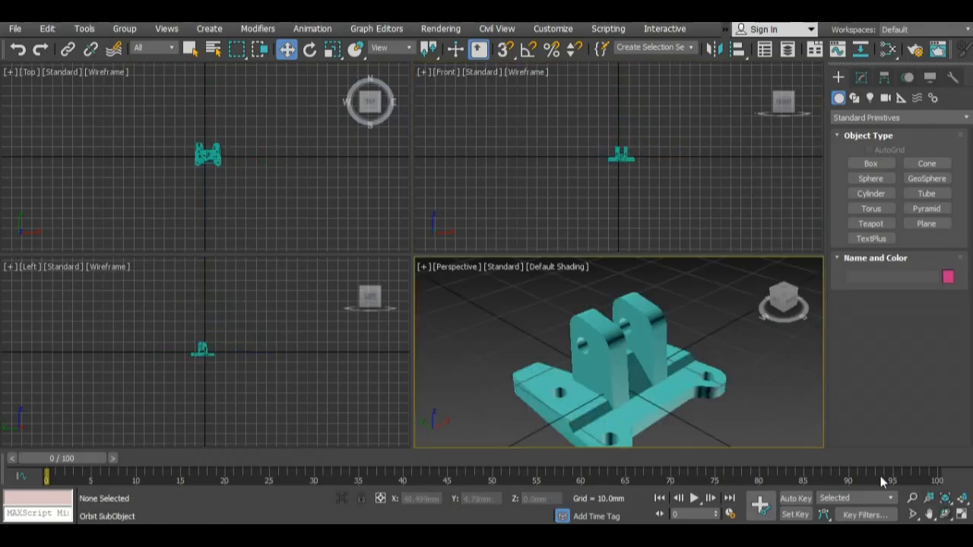
{"action": "left_click", "coordinate": [962, 515]}
{"action": "left_click", "coordinate": [945, 515]}
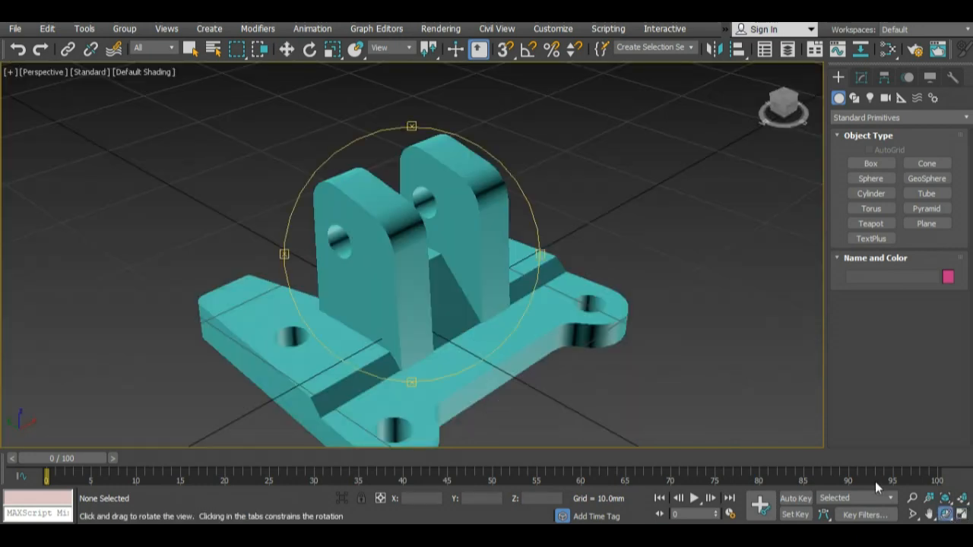
{"action": "left_click_drag", "start_coordinate": [370, 233], "coordinate": [537, 241]}
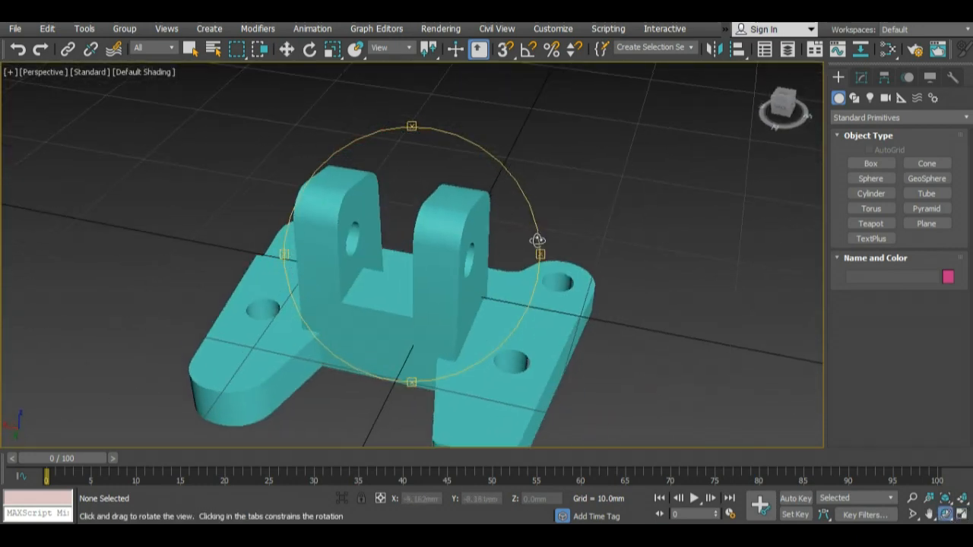
{"action": "left_click", "coordinate": [157, 71]}
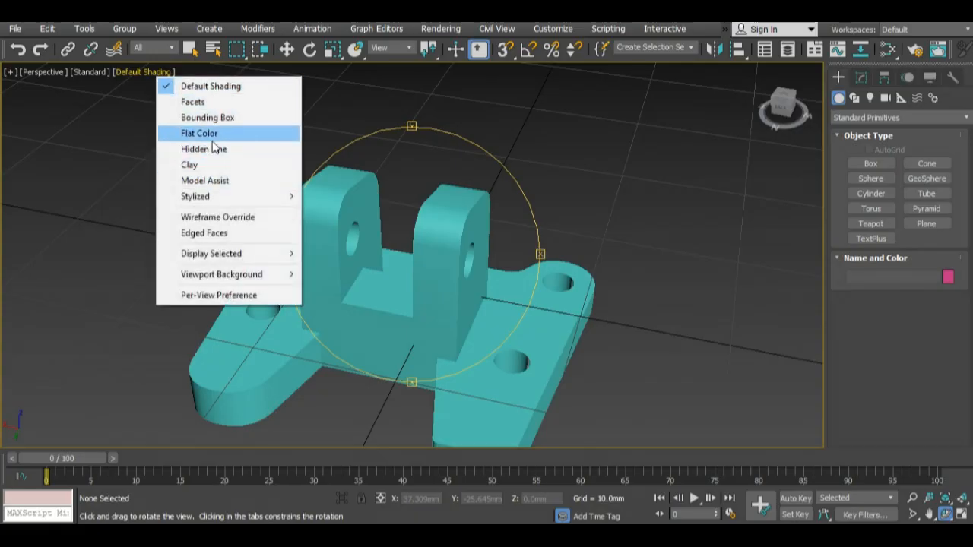
{"action": "left_click", "coordinate": [212, 139]}
{"action": "left_click", "coordinate": [122, 73]}
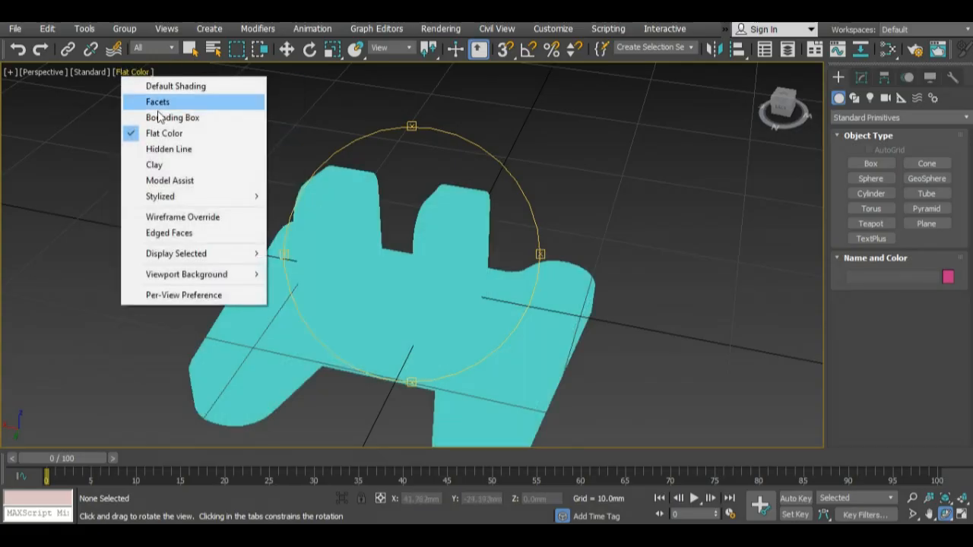
{"action": "left_click", "coordinate": [191, 150]}
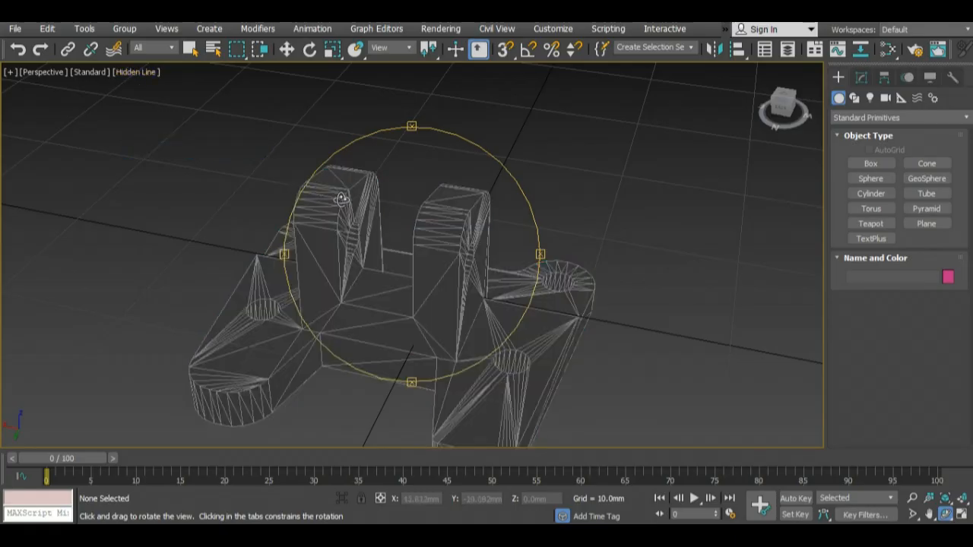
{"action": "left_click_drag", "start_coordinate": [442, 228], "coordinate": [425, 255]}
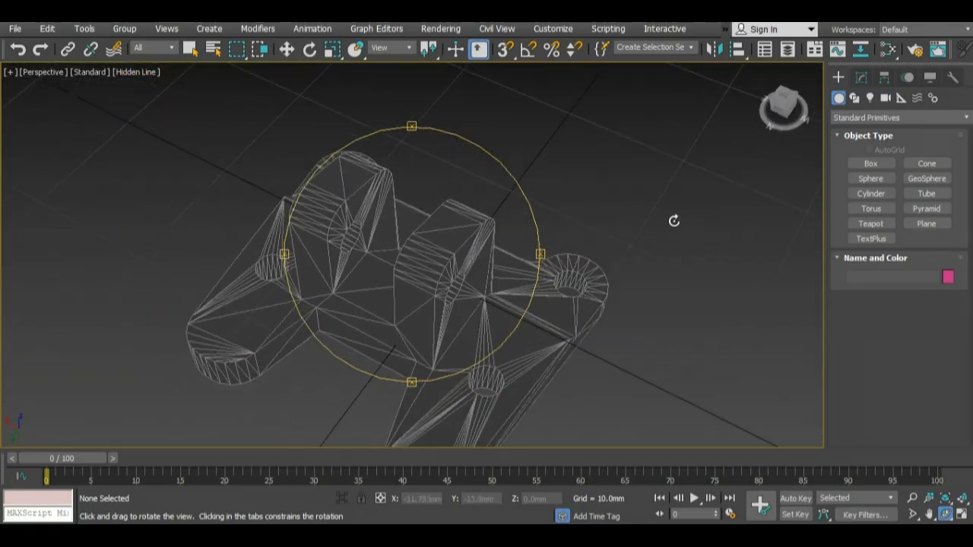
Step: Convert the camera holder to an Editable Poly
{"action": "left_click", "coordinate": [930, 515]}
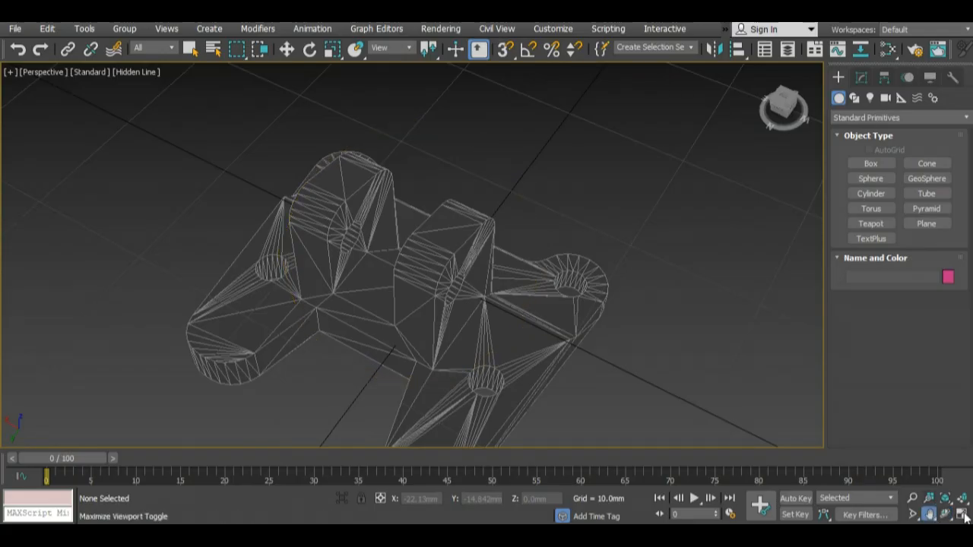
{"action": "left_click", "coordinate": [962, 515]}
{"action": "left_click", "coordinate": [241, 166]}
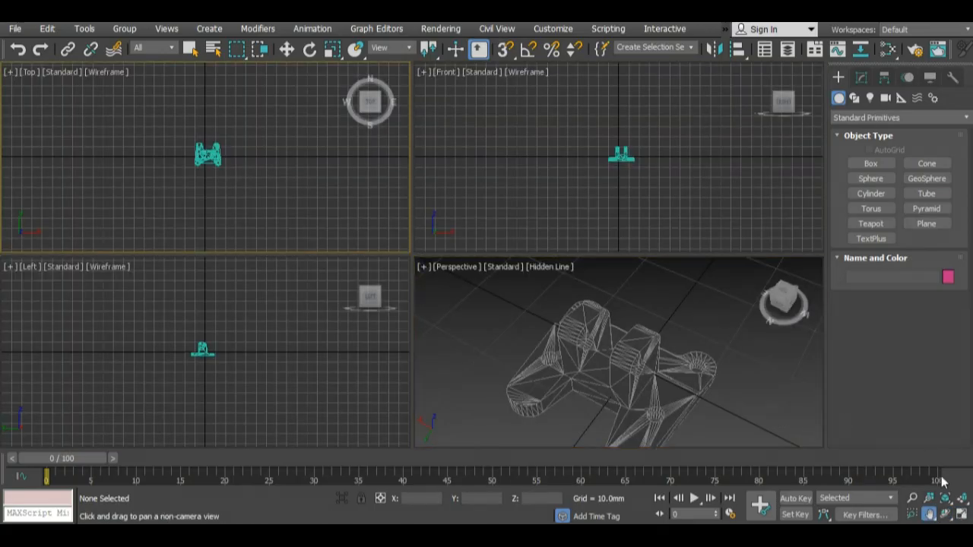
{"action": "left_click", "coordinate": [962, 515]}
{"action": "scroll", "coordinate": [425, 251], "scroll_direction": "up", "scroll_amount": 10}
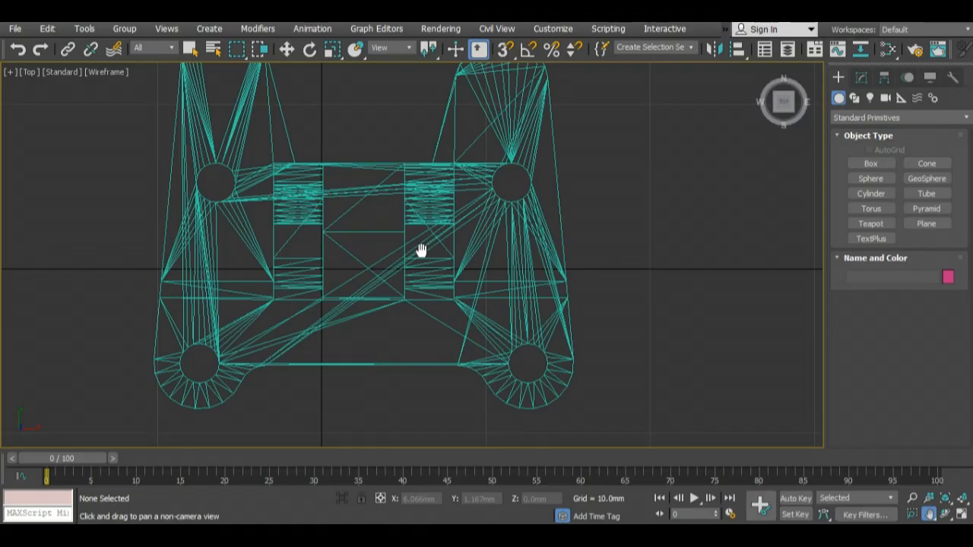
{"action": "left_click", "coordinate": [863, 81]}
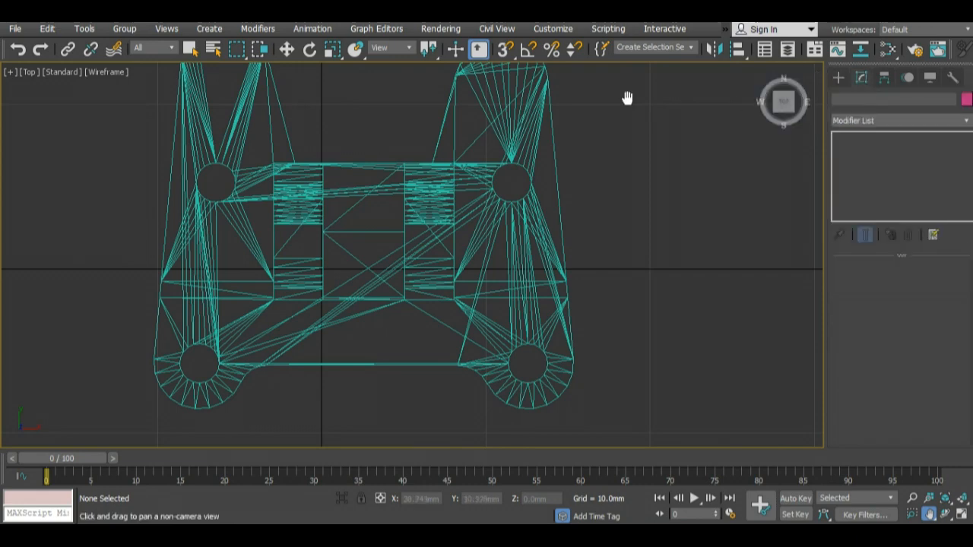
{"action": "left_click", "coordinate": [288, 51]}
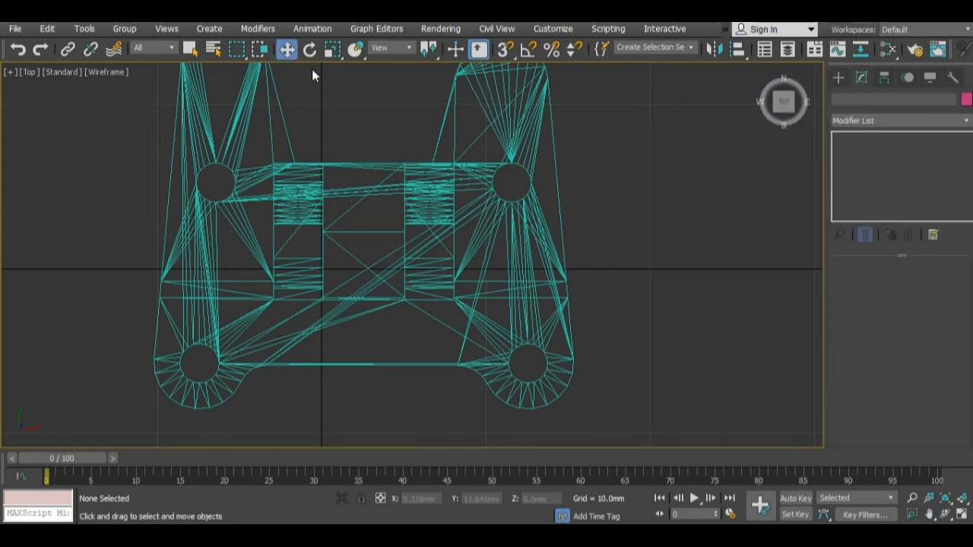
{"action": "left_click", "coordinate": [559, 192]}
{"action": "right_click", "coordinate": [560, 192]}
{"action": "left_click", "coordinate": [730, 354]}
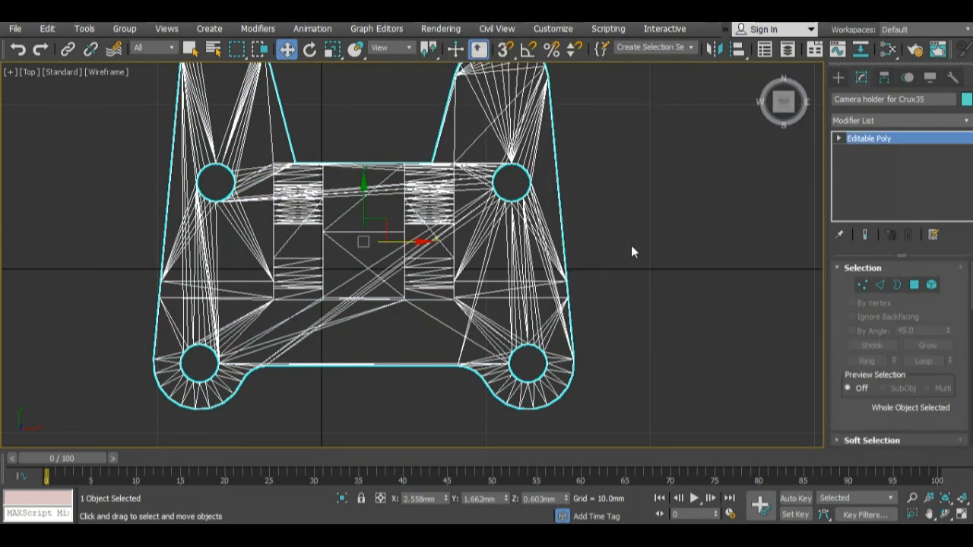
Step: Inspect the converted camera holder's mesh from several sides in the perspective view
{"action": "left_click", "coordinate": [931, 514]}
{"action": "left_click", "coordinate": [962, 515]}
{"action": "left_click", "coordinate": [684, 365]}
{"action": "left_click", "coordinate": [962, 515]}
{"action": "left_click", "coordinate": [946, 515]}
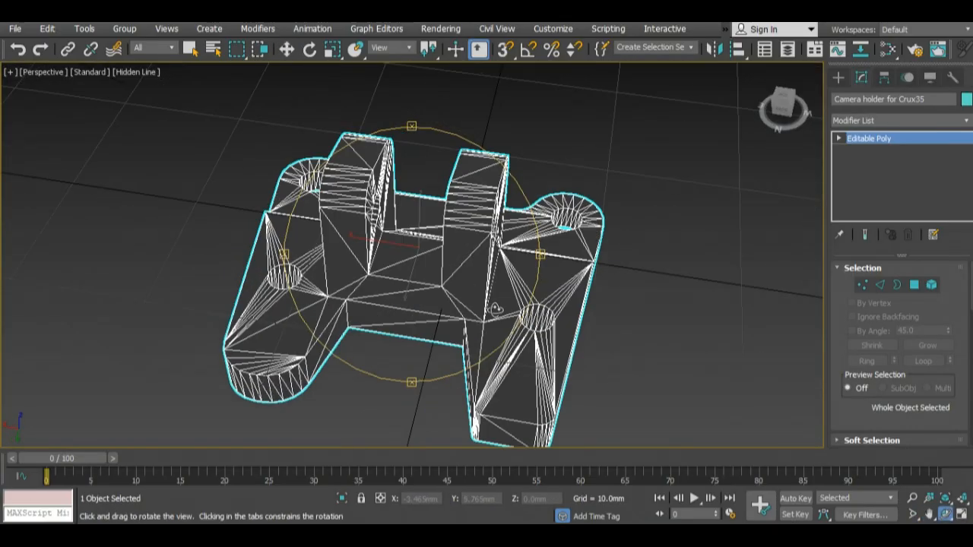
{"action": "left_click_drag", "start_coordinate": [496, 309], "coordinate": [393, 239]}
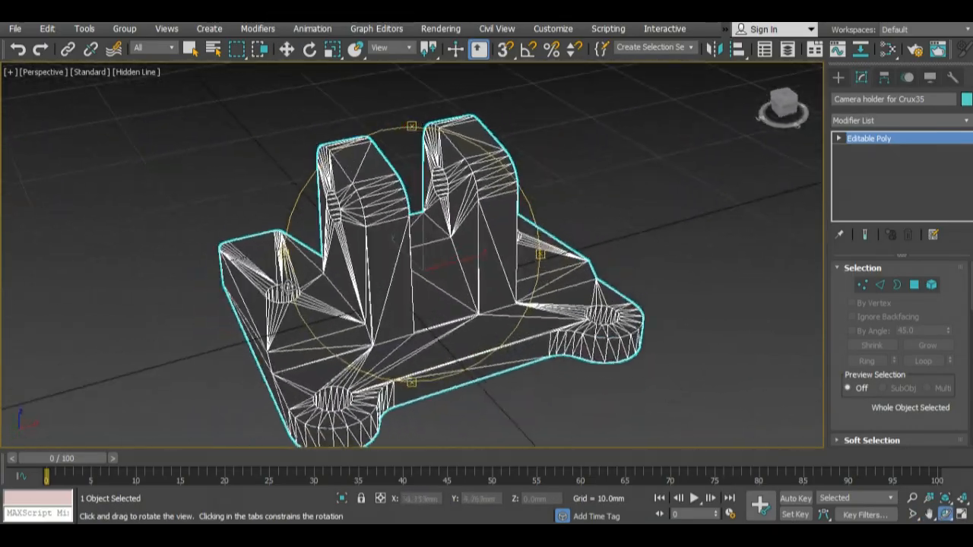
{"action": "left_click_drag", "start_coordinate": [288, 288], "coordinate": [414, 308]}
Step: Select all polygons of the two upright camera arms in the Left view, including partly enclosed ones, and delete them
{"action": "left_click", "coordinate": [930, 515]}
{"action": "left_click", "coordinate": [962, 515]}
{"action": "left_click", "coordinate": [240, 359]}
{"action": "scroll", "coordinate": [240, 359], "scroll_direction": "up", "scroll_amount": 7}
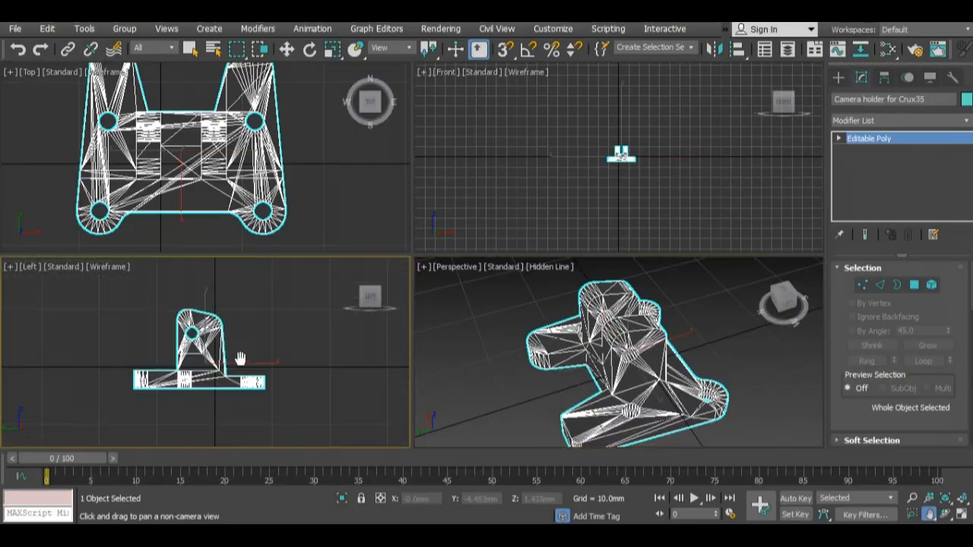
{"action": "left_click", "coordinate": [962, 515]}
{"action": "left_click", "coordinate": [914, 285]}
{"action": "left_click", "coordinate": [287, 50]}
{"action": "left_click_drag", "start_coordinate": [217, 134], "coordinate": [530, 262]}
{"action": "scroll", "coordinate": [472, 245], "scroll_direction": "up", "scroll_amount": 3}
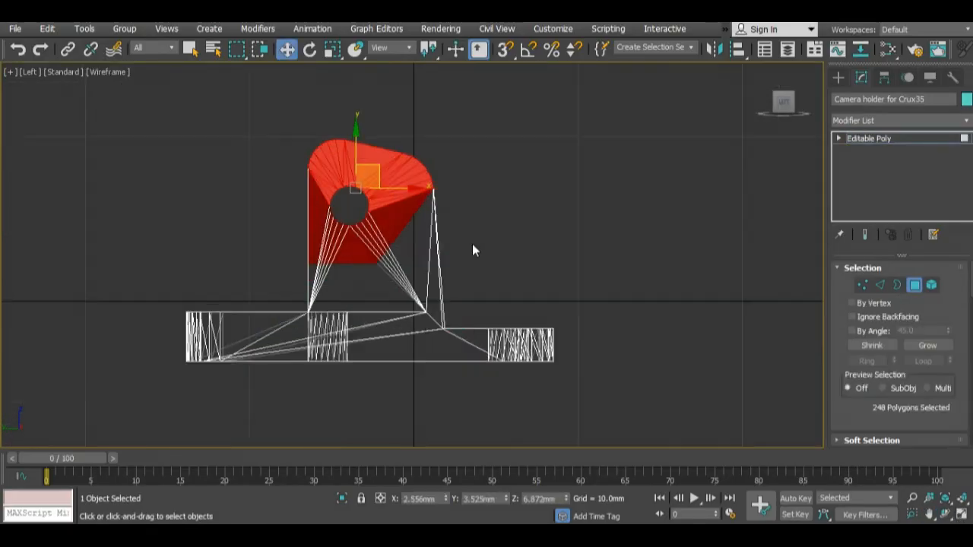
{"action": "left_click", "coordinate": [260, 50]}
{"action": "left_click_drag", "start_coordinate": [242, 106], "coordinate": [570, 277]}
{"action": "left_click", "coordinate": [930, 514]}
{"action": "left_click", "coordinate": [962, 515]}
{"action": "left_click", "coordinate": [768, 414]}
{"action": "left_click", "coordinate": [962, 514]}
{"action": "left_click", "coordinate": [945, 515]}
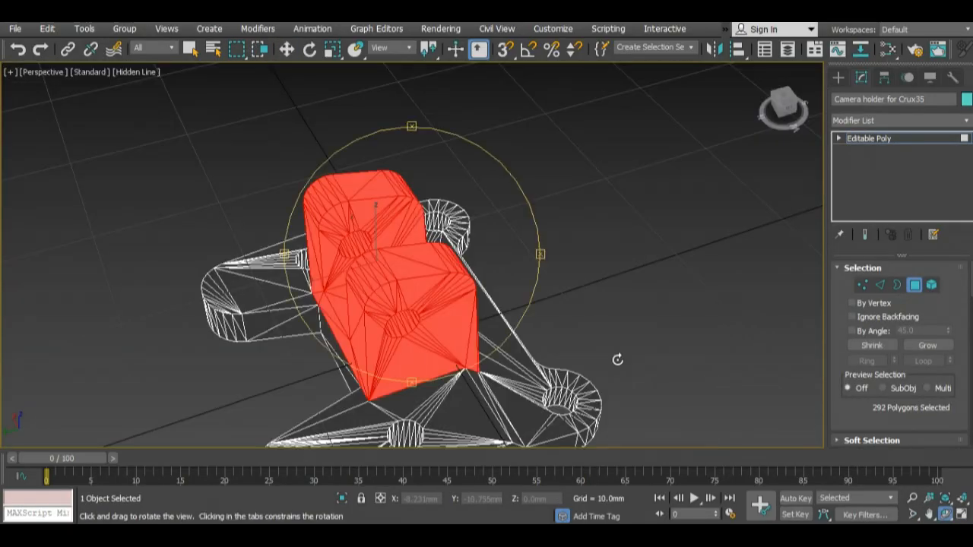
{"action": "left_click_drag", "start_coordinate": [449, 282], "coordinate": [400, 300]}
{"action": "key", "text": "Delete"}
Step: Delete the leftover sliver polygon along the edge of the opening in the base
{"action": "scroll", "coordinate": [359, 343], "scroll_direction": "up", "scroll_amount": 5}
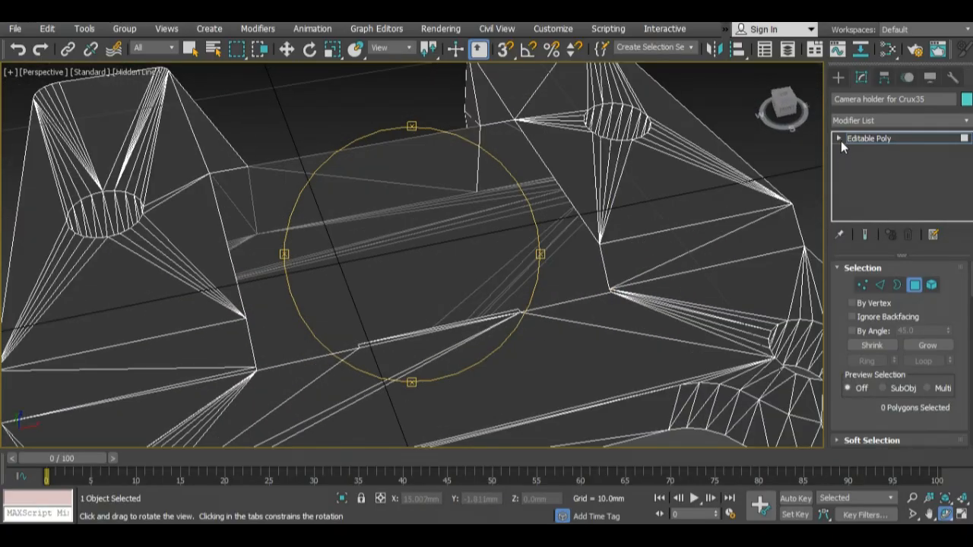
{"action": "left_click", "coordinate": [287, 50]}
{"action": "scroll", "coordinate": [398, 355], "scroll_direction": "up", "scroll_amount": 2}
{"action": "left_click", "coordinate": [556, 293]}
{"action": "scroll", "coordinate": [555, 292], "scroll_direction": "up", "scroll_amount": 3}
{"action": "key", "text": "Delete"}
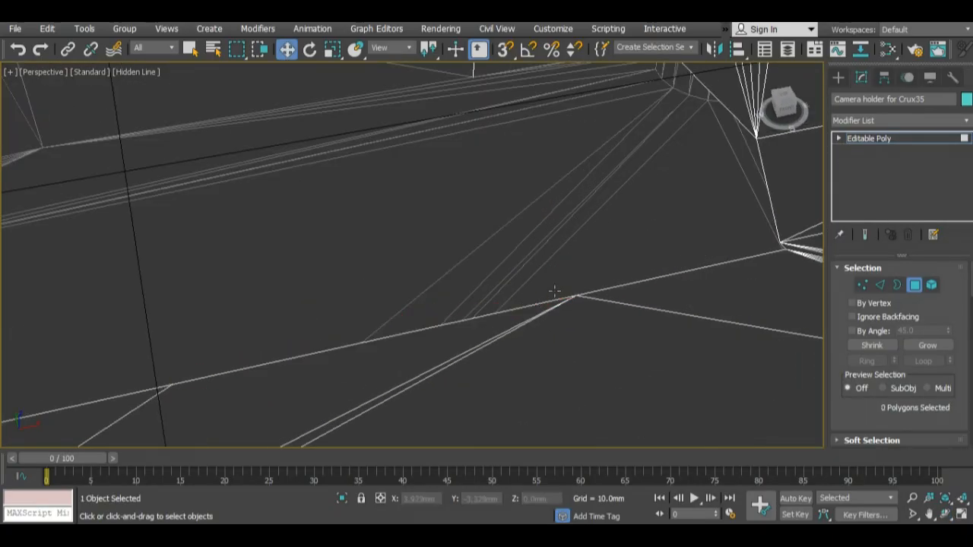
Step: Select the border around the opening in the base's upper surface and cap it
{"action": "scroll", "coordinate": [555, 291], "scroll_direction": "down", "scroll_amount": 5}
{"action": "left_click", "coordinate": [897, 285]}
{"action": "left_click", "coordinate": [648, 249]}
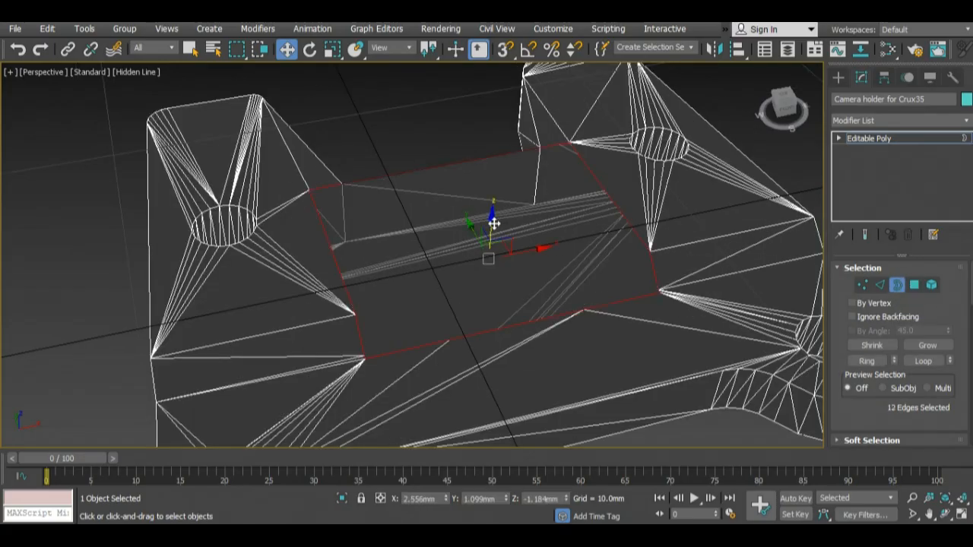
{"action": "left_click_drag", "start_coordinate": [971, 285], "coordinate": [972, 373]}
{"action": "left_click", "coordinate": [941, 303]}
Step: Cut an edge across the capped surface between the opposite vertices where the base starts to slope
{"action": "left_click", "coordinate": [839, 139]}
{"action": "left_click", "coordinate": [865, 151]}
{"action": "left_click", "coordinate": [925, 335]}
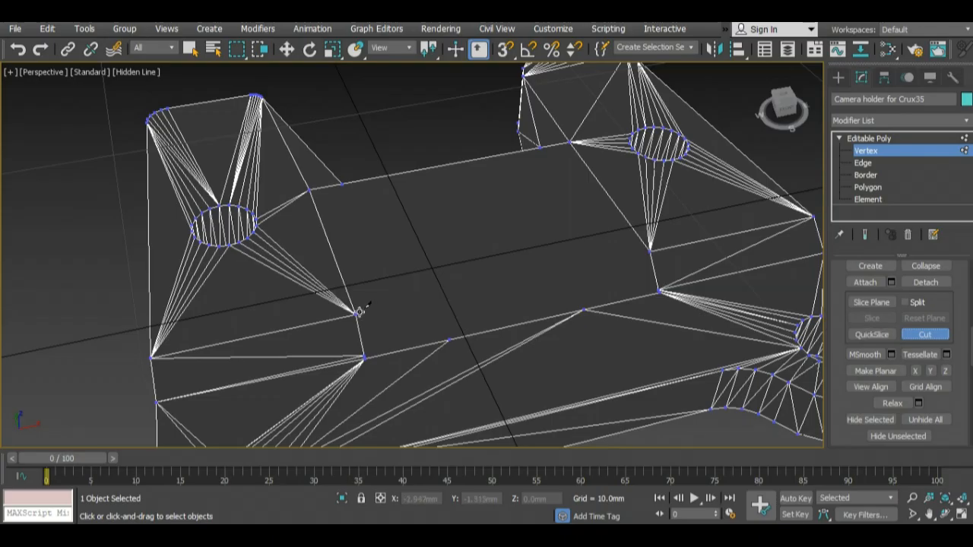
{"action": "left_click", "coordinate": [355, 312]}
Step: Delete the triangulated vertical face between the two long legs and cap the resulting border
{"action": "scroll", "coordinate": [516, 303], "scroll_direction": "down", "scroll_amount": 5}
{"action": "left_click", "coordinate": [945, 515]}
{"action": "left_click_drag", "start_coordinate": [456, 266], "coordinate": [501, 333]}
{"action": "left_click", "coordinate": [892, 188]}
{"action": "key", "text": "w"}
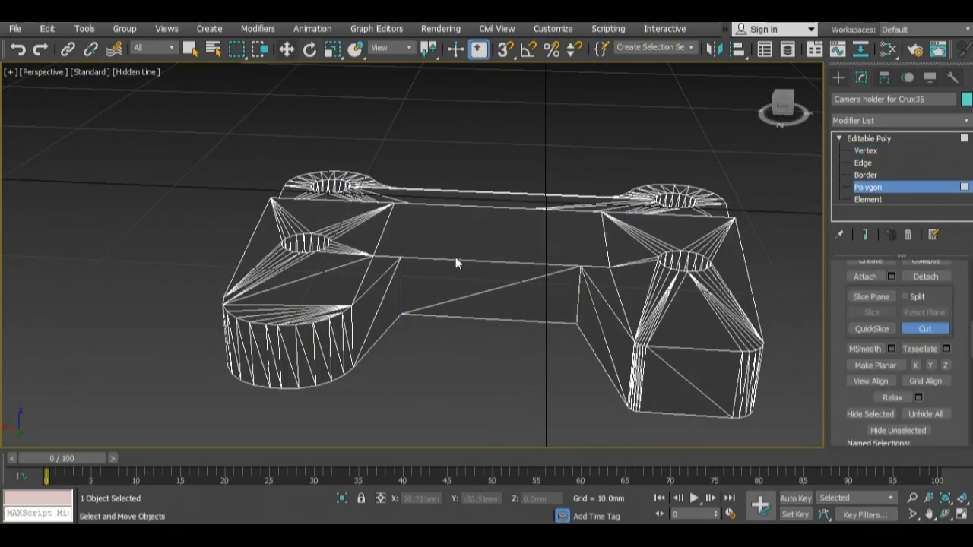
{"action": "left_click", "coordinate": [525, 305]}
{"action": "key", "text": "Delete"}
{"action": "left_click", "coordinate": [873, 176]}
{"action": "left_click", "coordinate": [572, 265]}
{"action": "left_click", "coordinate": [567, 266]}
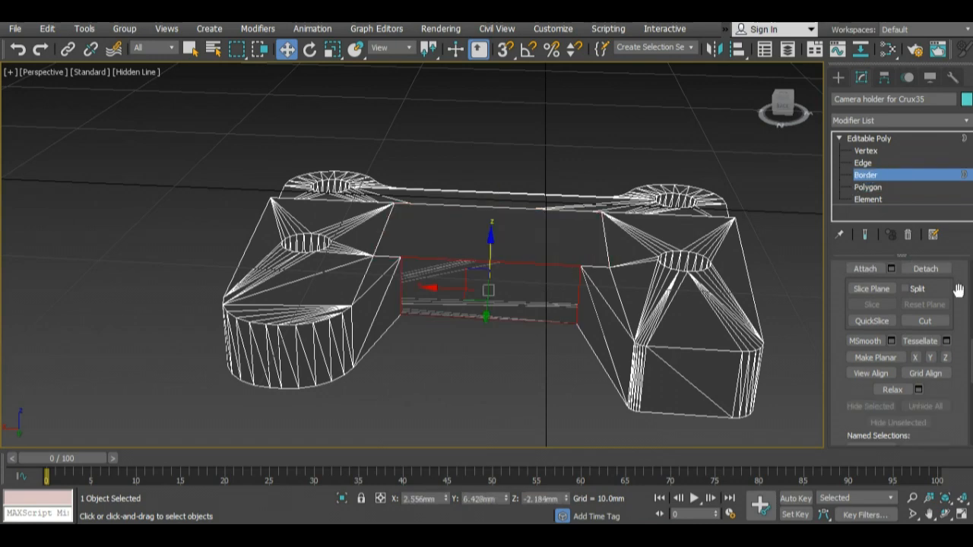
{"action": "left_click_drag", "start_coordinate": [971, 356], "coordinate": [971, 317]}
Step: Move the camera holder along the X axis in the Top view to centre it on the origin
{"action": "left_click", "coordinate": [930, 516]}
{"action": "left_click", "coordinate": [962, 515]}
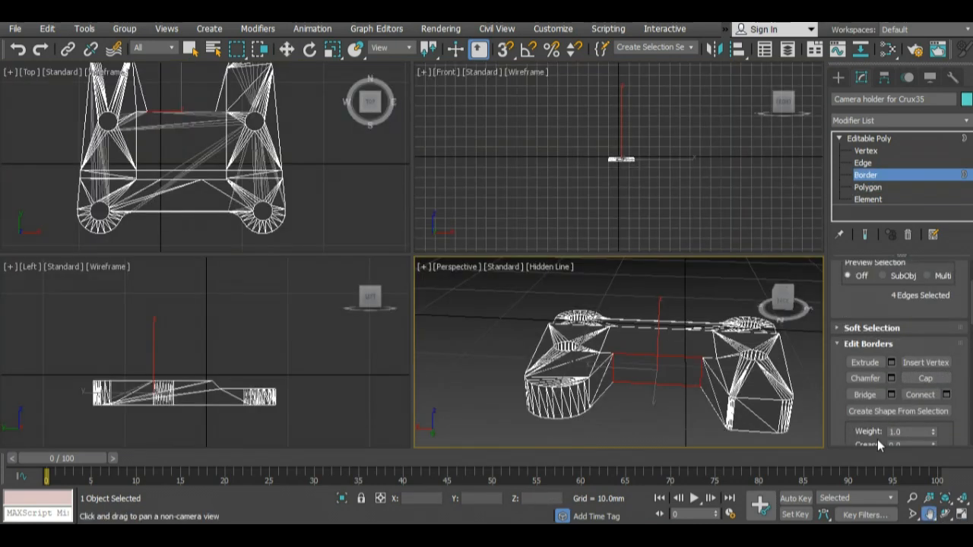
{"action": "left_click", "coordinate": [350, 181]}
{"action": "left_click", "coordinate": [962, 515]}
{"action": "left_click_drag", "start_coordinate": [372, 210], "coordinate": [400, 211]}
{"action": "scroll", "coordinate": [432, 207], "scroll_direction": "down", "scroll_amount": 3}
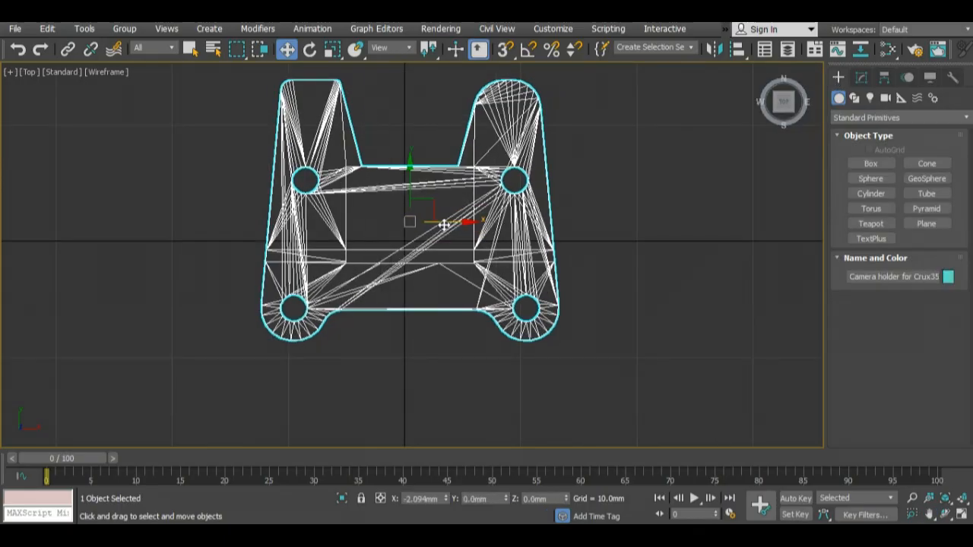
{"action": "scroll", "coordinate": [444, 225], "scroll_direction": "up", "scroll_amount": 6}
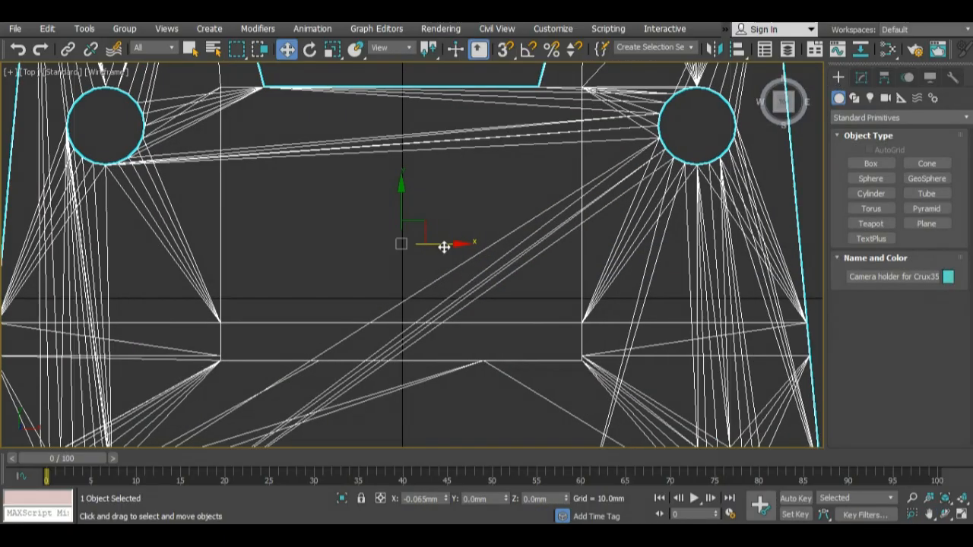
Step: Quick-slice the base vertically in the Top view on both sides of the centre line, between the two existing long edges
{"action": "scroll", "coordinate": [441, 246], "scroll_direction": "down", "scroll_amount": 2}
{"action": "left_click", "coordinate": [861, 78]}
{"action": "left_click", "coordinate": [865, 150]}
{"action": "scroll", "coordinate": [912, 342], "scroll_direction": "down", "scroll_amount": 5}
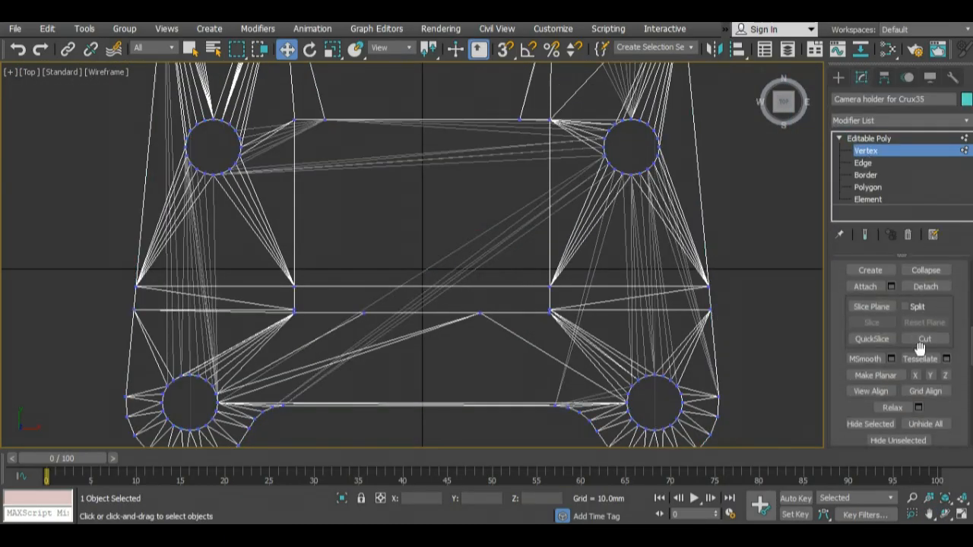
{"action": "left_click", "coordinate": [872, 338]}
{"action": "left_click", "coordinate": [369, 129]}
{"action": "left_click", "coordinate": [365, 131]}
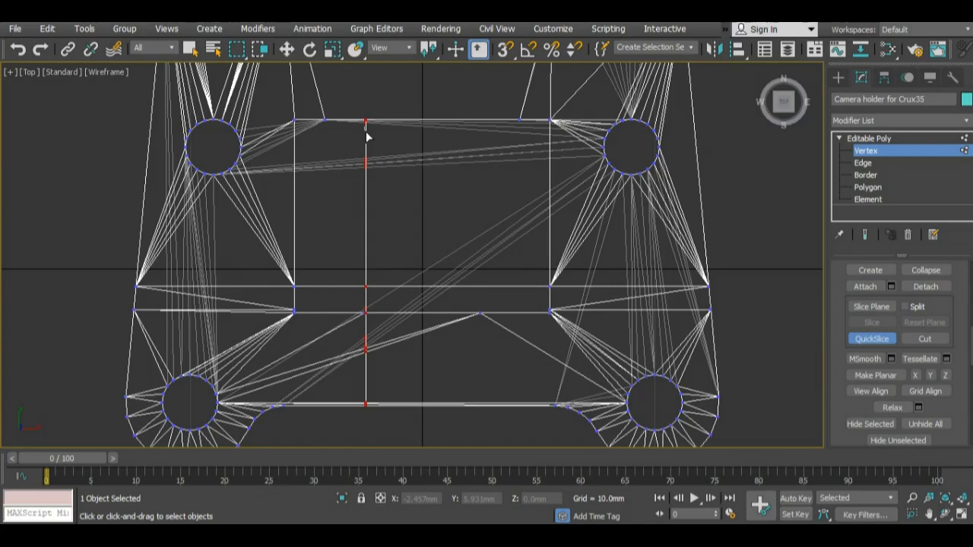
{"action": "left_click", "coordinate": [471, 120]}
{"action": "left_click", "coordinate": [471, 143]}
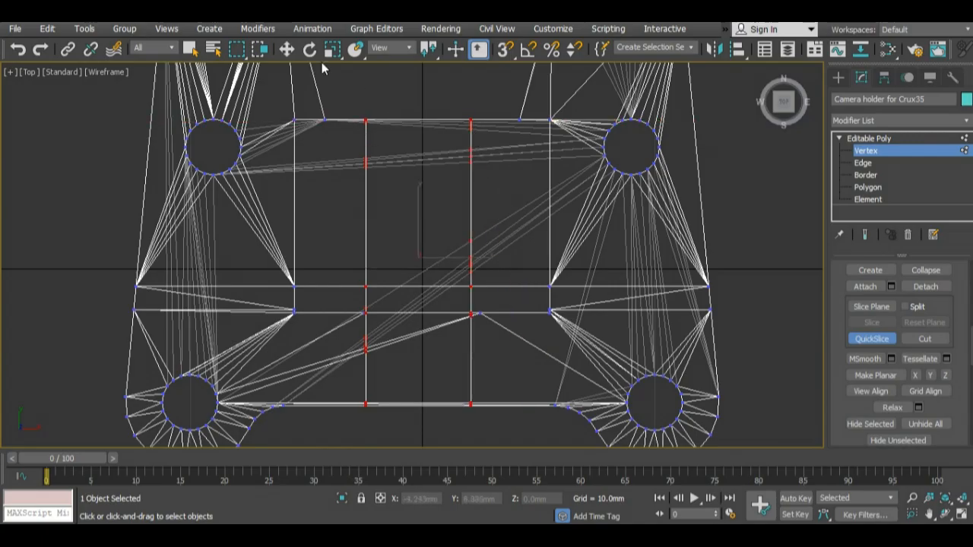
Step: Move the newly sliced vertices along the X axis until both slice lines are centred on the origin
{"action": "key", "text": "w"}
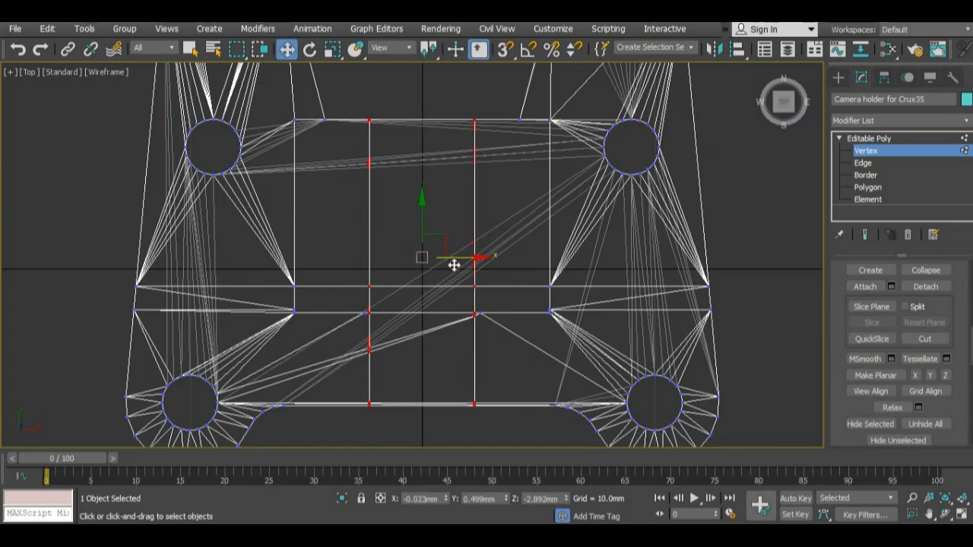
{"action": "scroll", "coordinate": [451, 259], "scroll_direction": "up", "scroll_amount": 4}
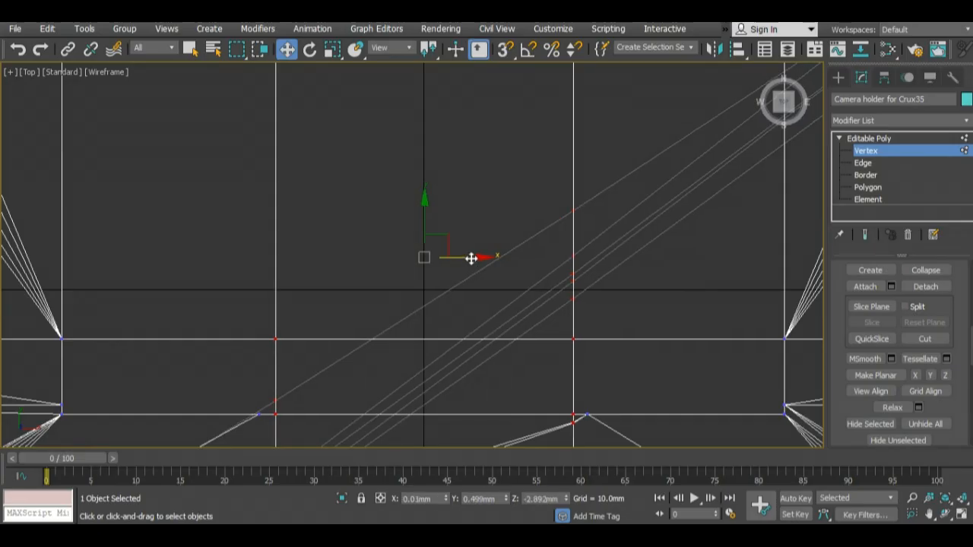
{"action": "scroll", "coordinate": [470, 260], "scroll_direction": "down", "scroll_amount": 6}
Step: Target weld the stray vertex beside the first slice line onto the slice vertex at the slope's lower edge in the Perspective view
{"action": "left_click", "coordinate": [929, 514]}
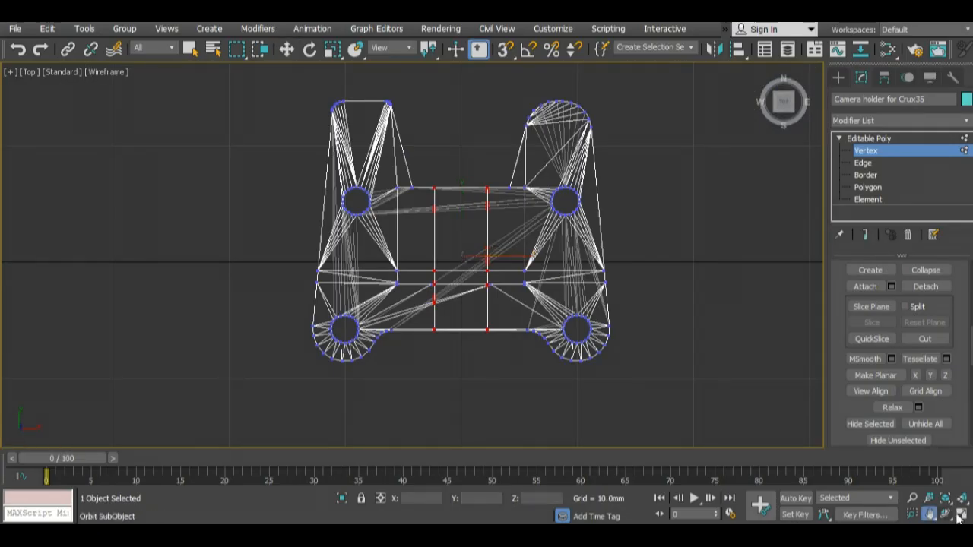
{"action": "left_click", "coordinate": [962, 515]}
{"action": "left_click", "coordinate": [768, 397]}
{"action": "left_click", "coordinate": [962, 515]}
{"action": "left_click", "coordinate": [945, 515]}
{"action": "left_click_drag", "start_coordinate": [528, 277], "coordinate": [482, 295]}
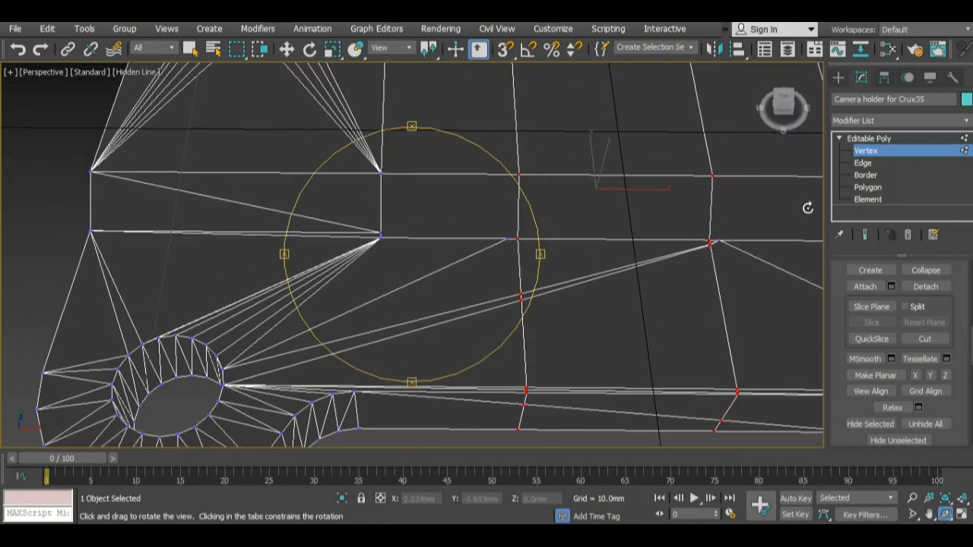
{"action": "left_click", "coordinate": [288, 55]}
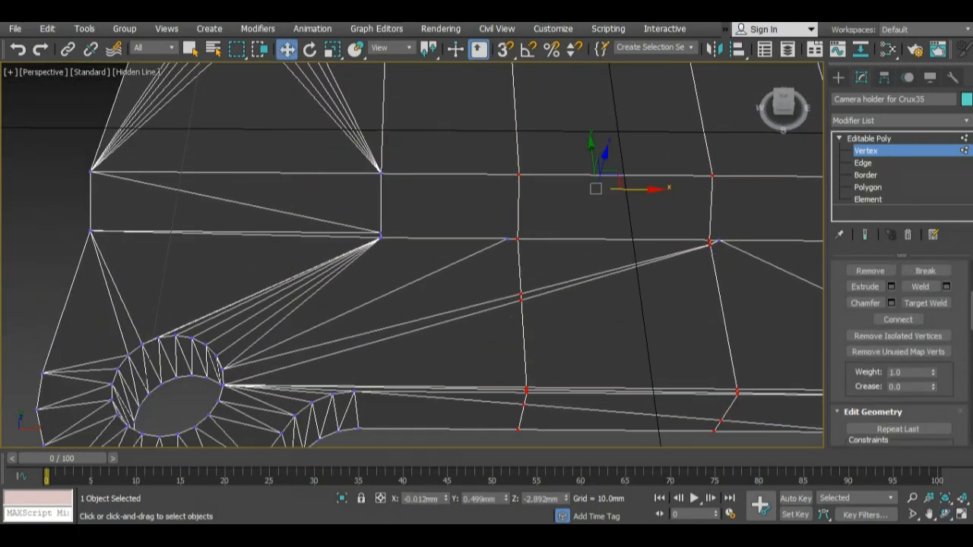
{"action": "scroll", "coordinate": [899, 357], "scroll_direction": "down", "scroll_amount": 4}
{"action": "scroll", "coordinate": [899, 357], "scroll_direction": "up", "scroll_amount": 7}
{"action": "scroll", "coordinate": [899, 357], "scroll_direction": "down", "scroll_amount": 9}
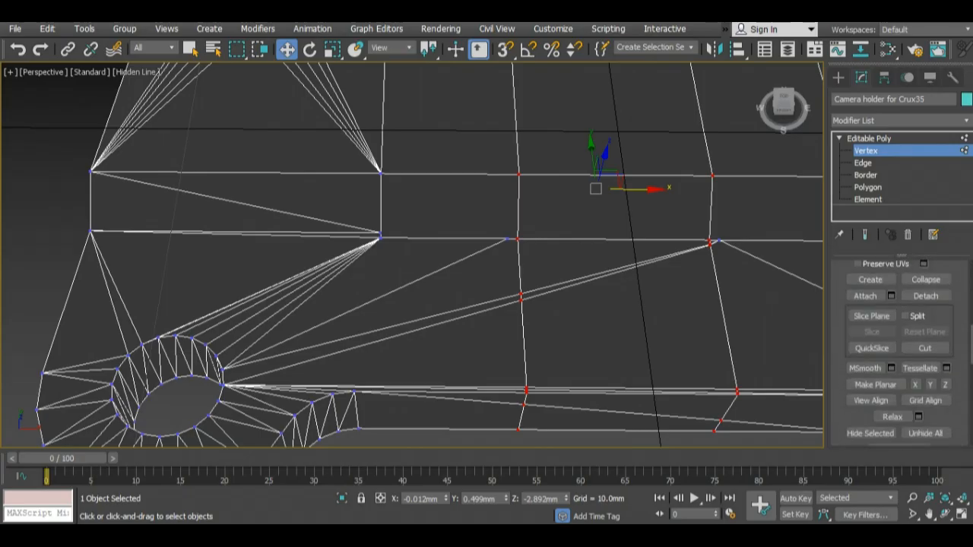
{"action": "scroll", "coordinate": [898, 357], "scroll_direction": "up", "scroll_amount": 3}
{"action": "scroll", "coordinate": [899, 357], "scroll_direction": "up", "scroll_amount": 4}
{"action": "left_click", "coordinate": [926, 322]}
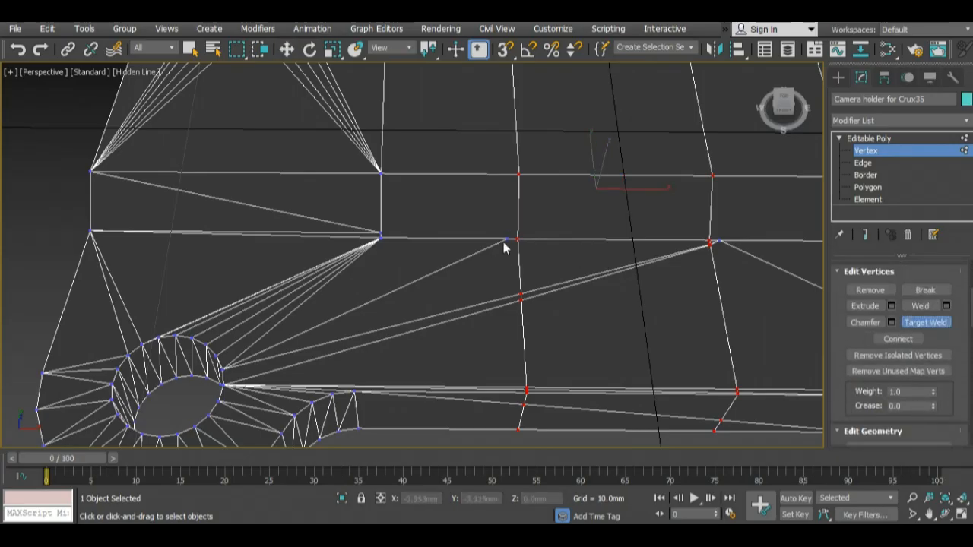
{"action": "left_click", "coordinate": [505, 241]}
{"action": "left_click", "coordinate": [517, 240]}
{"action": "left_click", "coordinate": [518, 238]}
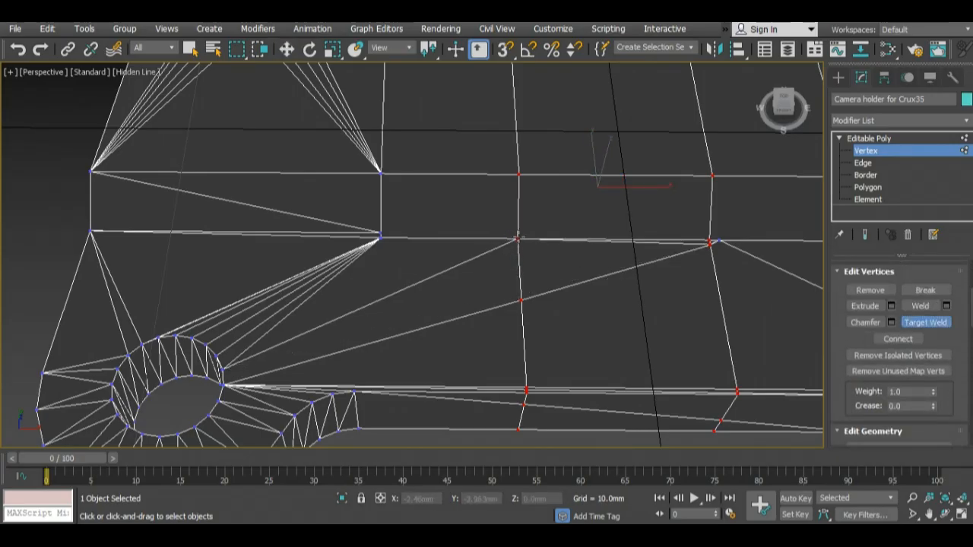
Step: Target weld the doubled vertices where the second slice line meets the slope's lower edge
{"action": "scroll", "coordinate": [710, 248], "scroll_direction": "up", "scroll_amount": 2}
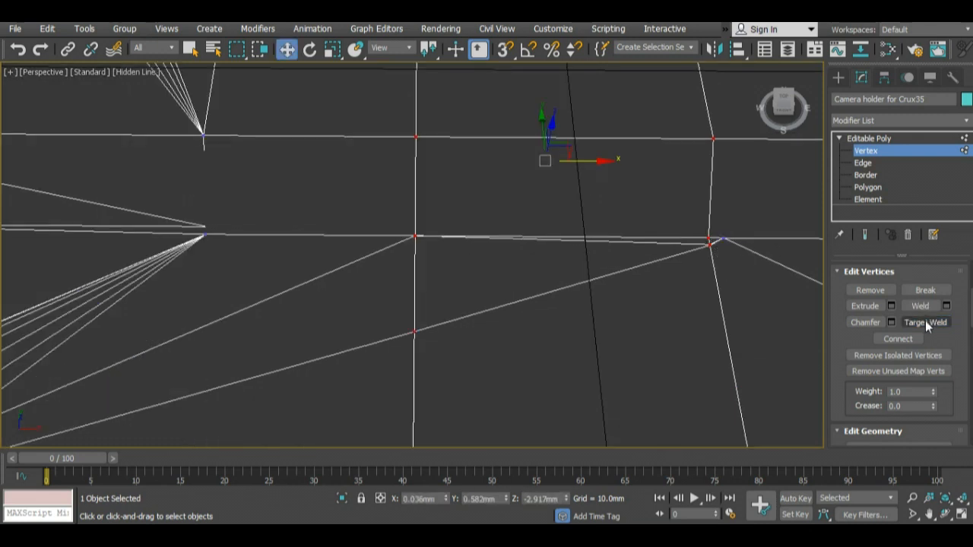
{"action": "left_click", "coordinate": [708, 244]}
{"action": "left_click", "coordinate": [708, 237]}
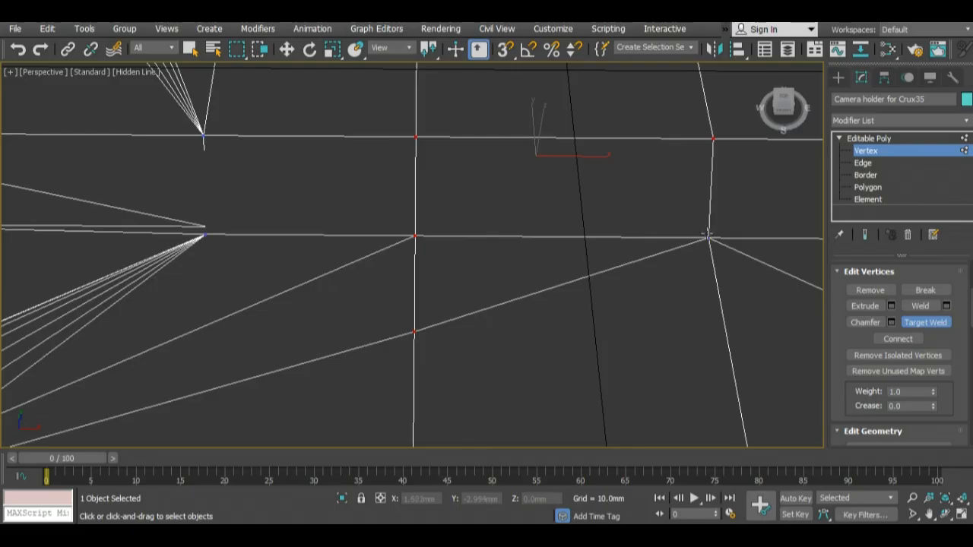
Step: Target weld the two nearly coincident vertices at the slope's inner corner, where the fan of edges meets
{"action": "scroll", "coordinate": [530, 278], "scroll_direction": "down", "scroll_amount": 3}
{"action": "left_click", "coordinate": [945, 516]}
{"action": "left_click_drag", "start_coordinate": [422, 283], "coordinate": [469, 238]}
{"action": "scroll", "coordinate": [394, 266], "scroll_direction": "up", "scroll_amount": 4}
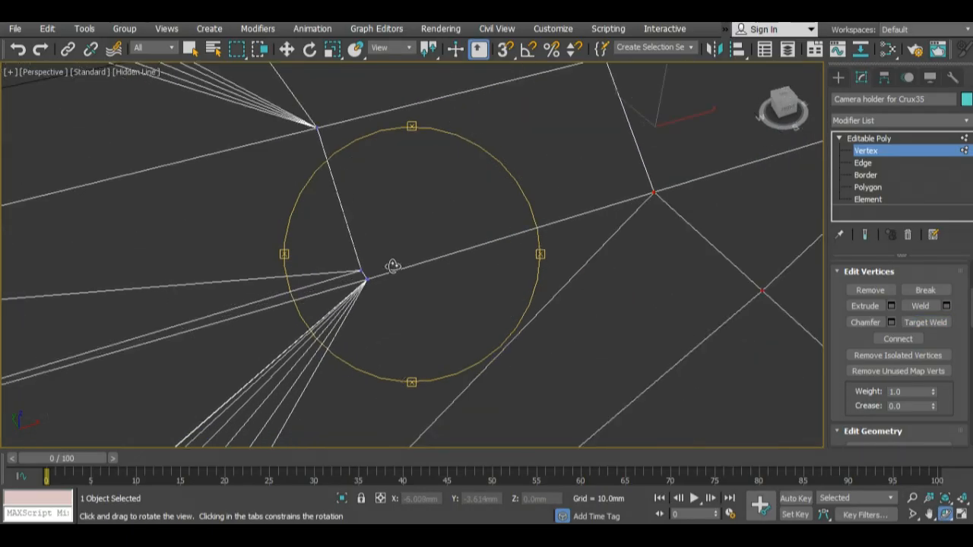
{"action": "left_click_drag", "start_coordinate": [400, 267], "coordinate": [380, 276]}
{"action": "left_click", "coordinate": [925, 323]}
{"action": "left_click", "coordinate": [276, 247]}
{"action": "left_click", "coordinate": [278, 258]}
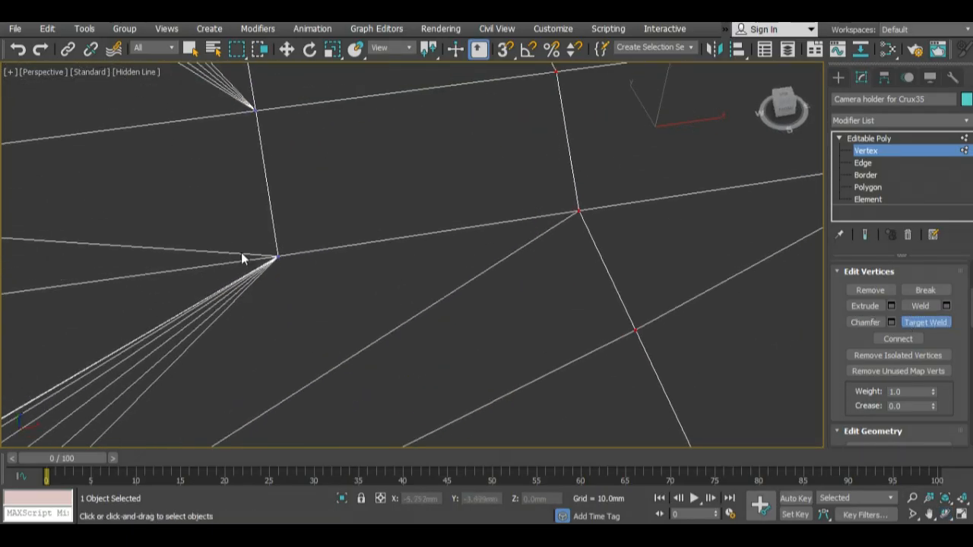
Step: Weld the leftover vertex below the slope on the first slice line into the slope-edge vertex above it
{"action": "scroll", "coordinate": [269, 240], "scroll_direction": "down", "scroll_amount": 5}
{"action": "scroll", "coordinate": [505, 210], "scroll_direction": "up", "scroll_amount": 3}
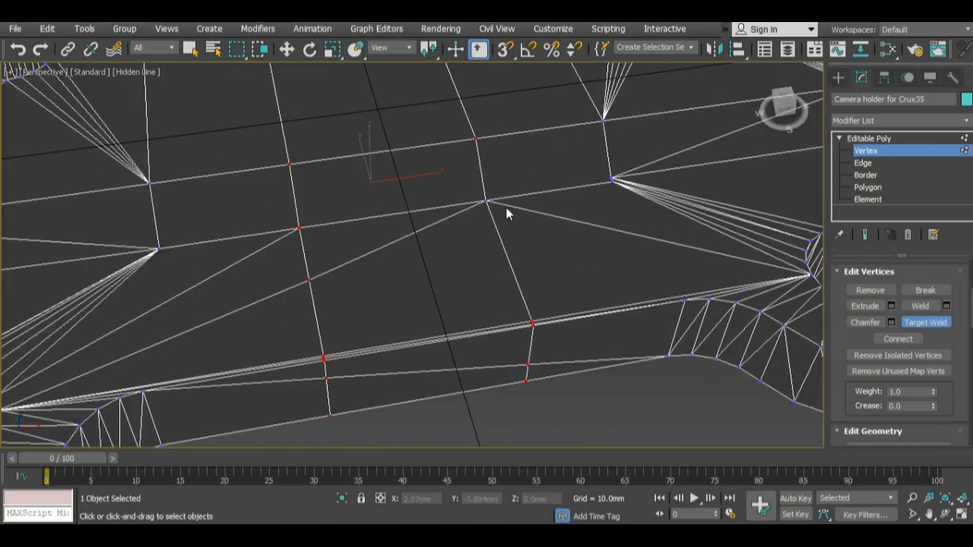
{"action": "scroll", "coordinate": [506, 206], "scroll_direction": "down", "scroll_amount": 3}
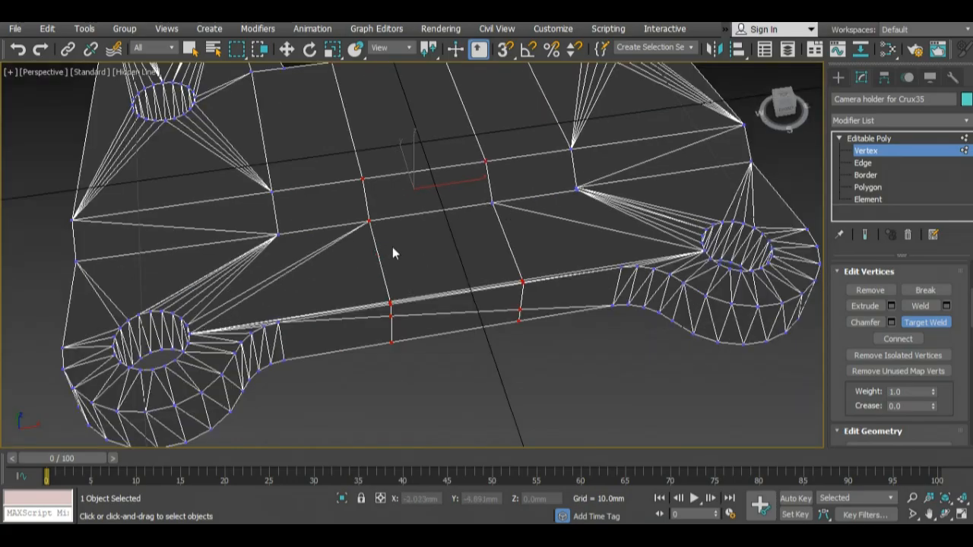
{"action": "scroll", "coordinate": [392, 248], "scroll_direction": "down", "scroll_amount": 4}
Step: Target weld the mid-height slice vertices on the vertical face between the rounded lobes onto its upper edge
{"action": "left_click", "coordinate": [961, 515]}
{"action": "left_click", "coordinate": [961, 515]}
{"action": "left_click", "coordinate": [945, 514]}
{"action": "left_click_drag", "start_coordinate": [399, 305], "coordinate": [395, 231]}
{"action": "scroll", "coordinate": [395, 231], "scroll_direction": "up", "scroll_amount": 5}
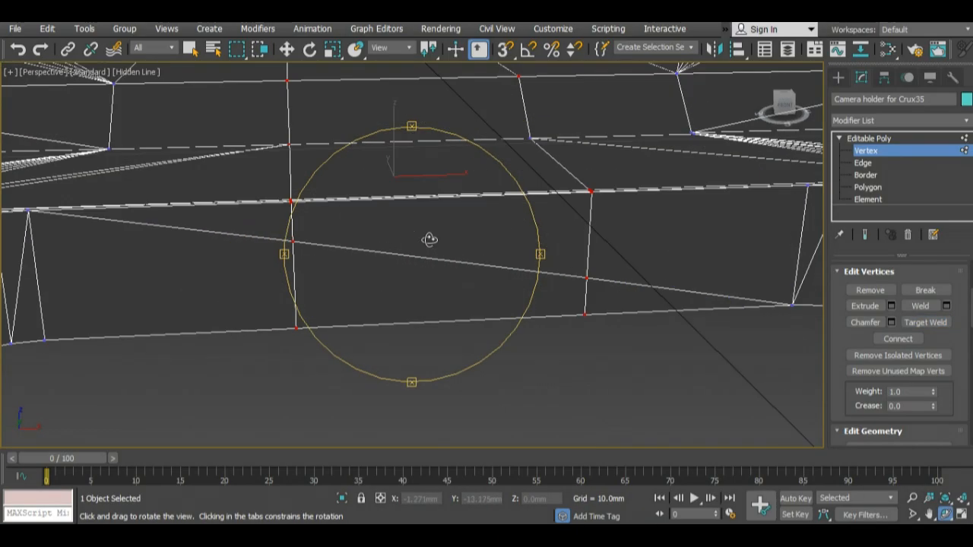
{"action": "left_click", "coordinate": [925, 323]}
{"action": "left_click", "coordinate": [289, 202]}
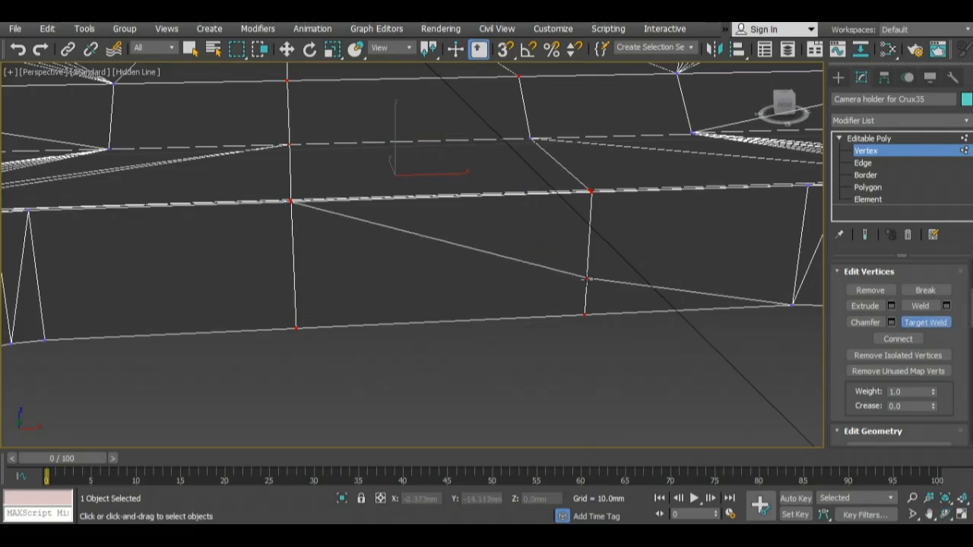
{"action": "left_click", "coordinate": [592, 193]}
Step: Extrude the sloped and flat centre polygons together with the vertical face between the long legs as one raised block
{"action": "scroll", "coordinate": [641, 336], "scroll_direction": "down", "scroll_amount": 5}
{"action": "left_click", "coordinate": [945, 515]}
{"action": "left_click_drag", "start_coordinate": [437, 228], "coordinate": [482, 276]}
{"action": "left_click", "coordinate": [868, 187]}
{"action": "left_click", "coordinate": [523, 226]}
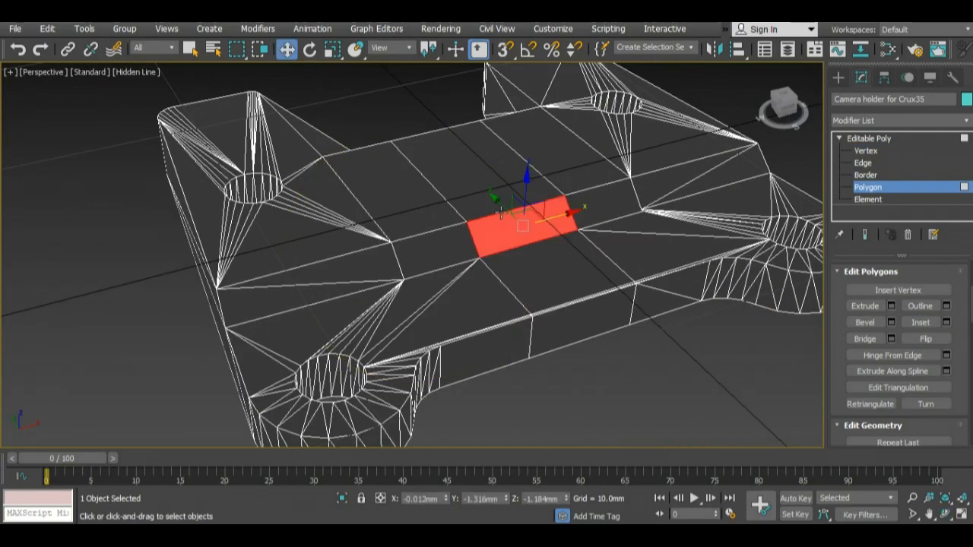
{"action": "left_click", "coordinate": [487, 175], "text": "ctrl"}
{"action": "left_click", "coordinate": [946, 515]}
{"action": "left_click_drag", "start_coordinate": [426, 251], "coordinate": [338, 58]}
{"action": "left_click", "coordinate": [286, 49]}
{"action": "left_click", "coordinate": [401, 275], "text": "ctrl"}
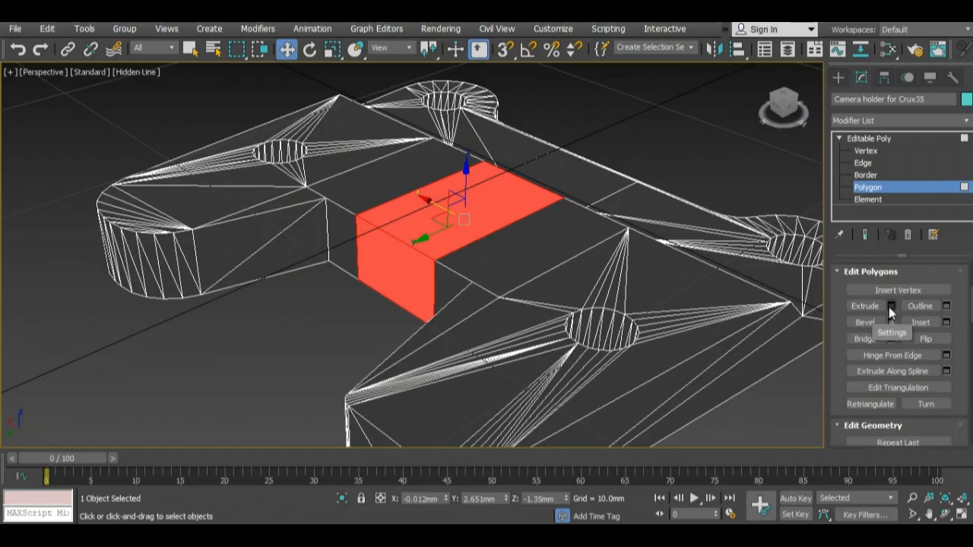
{"action": "left_click", "coordinate": [891, 306]}
{"action": "left_click", "coordinate": [419, 305]}
{"action": "scroll", "coordinate": [377, 238], "scroll_direction": "down", "scroll_amount": 5}
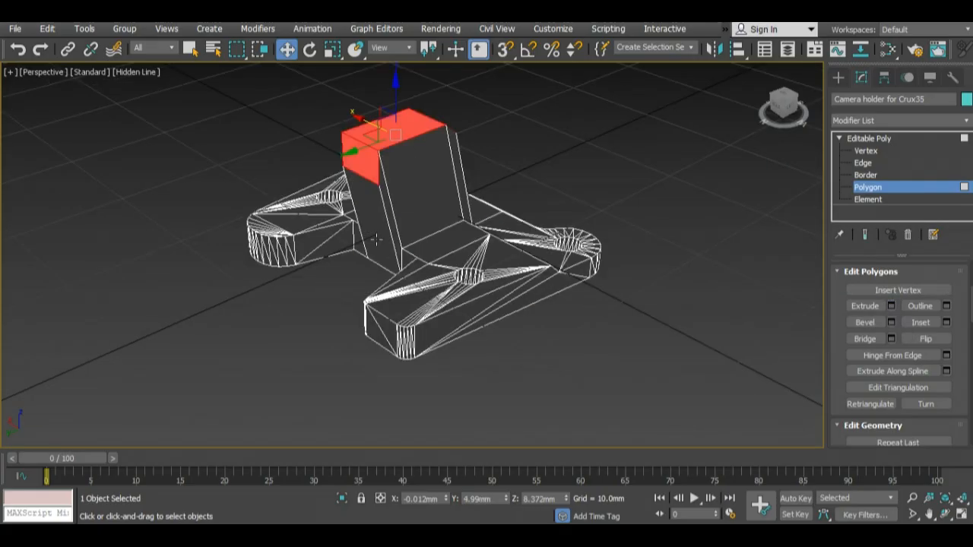
Step: Move the block's vertical end face outward between the long legs and down level with the base, adjusting it in the Left view
{"action": "left_click", "coordinate": [945, 514]}
{"action": "left_click_drag", "start_coordinate": [456, 255], "coordinate": [424, 200]}
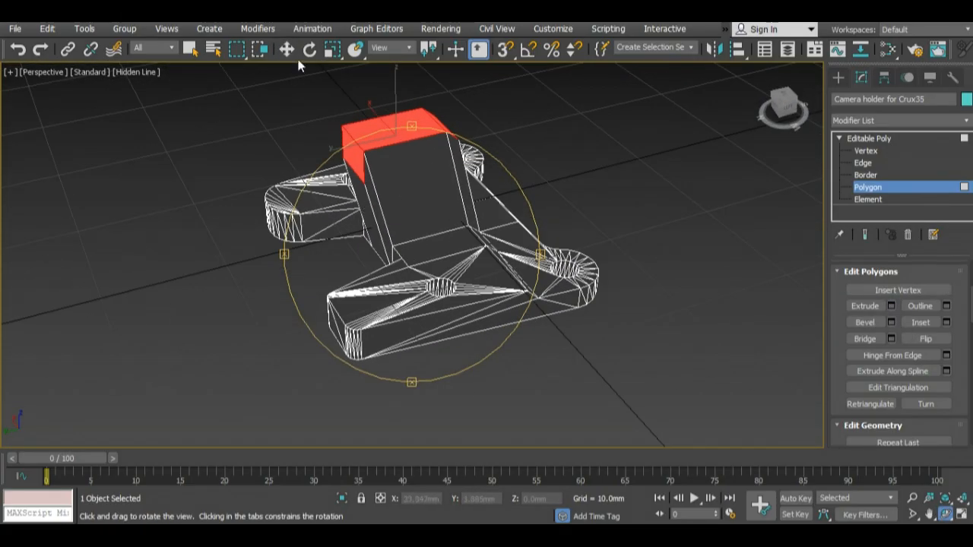
{"action": "left_click", "coordinate": [287, 50]}
{"action": "left_click", "coordinate": [354, 165]}
{"action": "left_click_drag", "start_coordinate": [323, 161], "coordinate": [278, 172]}
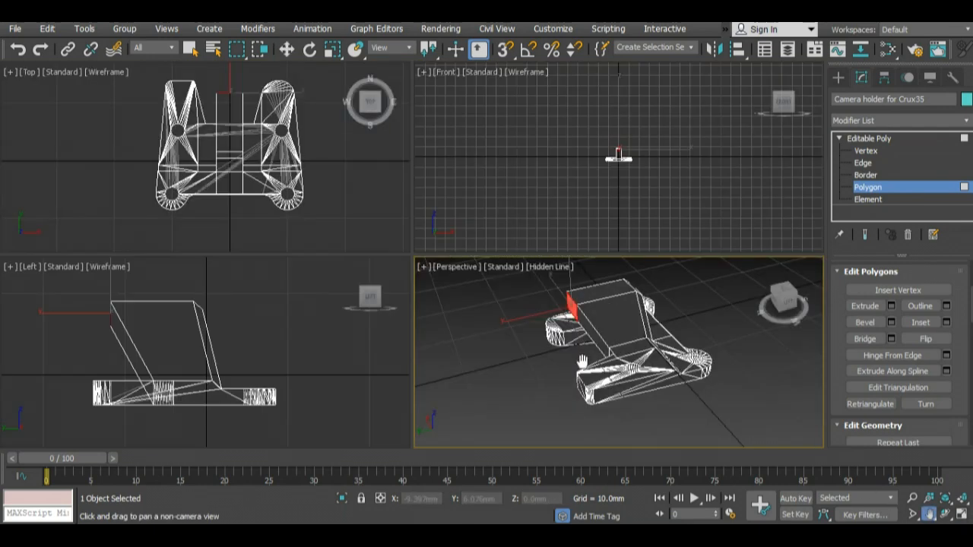
{"action": "left_click", "coordinate": [963, 515]}
{"action": "left_click", "coordinate": [964, 515]}
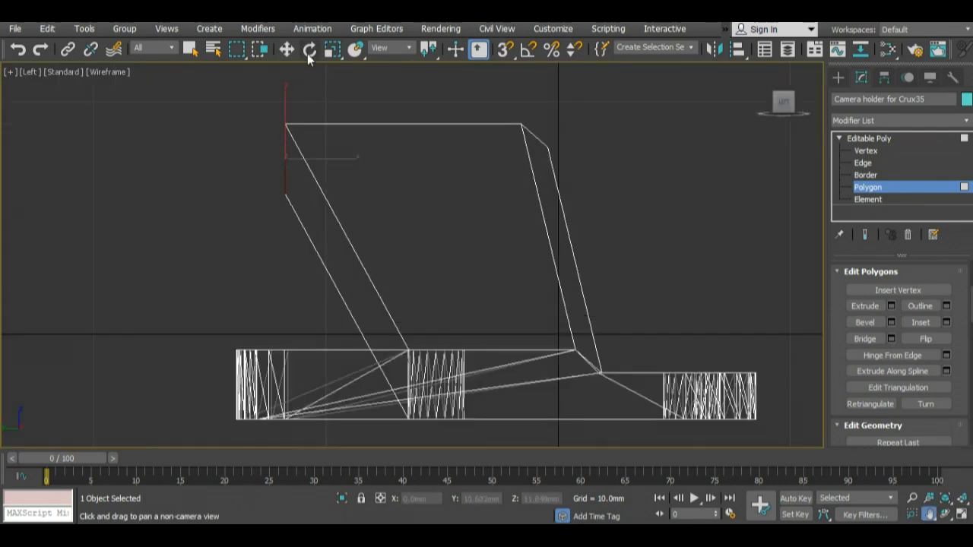
{"action": "left_click", "coordinate": [287, 49]}
{"action": "left_click_drag", "start_coordinate": [286, 124], "coordinate": [292, 341]}
{"action": "scroll", "coordinate": [305, 443], "scroll_direction": "up", "scroll_amount": 3}
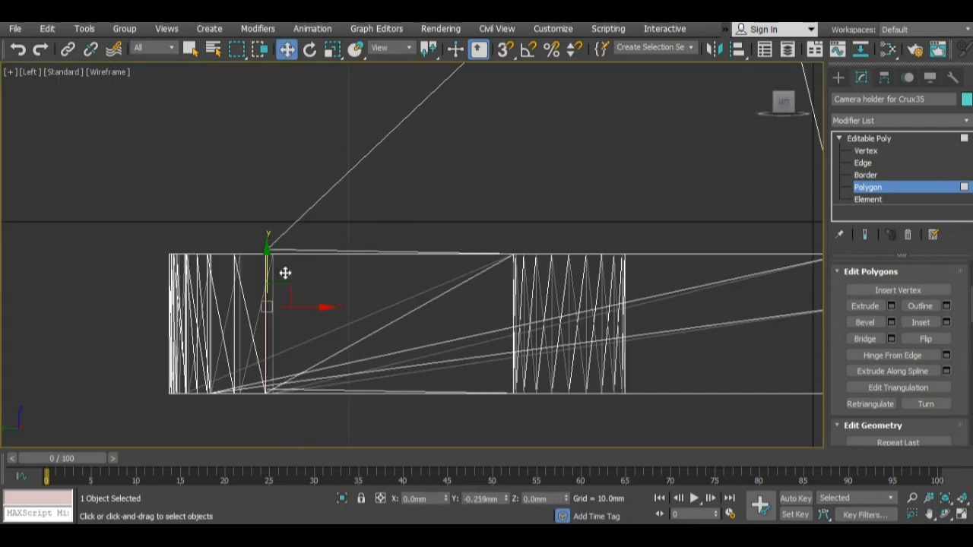
{"action": "scroll", "coordinate": [293, 278], "scroll_direction": "down", "scroll_amount": 4}
Step: Select the block's upper vertices on the sloped side with a region selection and lower them toward the base
{"action": "left_click", "coordinate": [438, 222]}
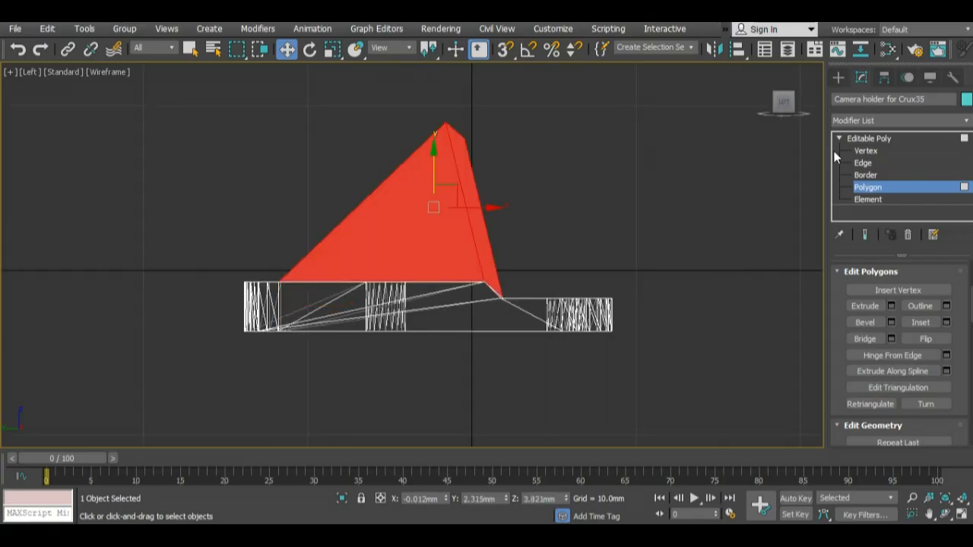
{"action": "left_click", "coordinate": [260, 49]}
{"action": "left_click_drag", "start_coordinate": [420, 100], "coordinate": [554, 159]}
{"action": "left_click_drag", "start_coordinate": [508, 88], "coordinate": [507, 203]}
{"action": "left_click", "coordinate": [480, 179]}
{"action": "key", "text": "1"}
{"action": "left_click_drag", "start_coordinate": [538, 197], "coordinate": [532, 221]}
{"action": "left_click_drag", "start_coordinate": [548, 188], "coordinate": [535, 241]}
Step: Shift the block's peak vertices toward the long legs and level the slope-side vertices with them to flatten the top
{"action": "left_click_drag", "start_coordinate": [400, 175], "coordinate": [459, 224]}
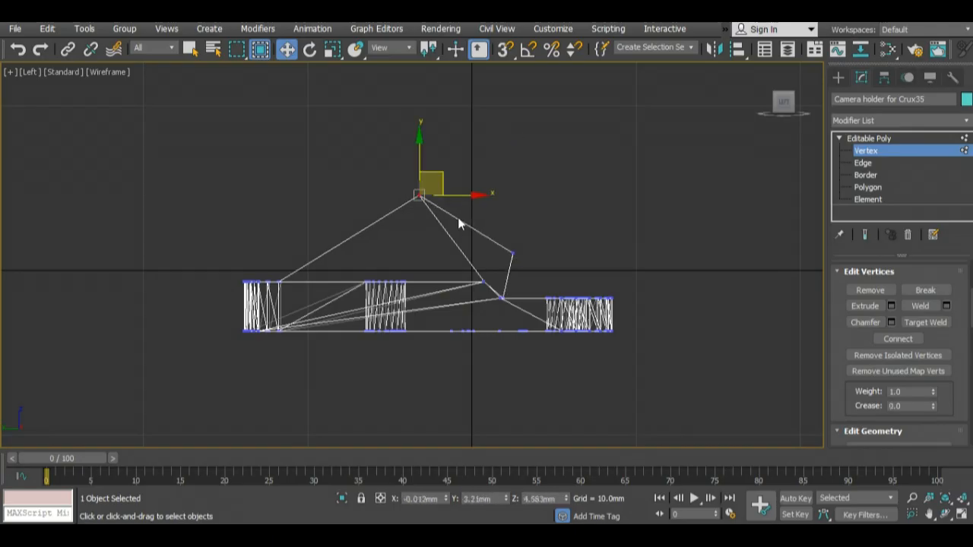
{"action": "left_click_drag", "start_coordinate": [442, 180], "coordinate": [403, 220]}
{"action": "left_click", "coordinate": [511, 253]}
{"action": "left_click_drag", "start_coordinate": [539, 233], "coordinate": [542, 222]}
Step: Extrude the block's flat top polygon upward and shift the new top toward the sloped end of the base
{"action": "scroll", "coordinate": [520, 197], "scroll_direction": "up", "scroll_amount": 3}
{"action": "key", "text": "4"}
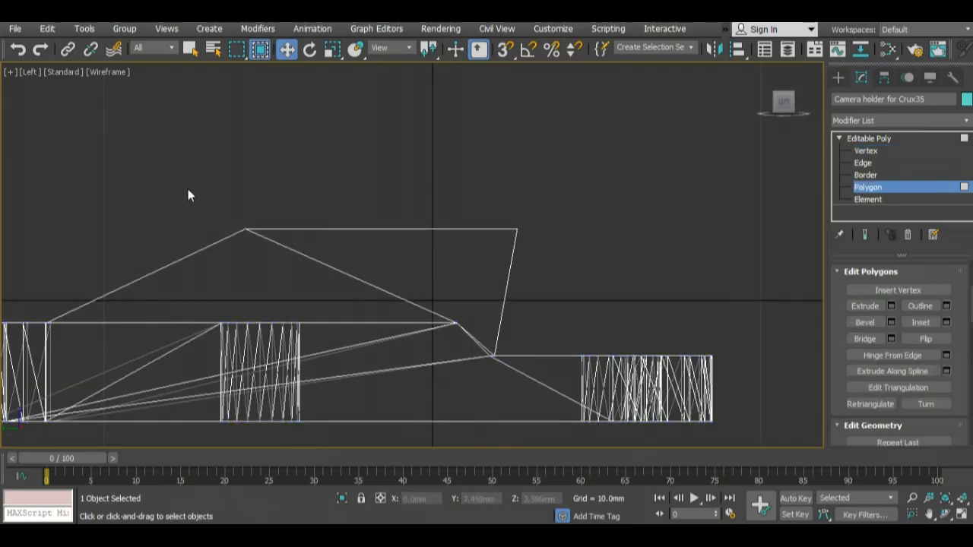
{"action": "left_click", "coordinate": [380, 229]}
{"action": "left_click", "coordinate": [891, 306]}
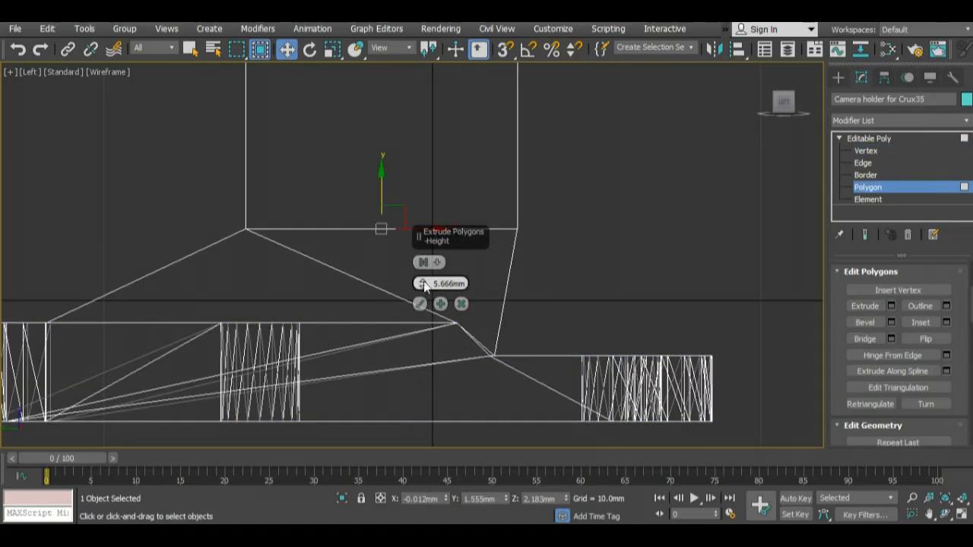
{"action": "left_click_drag", "start_coordinate": [423, 285], "coordinate": [423, 279]}
{"action": "key", "text": "Return"}
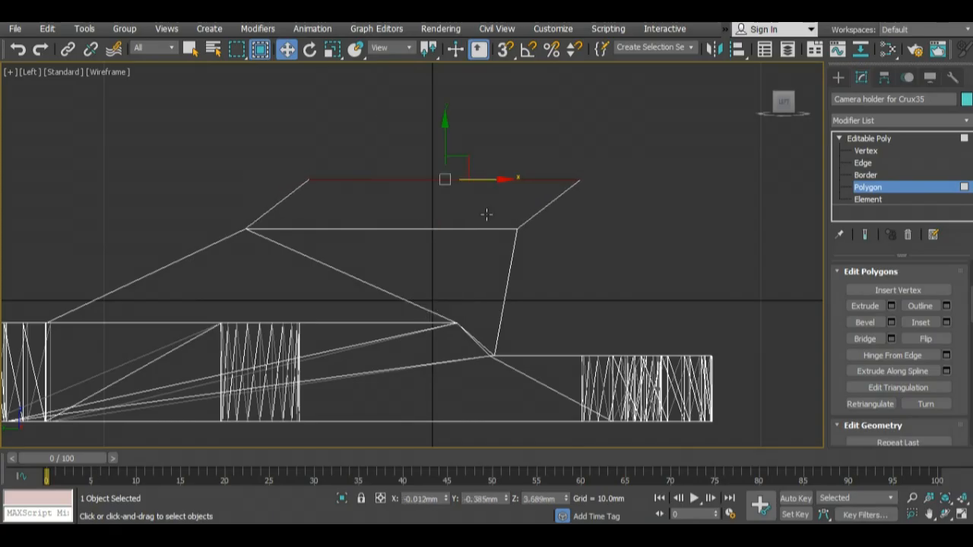
Step: Extrude the shifted top polygon once more and slide it further toward the sloped end
{"action": "scroll", "coordinate": [532, 228], "scroll_direction": "down", "scroll_amount": 2}
{"action": "left_click", "coordinate": [892, 306]}
{"action": "key", "text": "Return"}
{"action": "left_click_drag", "start_coordinate": [492, 159], "coordinate": [540, 174]}
Step: Raise the leg-side vertices of all three stacked levels and pull the middle slope-side vertices slightly back toward the legs
{"action": "key", "text": "1"}
{"action": "left_click_drag", "start_coordinate": [257, 115], "coordinate": [431, 244]}
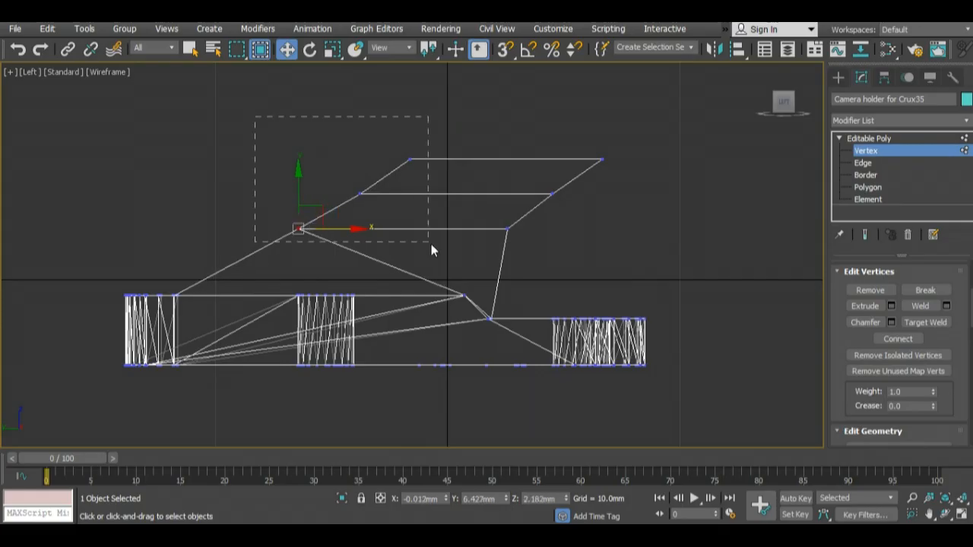
{"action": "left_click_drag", "start_coordinate": [380, 191], "coordinate": [405, 190]}
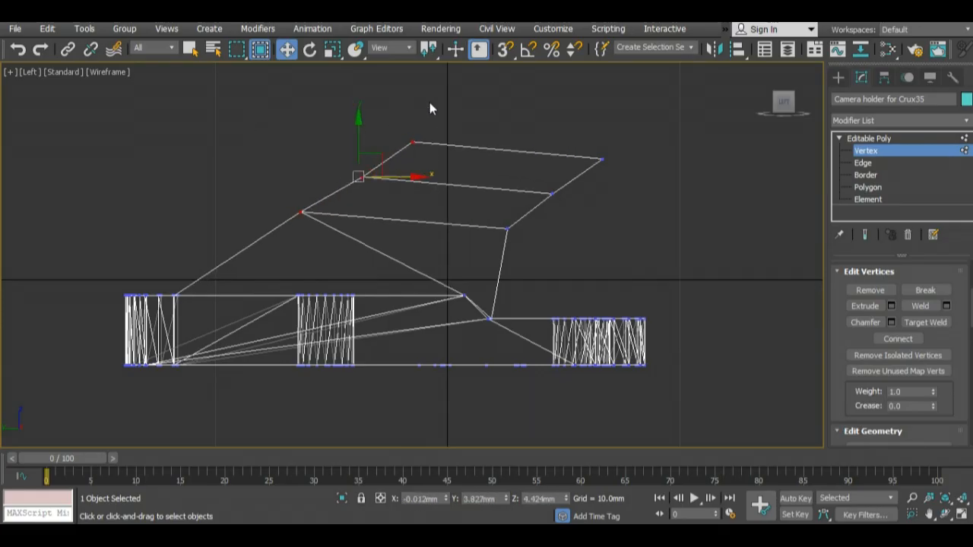
{"action": "left_click", "coordinate": [552, 194]}
{"action": "left_click_drag", "start_coordinate": [599, 197], "coordinate": [586, 196]}
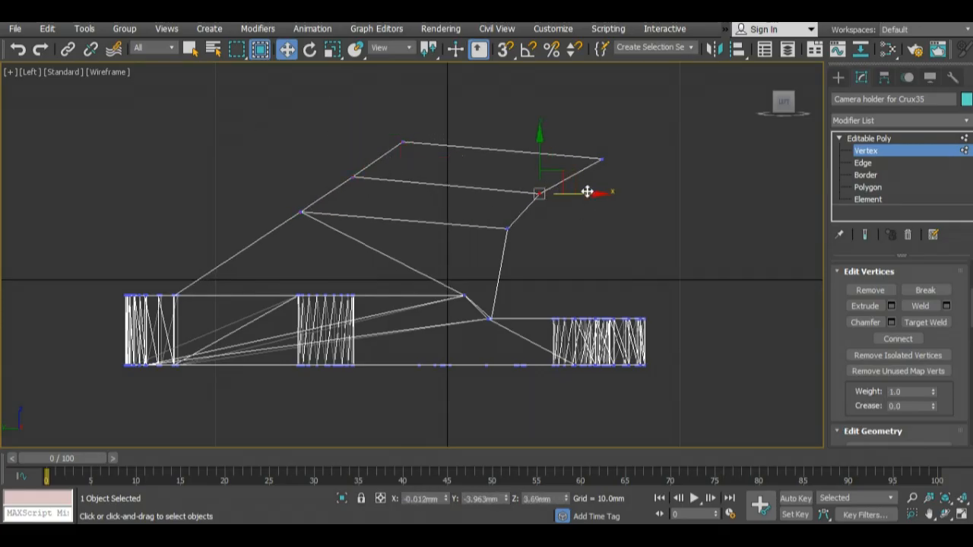
Step: Try lowering the lowest level's slope-side vertices and undo the recent vertex moves
{"action": "mouse_move", "coordinate": [474, 217]}
{"action": "left_mouse_down"}
{"action": "mouse_move", "coordinate": [533, 256]}
{"action": "mouse_move", "coordinate": [491, 224]}
{"action": "left_mouse_up"}
{"action": "key", "text": "ctrl+z"}
{"action": "key", "text": "ctrl+z"}
{"action": "key", "text": "ctrl+z"}
{"action": "key", "text": "ctrl+z"}
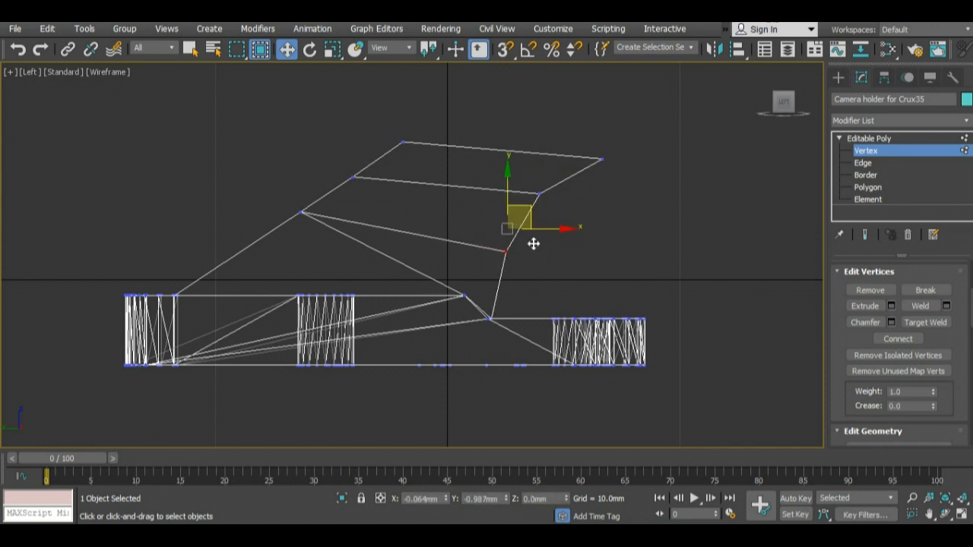
Step: Extrude the body's top polygon upward into a fin, shift it toward the sloped end, then shorten and level the new top
{"action": "scroll", "coordinate": [588, 244], "scroll_direction": "down", "scroll_amount": 2}
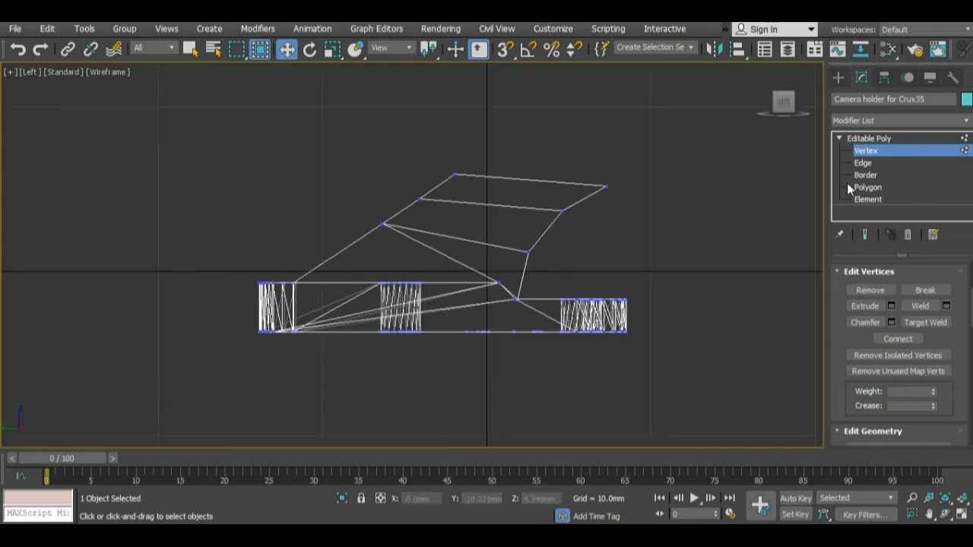
{"action": "left_click", "coordinate": [865, 188]}
{"action": "left_click", "coordinate": [892, 305]}
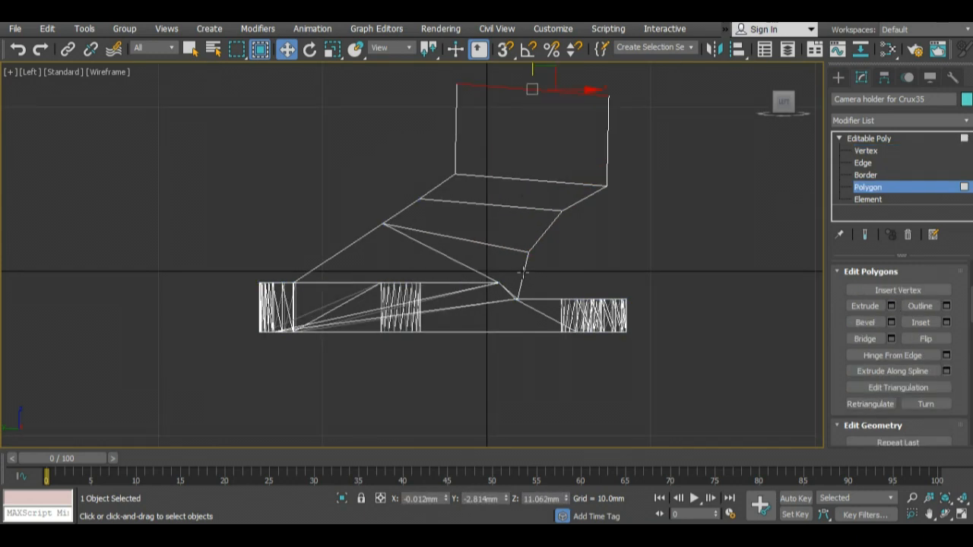
{"action": "scroll", "coordinate": [585, 187], "scroll_direction": "down", "scroll_amount": 2}
{"action": "scroll", "coordinate": [585, 186], "scroll_direction": "up", "scroll_amount": 2}
{"action": "left_click_drag", "start_coordinate": [585, 187], "coordinate": [433, 90]}
{"action": "key", "text": "r"}
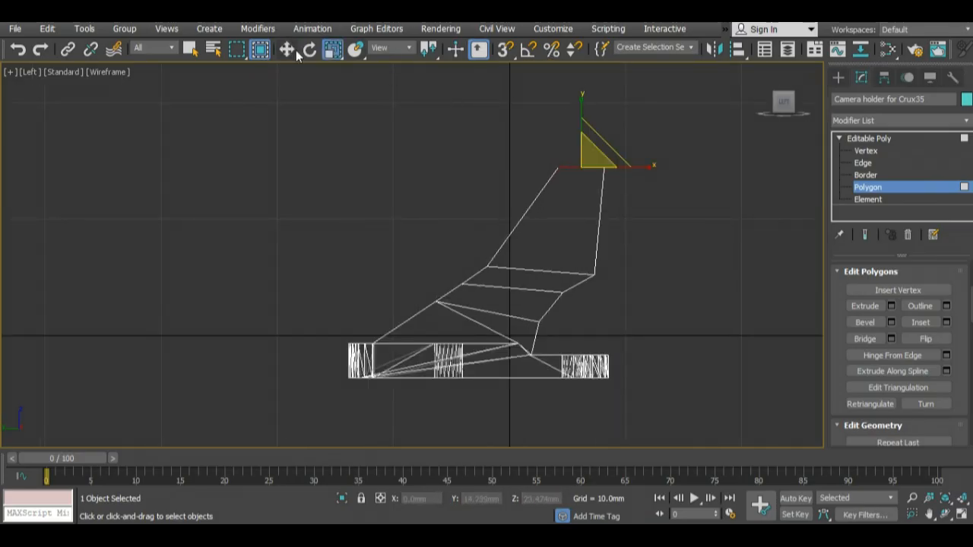
{"action": "left_click_drag", "start_coordinate": [586, 94], "coordinate": [690, 233]}
{"action": "key", "text": "w"}
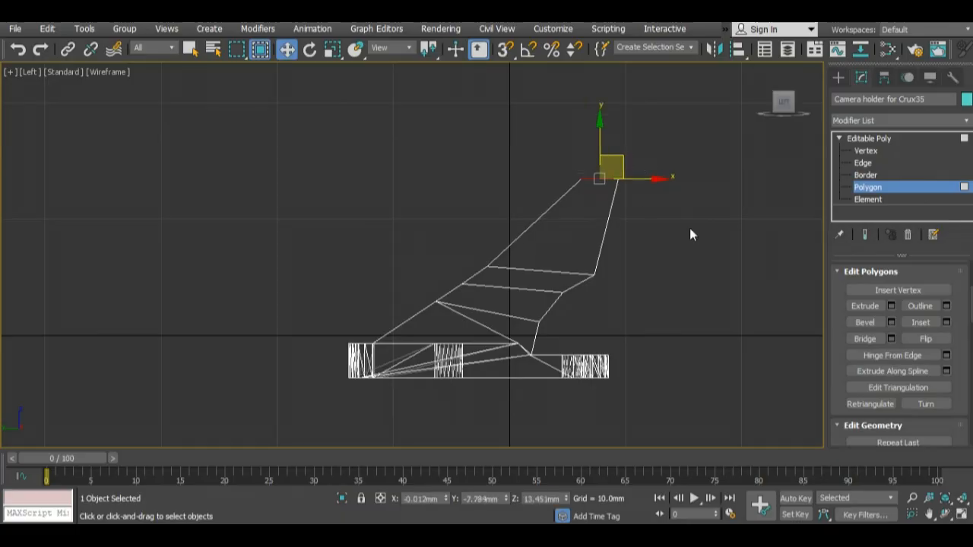
Step: Raise the leg-side vertices of the three lower levels of the fin in the side view
{"action": "left_click", "coordinate": [945, 515]}
{"action": "left_click", "coordinate": [961, 515]}
{"action": "left_click", "coordinate": [961, 515]}
{"action": "left_click_drag", "start_coordinate": [430, 248], "coordinate": [416, 172]}
{"action": "left_click", "coordinate": [961, 515]}
{"action": "right_click", "coordinate": [228, 342]}
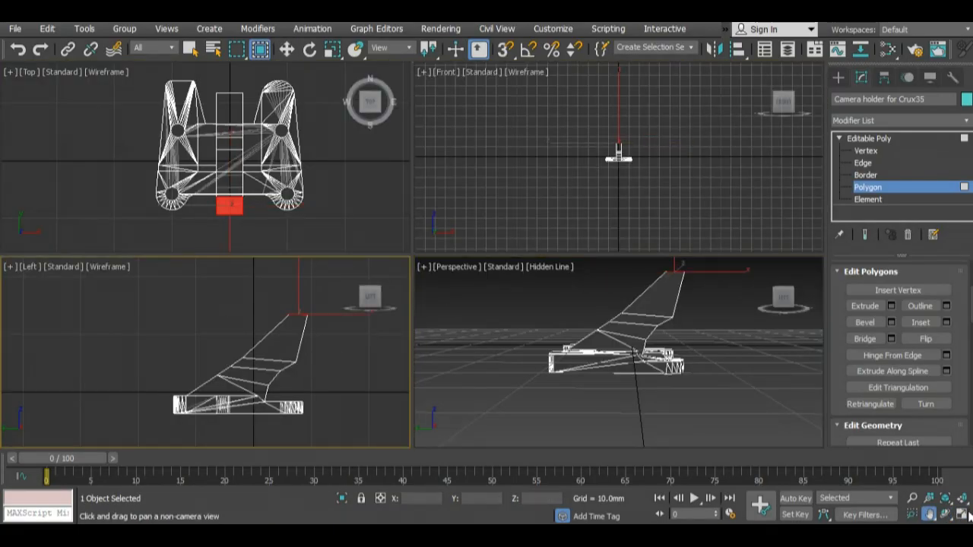
{"action": "key", "text": "alt+w"}
{"action": "scroll", "coordinate": [507, 206], "scroll_direction": "down", "scroll_amount": 1}
{"action": "key", "text": "1"}
{"action": "left_click_drag", "start_coordinate": [357, 185], "coordinate": [476, 293]}
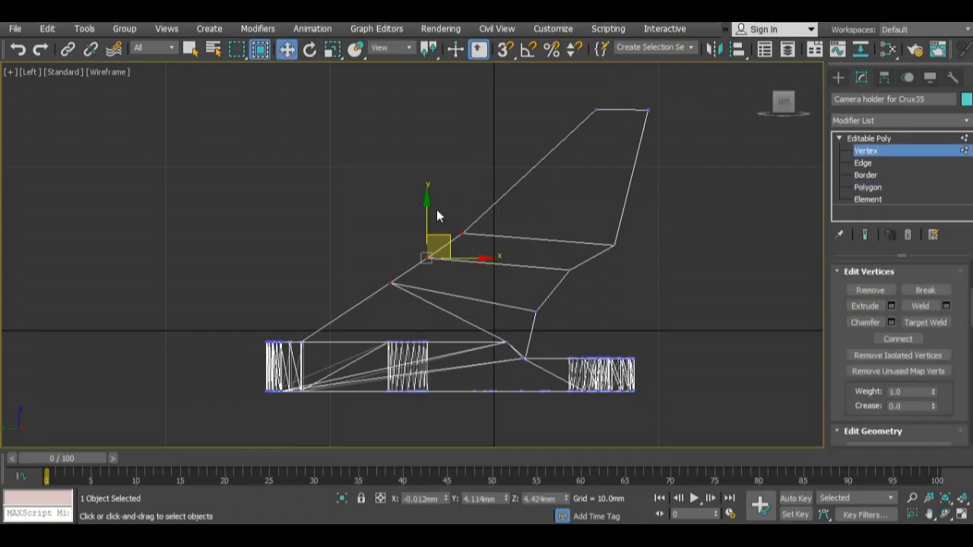
{"action": "left_click_drag", "start_coordinate": [436, 211], "coordinate": [480, 182]}
Step: Raise the upper levels' leg-side vertices a little more and nudge them horizontally to straighten the fin's leg-side edge
{"action": "left_click", "coordinate": [458, 186]}
{"action": "left_click_drag", "start_coordinate": [483, 199], "coordinate": [450, 228]}
{"action": "left_click_drag", "start_coordinate": [463, 182], "coordinate": [463, 178]}
{"action": "left_click", "coordinate": [426, 258]}
{"action": "middle_click_drag", "start_coordinate": [417, 197], "coordinate": [453, 189]}
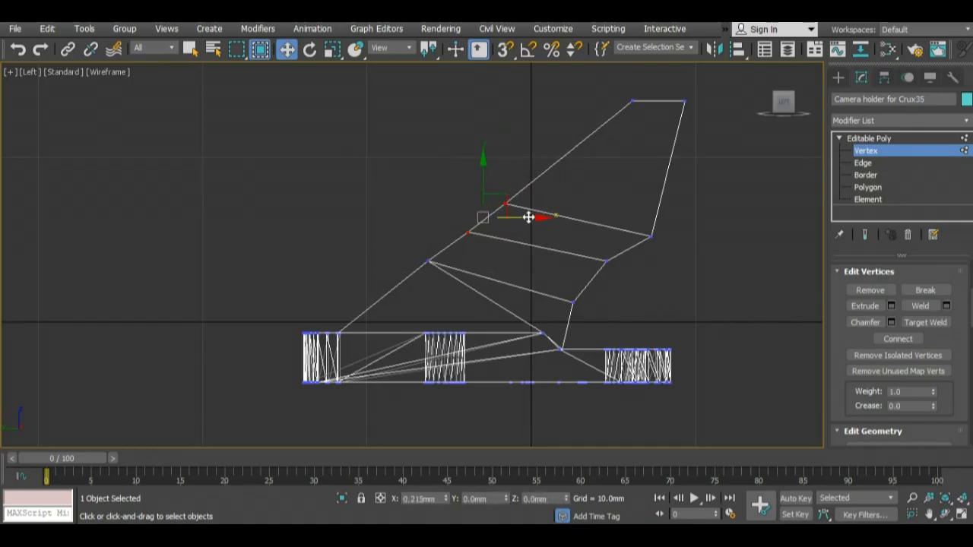
{"action": "left_click", "coordinate": [502, 203]}
{"action": "left_click_drag", "start_coordinate": [513, 160], "coordinate": [513, 158]}
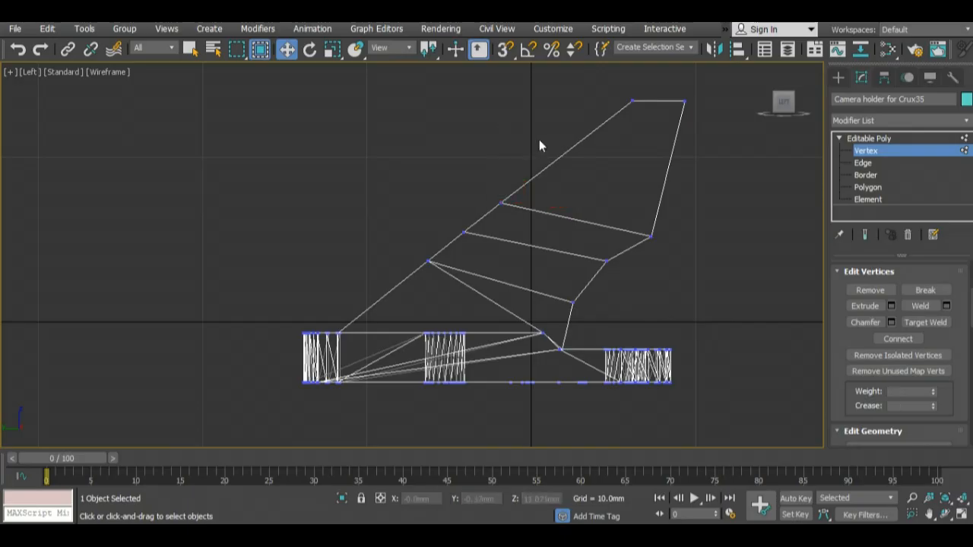
Step: Pull the middle level's slope-side vertex slightly back and down to reshape the fin's stepped edge
{"action": "scroll", "coordinate": [534, 207], "scroll_direction": "down", "scroll_amount": 2}
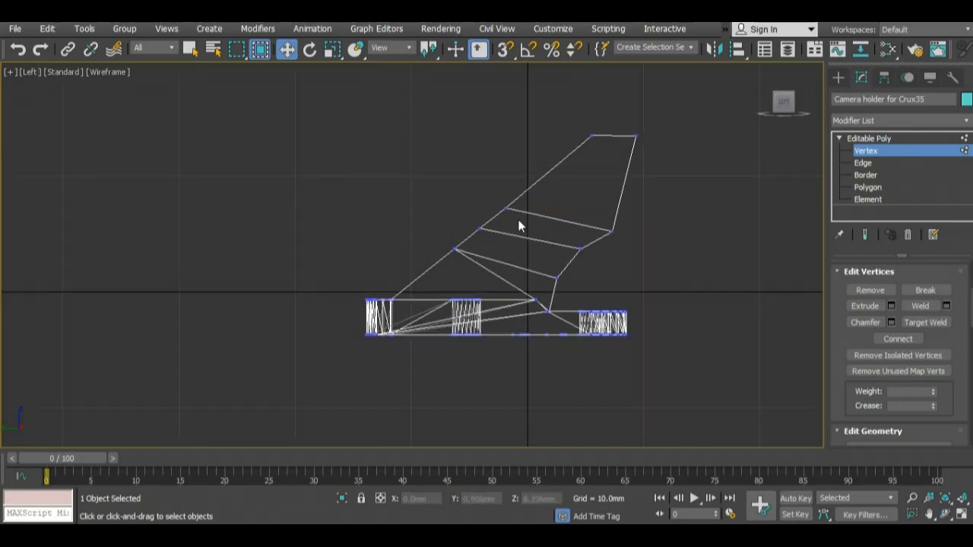
{"action": "scroll", "coordinate": [519, 226], "scroll_direction": "up", "scroll_amount": 2}
{"action": "left_click_drag", "start_coordinate": [582, 223], "coordinate": [552, 261]}
{"action": "left_click", "coordinate": [634, 232]}
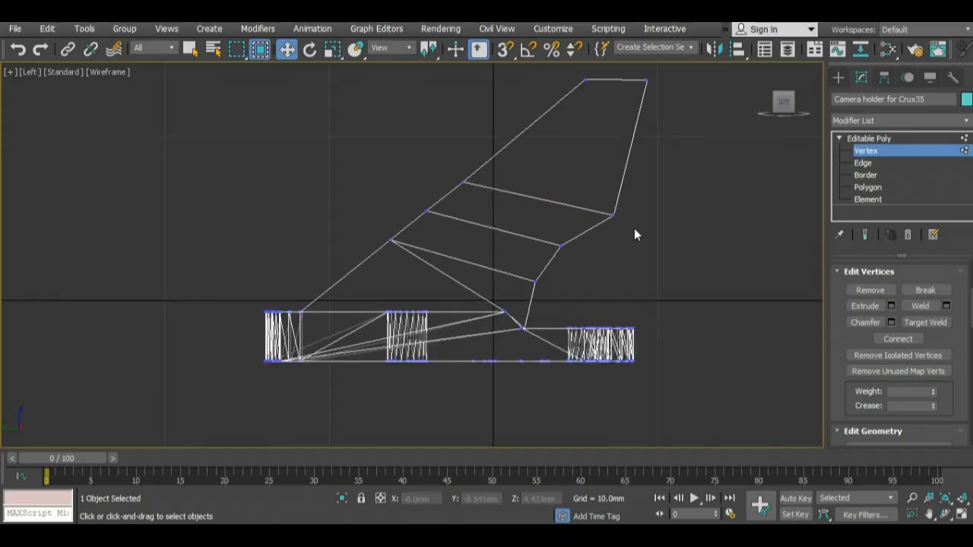
Step: Shift the fin's upper levels slightly sideways and adjust the leg-side vertex of its flat tip
{"action": "scroll", "coordinate": [634, 228], "scroll_direction": "down", "scroll_amount": 2}
{"action": "left_click_drag", "start_coordinate": [657, 110], "coordinate": [448, 273]}
{"action": "left_click_drag", "start_coordinate": [613, 233], "coordinate": [619, 184]}
{"action": "left_click", "coordinate": [679, 130]}
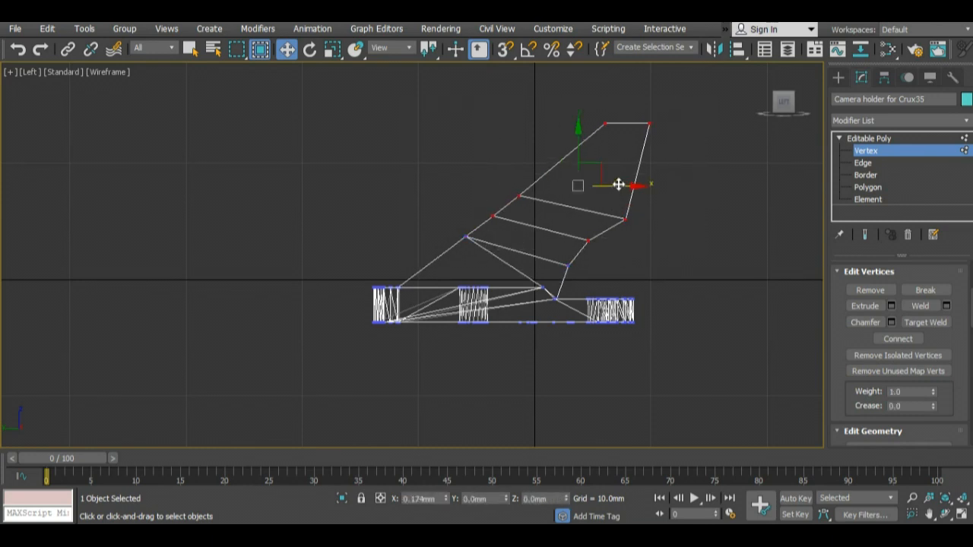
{"action": "left_click", "coordinate": [685, 178]}
{"action": "scroll", "coordinate": [685, 178], "scroll_direction": "up", "scroll_amount": 2}
{"action": "left_click_drag", "start_coordinate": [616, 116], "coordinate": [632, 111]}
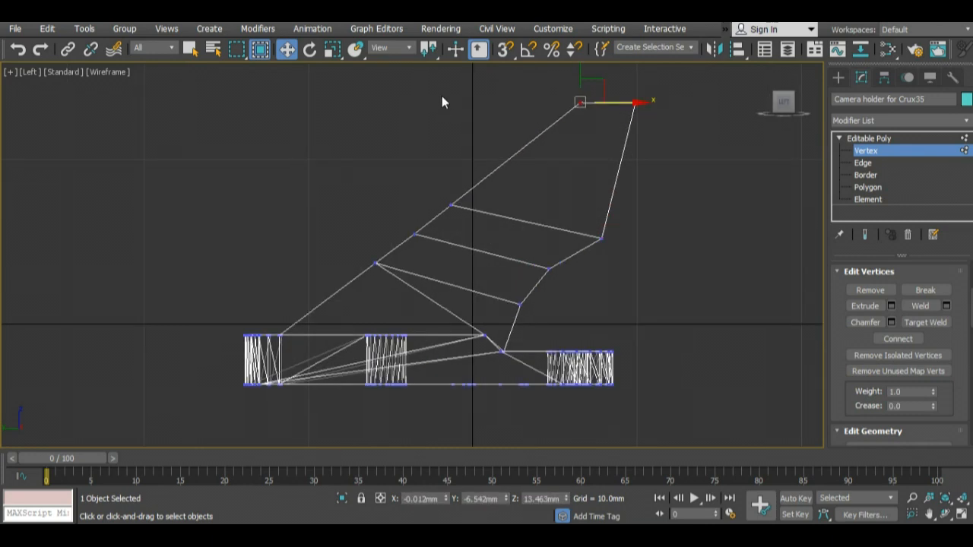
{"action": "left_click", "coordinate": [651, 212]}
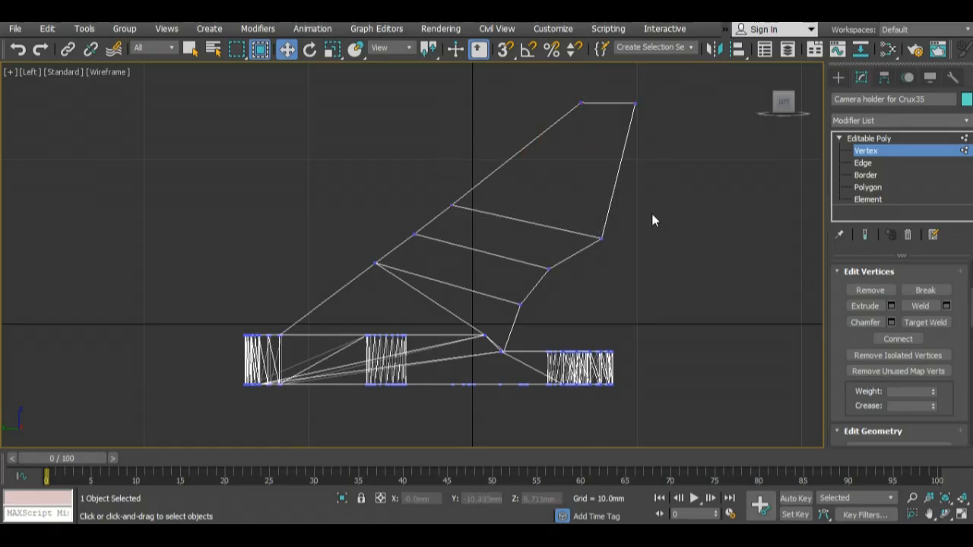
Step: Draw a thin box about 5.9 mm wide and 1.3 mm long across the fin's slope-side edge in the side view
{"action": "left_click", "coordinate": [839, 77]}
{"action": "left_click", "coordinate": [962, 515]}
{"action": "left_click", "coordinate": [746, 411]}
{"action": "left_click", "coordinate": [962, 514]}
{"action": "left_click", "coordinate": [945, 515]}
{"action": "left_click_drag", "start_coordinate": [464, 255], "coordinate": [435, 290]}
{"action": "left_click", "coordinate": [930, 514]}
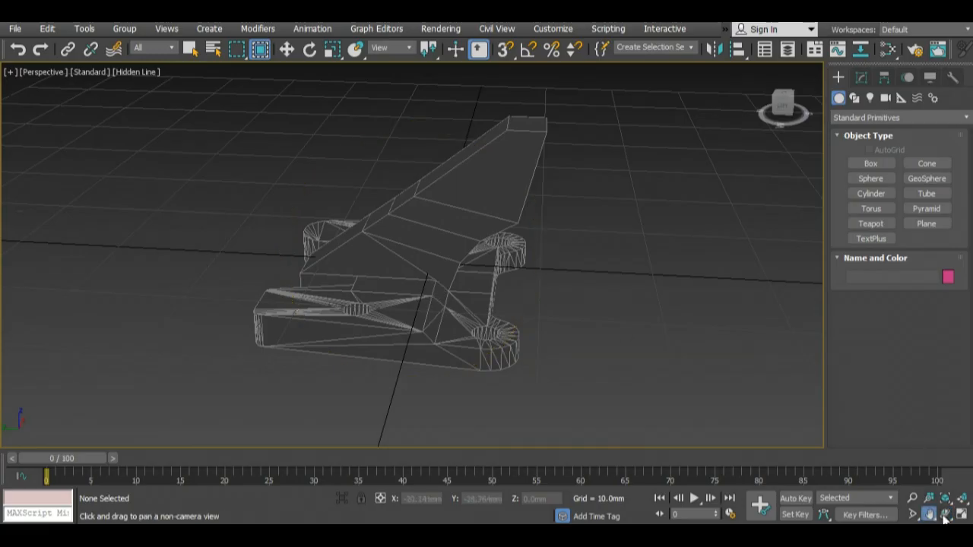
{"action": "left_click", "coordinate": [961, 514]}
{"action": "left_click", "coordinate": [321, 361]}
{"action": "left_click", "coordinate": [962, 514]}
{"action": "left_click", "coordinate": [870, 163]}
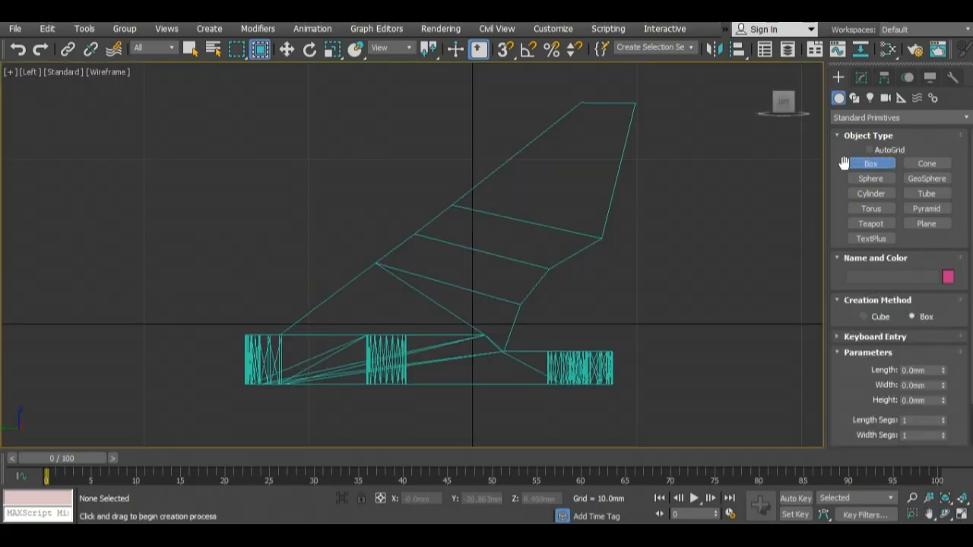
{"action": "left_click_drag", "start_coordinate": [530, 225], "coordinate": [628, 205]}
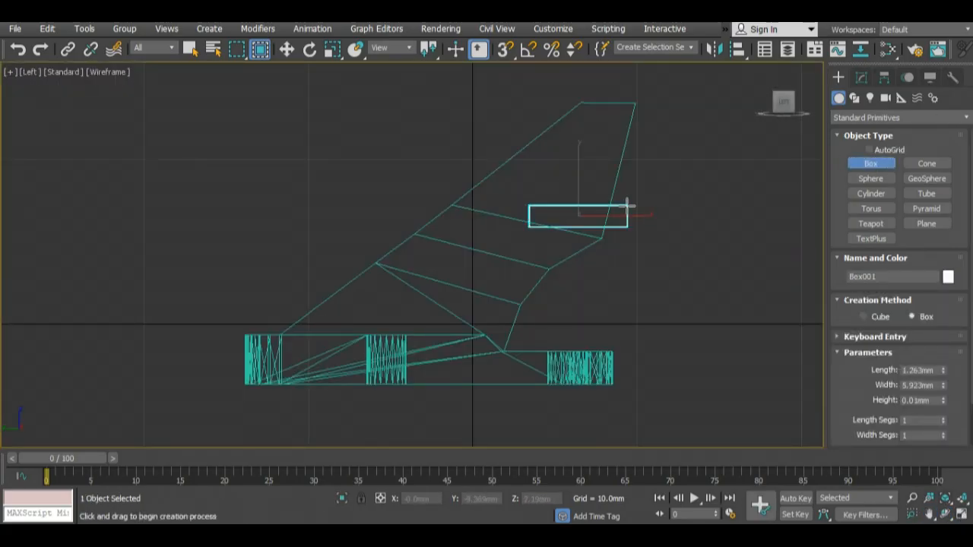
{"action": "key", "text": "w"}
Step: Convert the box to an editable poly and pull its lower inner corner outward to slant that end
{"action": "scroll", "coordinate": [608, 209], "scroll_direction": "up", "scroll_amount": 3}
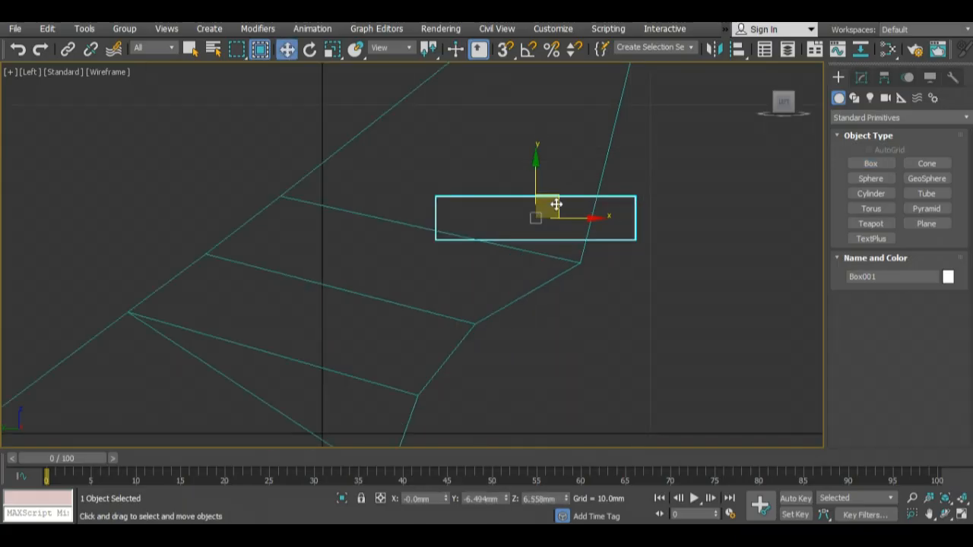
{"action": "right_click", "coordinate": [555, 202]}
{"action": "mouse_move", "coordinate": [601, 349]}
{"action": "left_click", "coordinate": [711, 360]}
{"action": "key", "text": "1"}
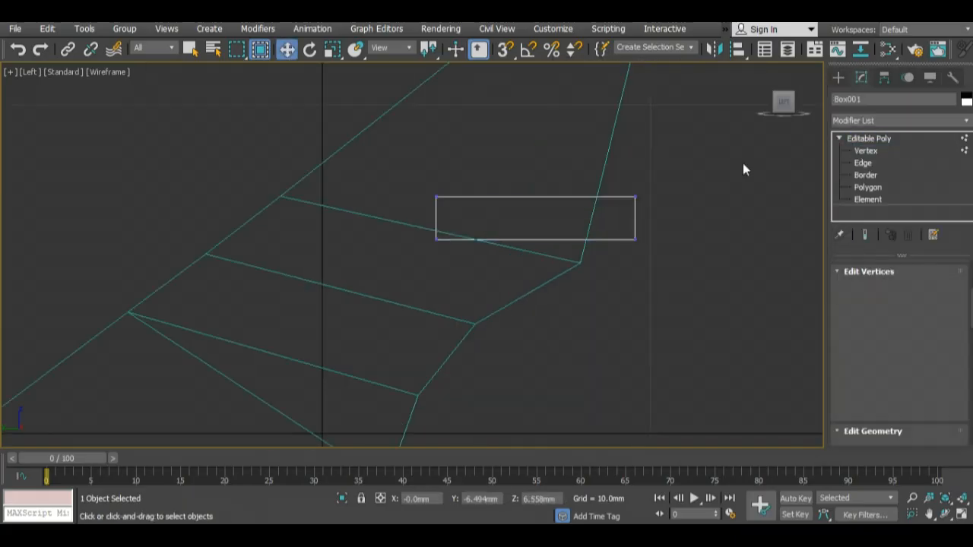
{"action": "left_click_drag", "start_coordinate": [457, 247], "coordinate": [444, 250]}
{"action": "scroll", "coordinate": [442, 251], "scroll_direction": "down", "scroll_amount": 2}
{"action": "left_click", "coordinate": [840, 78]}
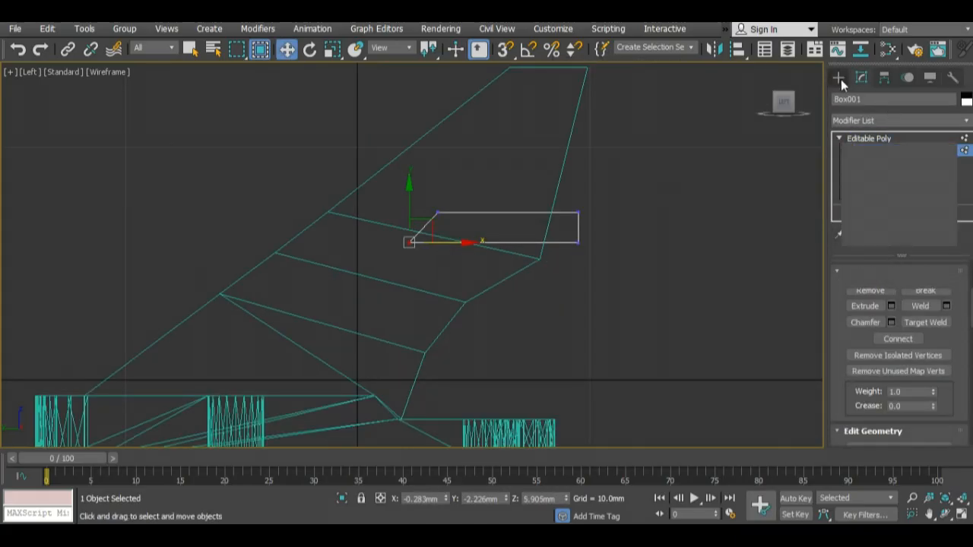
Step: Make two evenly spaced copies of the slanted box up along the fin's edge and lower all three slightly
{"action": "left_click", "coordinate": [537, 219]}
{"action": "mouse_move", "coordinate": [537, 223]}
{"action": "left_mouse_down", "text": "shift"}
{"action": "mouse_move", "coordinate": [529, 210]}
{"action": "mouse_move", "coordinate": [588, 157]}
{"action": "mouse_move", "coordinate": [624, 105]}
{"action": "left_mouse_up", "text": "shift"}
{"action": "key", "text": "Return"}
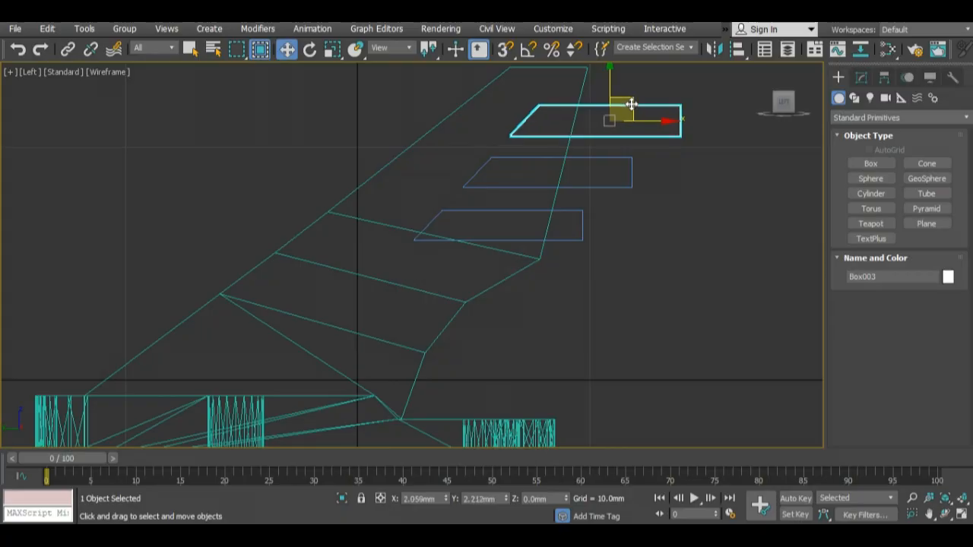
{"action": "left_click", "coordinate": [498, 330]}
{"action": "left_click_drag", "start_coordinate": [717, 96], "coordinate": [341, 292]}
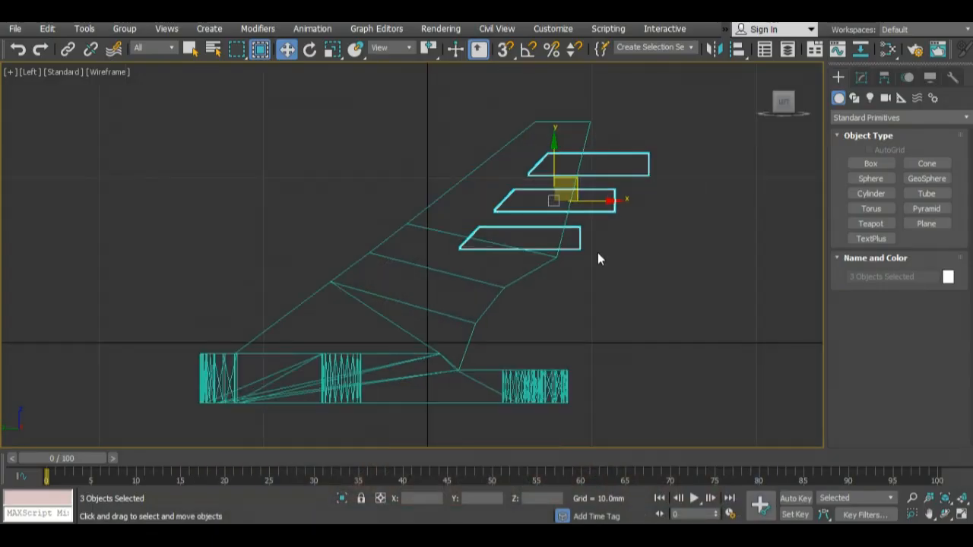
{"action": "scroll", "coordinate": [598, 256], "scroll_direction": "up", "scroll_amount": 2}
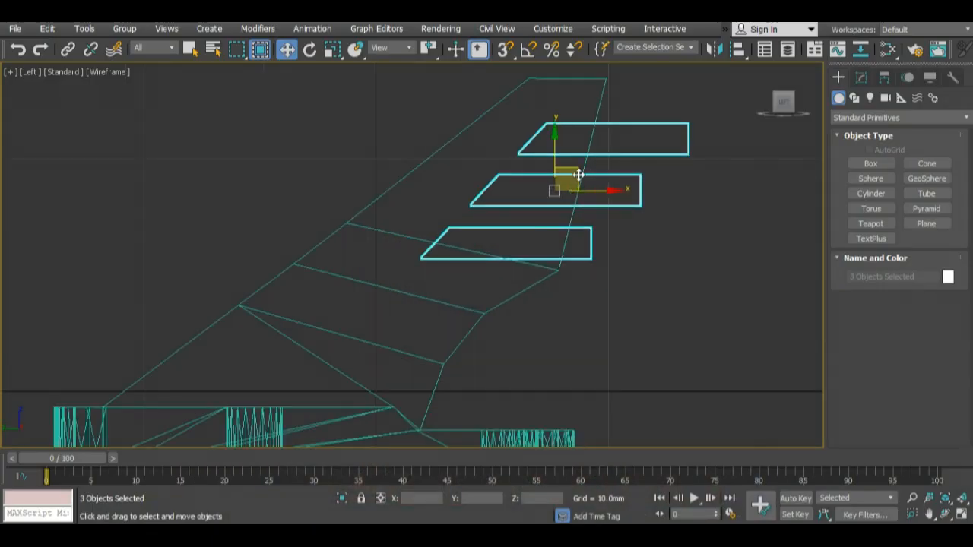
{"action": "left_click", "coordinate": [576, 201]}
Step: Lower the slope-side vertices of the fin's three lower levels and fine-tune their spacing beneath the slanted boxes
{"action": "left_click", "coordinate": [858, 85]}
{"action": "left_click_drag", "start_coordinate": [661, 230], "coordinate": [393, 373]}
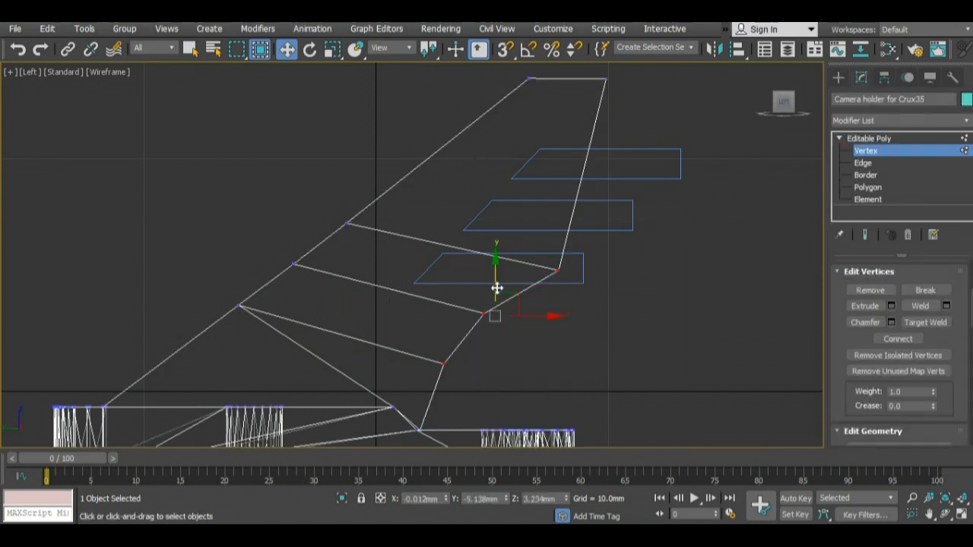
{"action": "left_click_drag", "start_coordinate": [495, 285], "coordinate": [506, 327]}
{"action": "left_click_drag", "start_coordinate": [616, 248], "coordinate": [502, 304]}
{"action": "left_click_drag", "start_coordinate": [569, 276], "coordinate": [558, 286]}
{"action": "left_click_drag", "start_coordinate": [454, 321], "coordinate": [488, 361]}
{"action": "left_click_drag", "start_coordinate": [492, 311], "coordinate": [422, 400]}
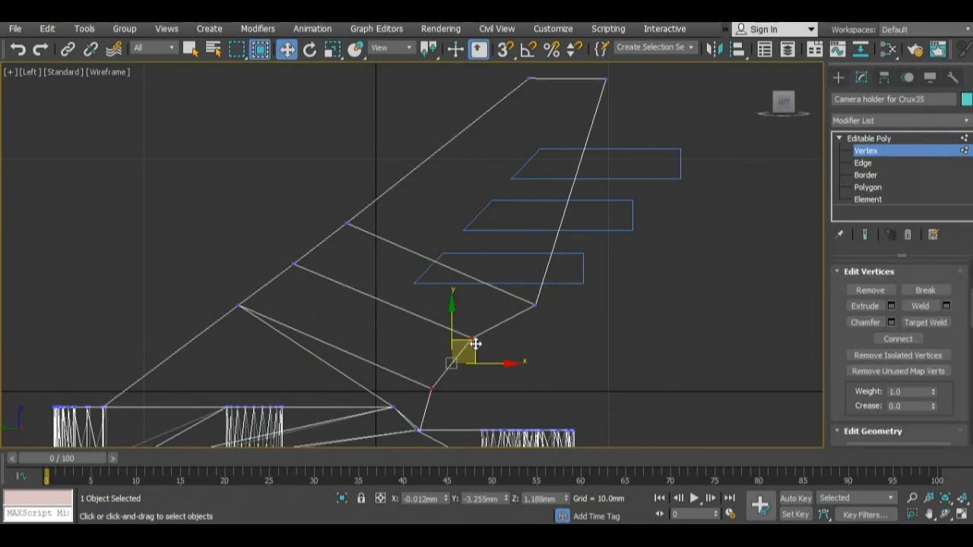
{"action": "left_click_drag", "start_coordinate": [476, 344], "coordinate": [481, 340]}
{"action": "left_click", "coordinate": [585, 301]}
Step: Select the three slanted boxes and scale them up in thickness across the fin
{"action": "scroll", "coordinate": [585, 301], "scroll_direction": "down", "scroll_amount": 3}
{"action": "left_click", "coordinate": [839, 78]}
{"action": "left_click_drag", "start_coordinate": [685, 194], "coordinate": [486, 313]}
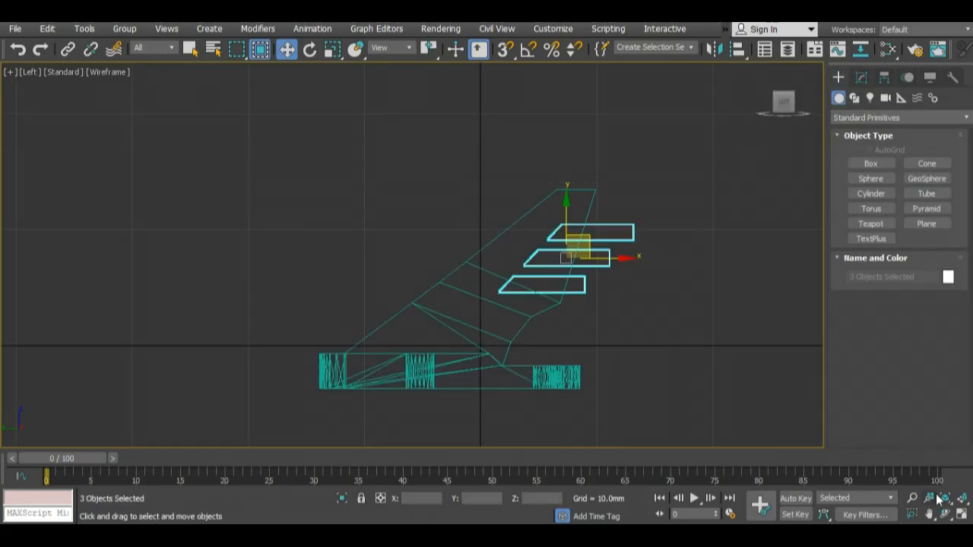
{"action": "left_click", "coordinate": [929, 514]}
{"action": "left_click", "coordinate": [962, 515]}
{"action": "left_click", "coordinate": [680, 364]}
{"action": "left_click", "coordinate": [962, 514]}
{"action": "left_click", "coordinate": [945, 514]}
{"action": "left_click_drag", "start_coordinate": [638, 236], "coordinate": [570, 220]}
{"action": "left_click", "coordinate": [333, 49]}
{"action": "left_click_drag", "start_coordinate": [449, 207], "coordinate": [233, 253]}
Step: Move the three thickened boxes sideways so they overlap one side face of the fin
{"action": "left_click", "coordinate": [287, 49]}
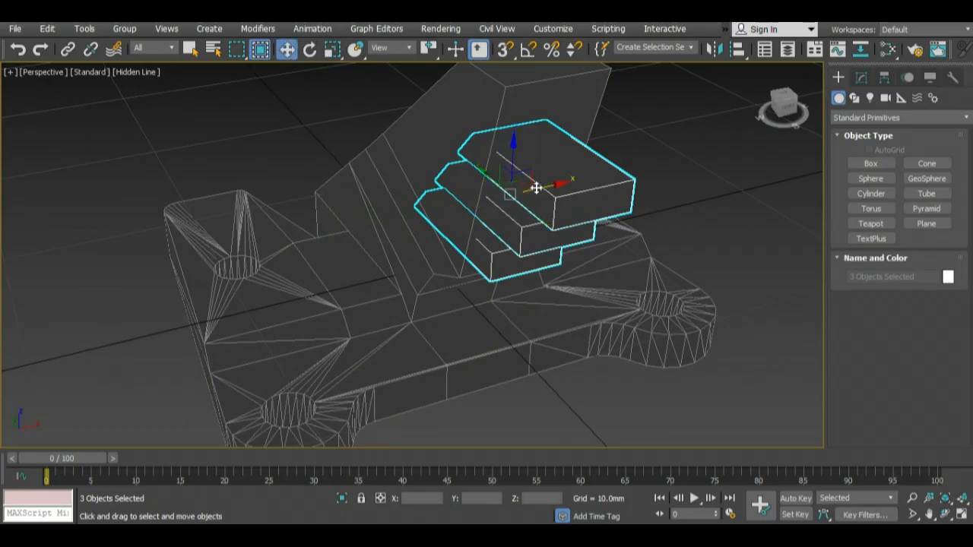
{"action": "left_click_drag", "start_coordinate": [537, 188], "coordinate": [492, 200]}
{"action": "left_click", "coordinate": [707, 160]}
Step: Attach the two lower slanted boxes to the uppermost one as a single object
{"action": "left_click", "coordinate": [569, 204]}
{"action": "left_click", "coordinate": [861, 77]}
{"action": "left_click_drag", "start_coordinate": [970, 278], "coordinate": [970, 297]}
{"action": "left_click", "coordinate": [865, 378]}
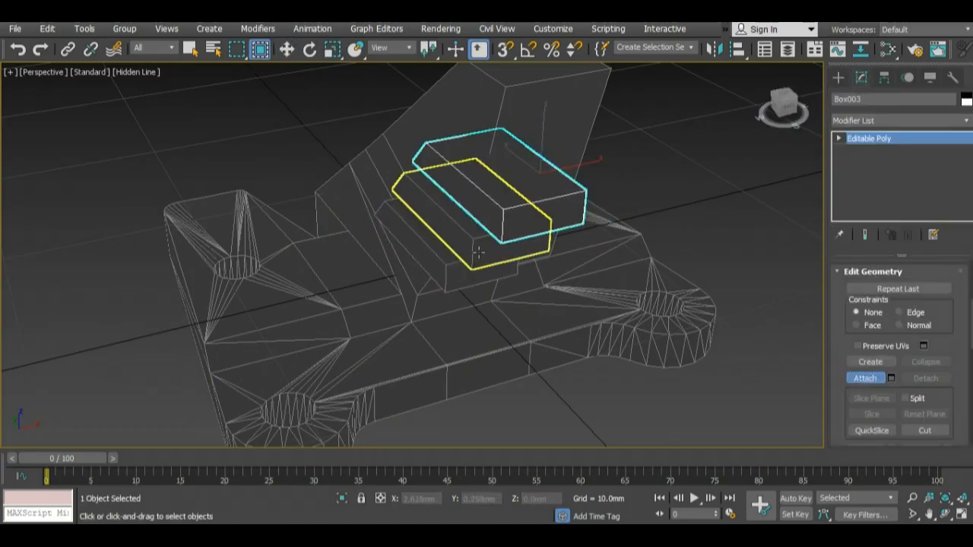
{"action": "left_click", "coordinate": [478, 250]}
{"action": "left_click", "coordinate": [473, 278]}
Step: Copy the attached box set to the opposite side of the fin and attach both sets into one object
{"action": "left_click", "coordinate": [945, 515]}
{"action": "mouse_move", "coordinate": [498, 239]}
{"action": "left_mouse_down"}
{"action": "mouse_move", "coordinate": [386, 217]}
{"action": "mouse_move", "coordinate": [437, 240]}
{"action": "left_mouse_up"}
{"action": "left_click", "coordinate": [286, 49]}
{"action": "left_click_drag", "start_coordinate": [546, 181], "coordinate": [677, 187], "text": "shift"}
{"action": "left_click", "coordinate": [491, 333]}
{"action": "left_click", "coordinate": [865, 379]}
{"action": "left_click", "coordinate": [484, 216]}
Step: Centre the combined box sets on the fin's width in the top view
{"action": "left_click", "coordinate": [929, 515]}
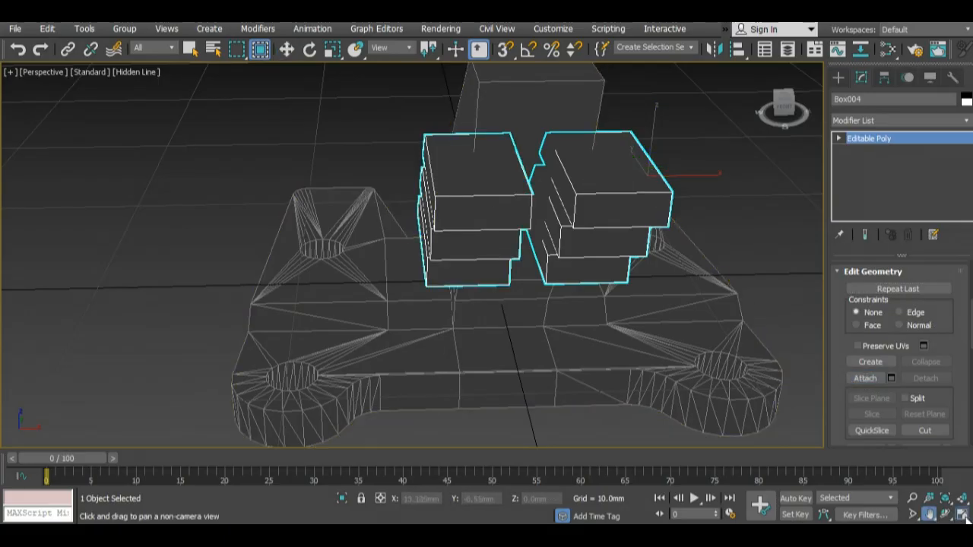
{"action": "left_click", "coordinate": [962, 515]}
{"action": "left_click", "coordinate": [327, 206]}
{"action": "left_click", "coordinate": [962, 515]}
{"action": "scroll", "coordinate": [459, 271], "scroll_direction": "up", "scroll_amount": 2}
{"action": "left_click_drag", "start_coordinate": [458, 272], "coordinate": [446, 241]}
{"action": "left_click", "coordinate": [287, 49]}
{"action": "scroll", "coordinate": [484, 383], "scroll_direction": "up", "scroll_amount": 2}
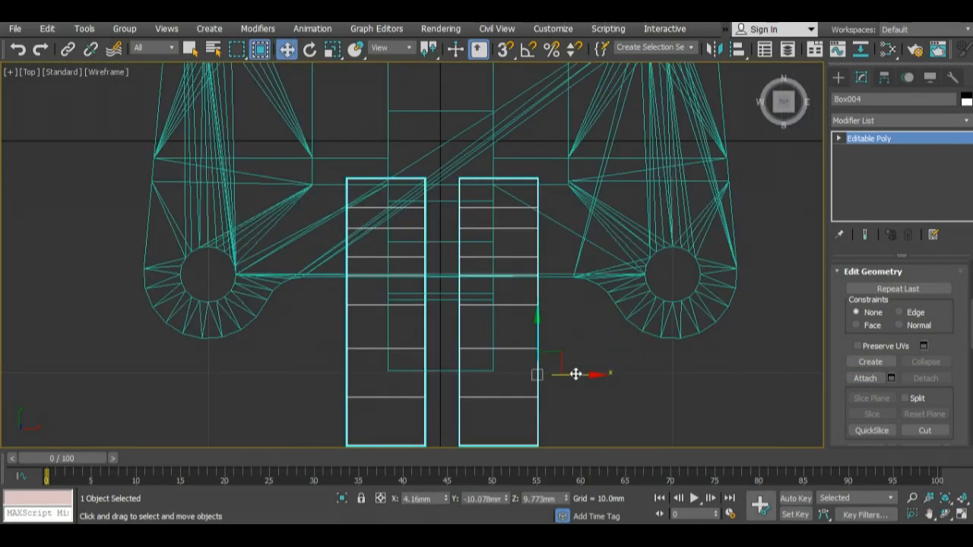
{"action": "left_click_drag", "start_coordinate": [576, 373], "coordinate": [572, 378]}
Step: Widen the combined box sets horizontally about their common centre to enlarge the gap between them
{"action": "left_click", "coordinate": [335, 51]}
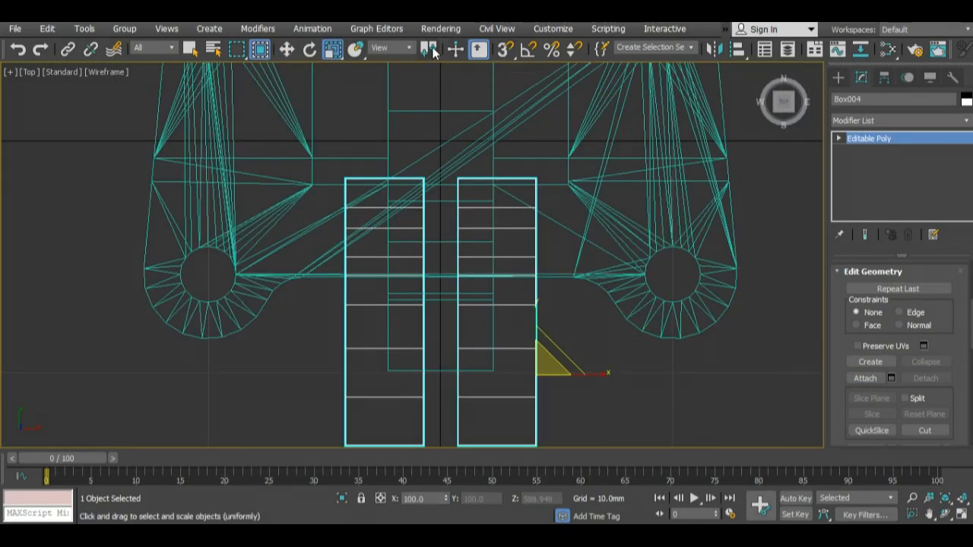
{"action": "left_click_drag", "start_coordinate": [429, 51], "coordinate": [429, 96]}
{"action": "left_click_drag", "start_coordinate": [509, 311], "coordinate": [530, 313]}
{"action": "key", "text": "w"}
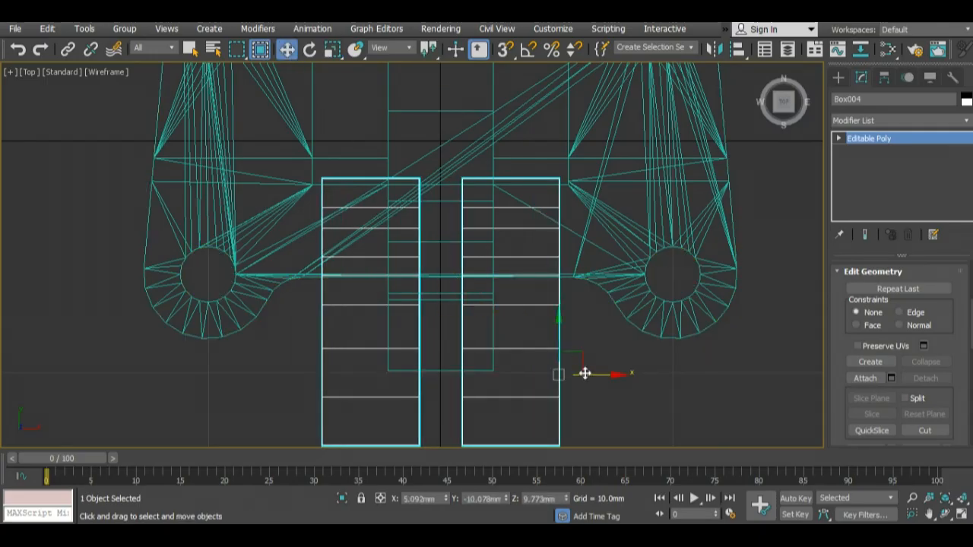
Step: Apply a Boolean to the camera holder with the box sets as operand and Subtract as the operation, cutting recesses into the fin
{"action": "left_click", "coordinate": [962, 515]}
{"action": "left_click", "coordinate": [562, 349]}
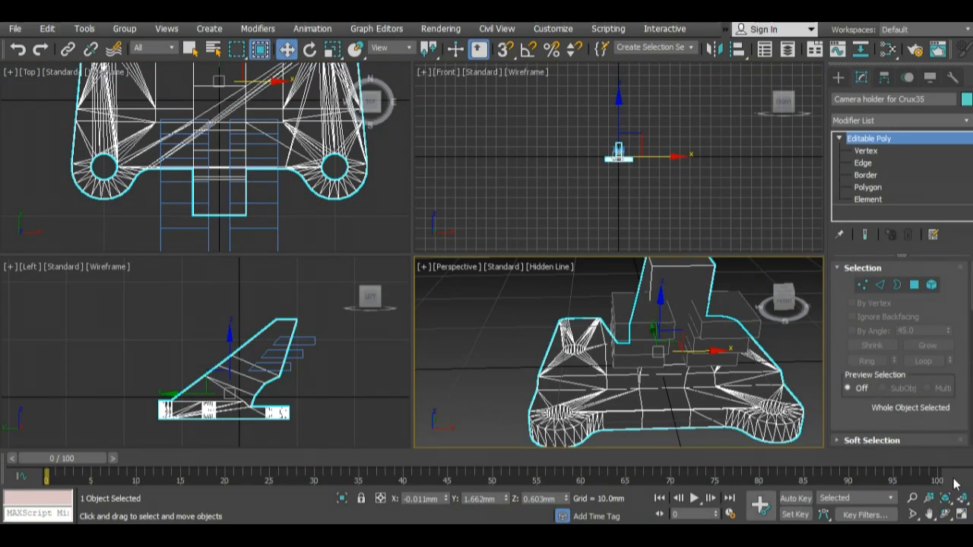
{"action": "left_click", "coordinate": [962, 515]}
{"action": "left_click", "coordinate": [839, 78]}
{"action": "left_click", "coordinate": [945, 515]}
{"action": "left_click_drag", "start_coordinate": [418, 340], "coordinate": [494, 350]}
{"action": "left_click", "coordinate": [893, 117]}
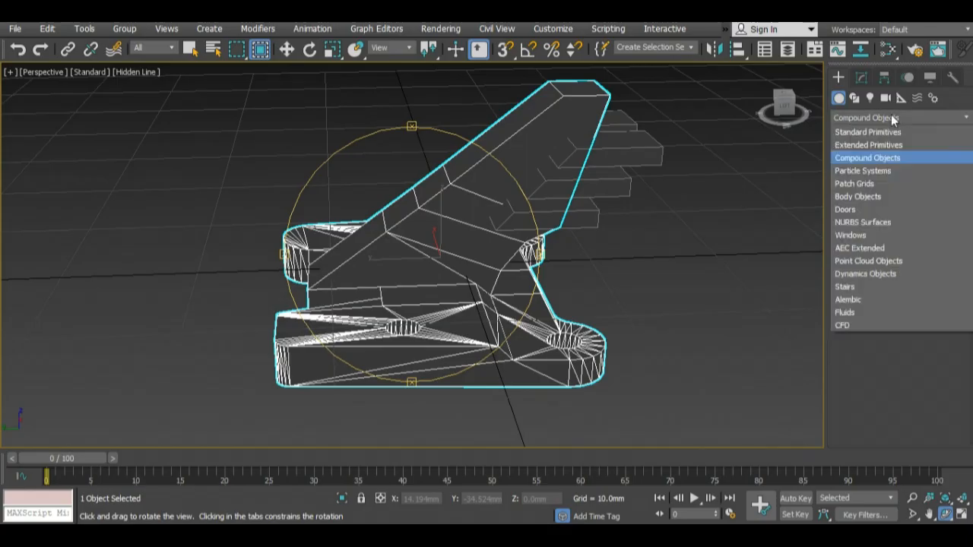
{"action": "left_click", "coordinate": [893, 157]}
{"action": "left_click", "coordinate": [928, 194]}
{"action": "left_click", "coordinate": [899, 316]}
{"action": "left_click", "coordinate": [608, 137]}
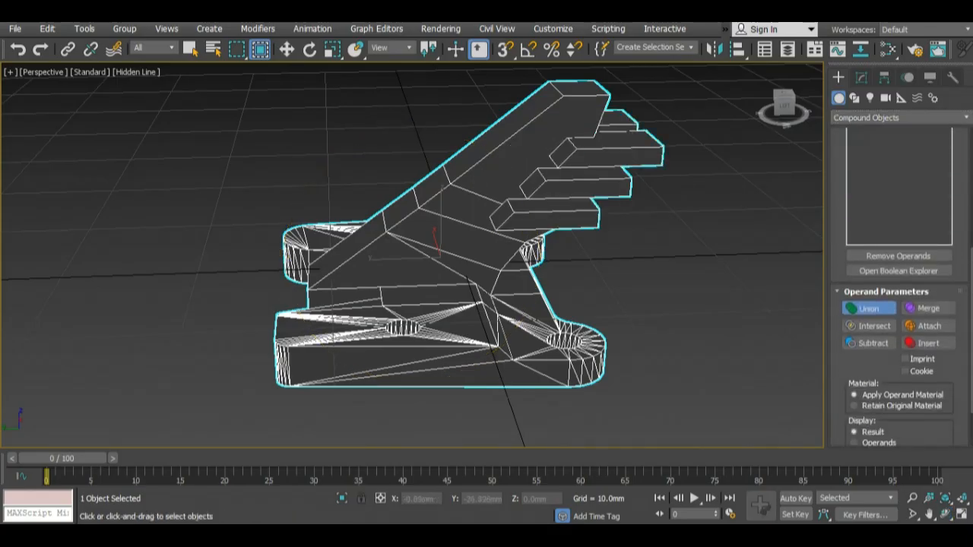
{"action": "left_click", "coordinate": [881, 343]}
{"action": "left_click", "coordinate": [945, 514]}
{"action": "left_click_drag", "start_coordinate": [479, 304], "coordinate": [380, 293]}
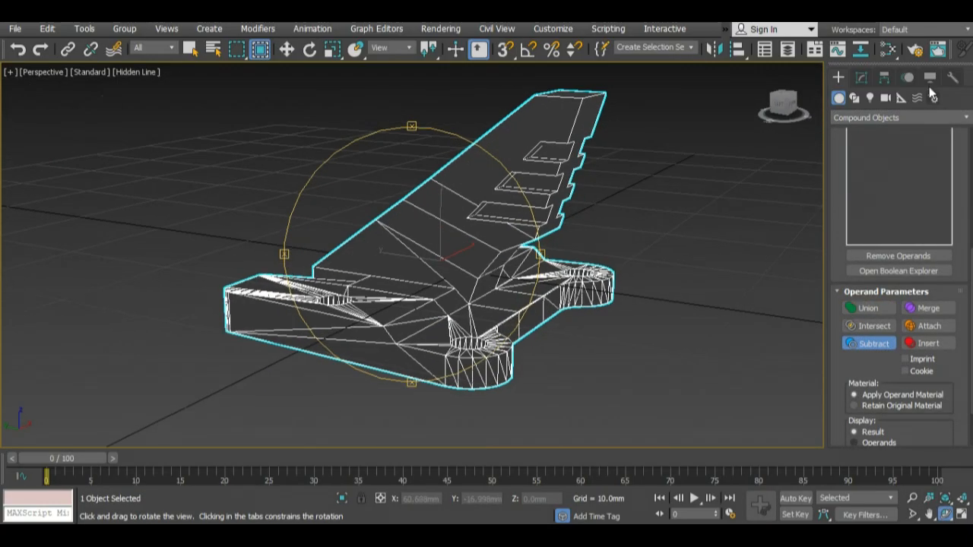
Step: Unhide all objects and delete the leftover object that is no longer needed beside the camera holder's fin
{"action": "left_click", "coordinate": [930, 77]}
{"action": "left_click", "coordinate": [898, 329]}
{"action": "left_click", "coordinate": [654, 139]}
{"action": "key", "text": "Delete"}
Step: Convert the camera holder to an Editable Poly and enter vertex-level editing
{"action": "left_click", "coordinate": [537, 190]}
{"action": "right_click", "coordinate": [537, 191]}
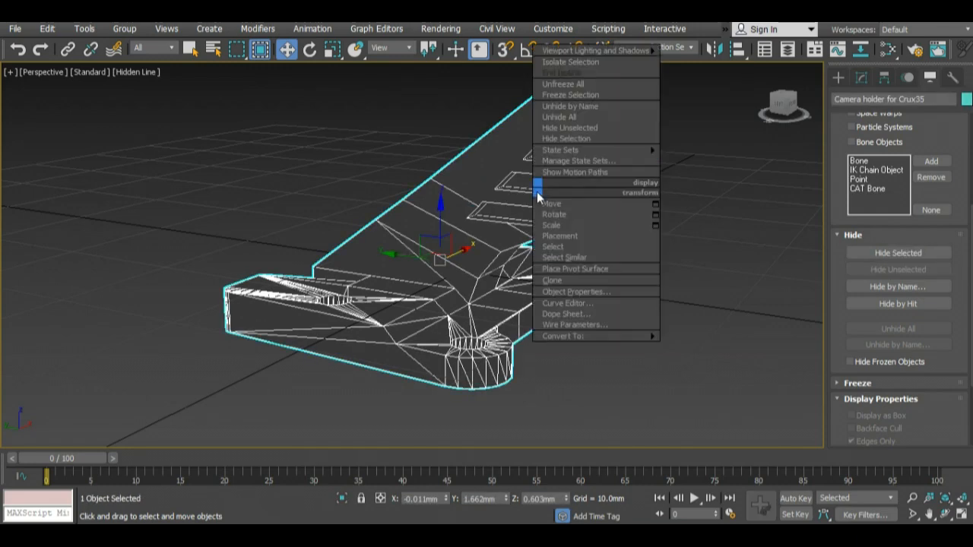
{"action": "mouse_move", "coordinate": [593, 336]}
{"action": "left_click", "coordinate": [711, 357]}
{"action": "scroll", "coordinate": [547, 160], "scroll_direction": "up", "scroll_amount": 2}
{"action": "left_click", "coordinate": [862, 285]}
Step: Cut new edges joining the corners of the lowest recess to the surrounding vertices on the fin's side face
{"action": "scroll", "coordinate": [913, 334], "scroll_direction": "down", "scroll_amount": 5}
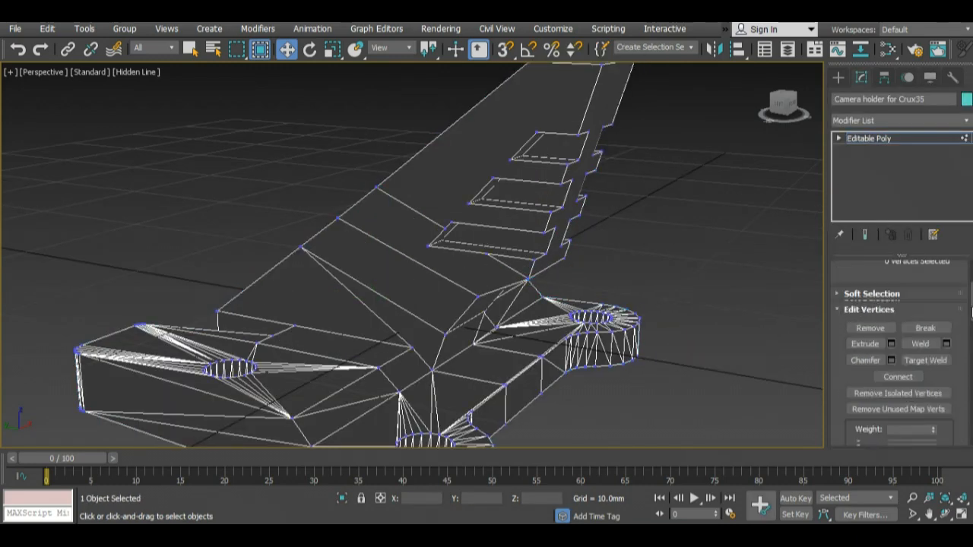
{"action": "left_click", "coordinate": [926, 344]}
{"action": "scroll", "coordinate": [469, 204], "scroll_direction": "up", "scroll_amount": 2}
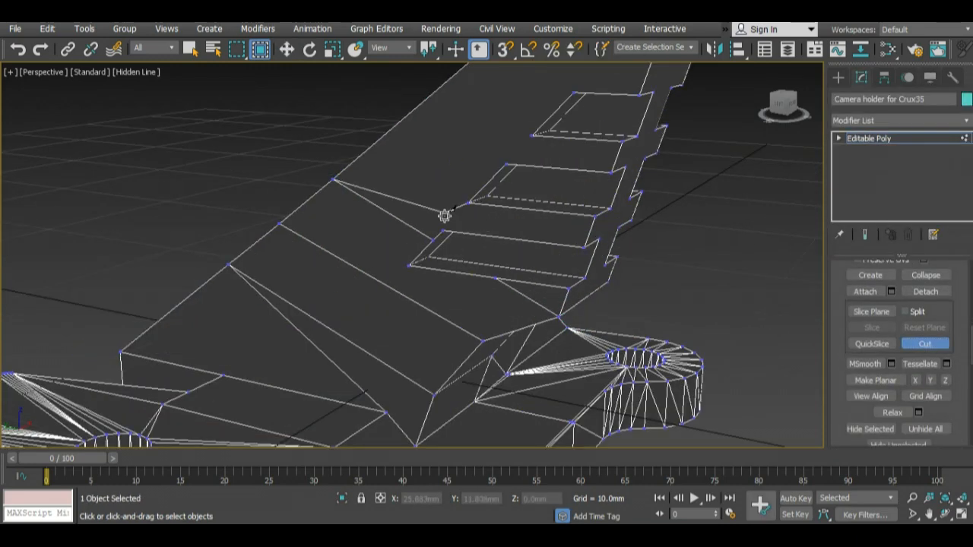
{"action": "scroll", "coordinate": [335, 181], "scroll_direction": "up", "scroll_amount": 2}
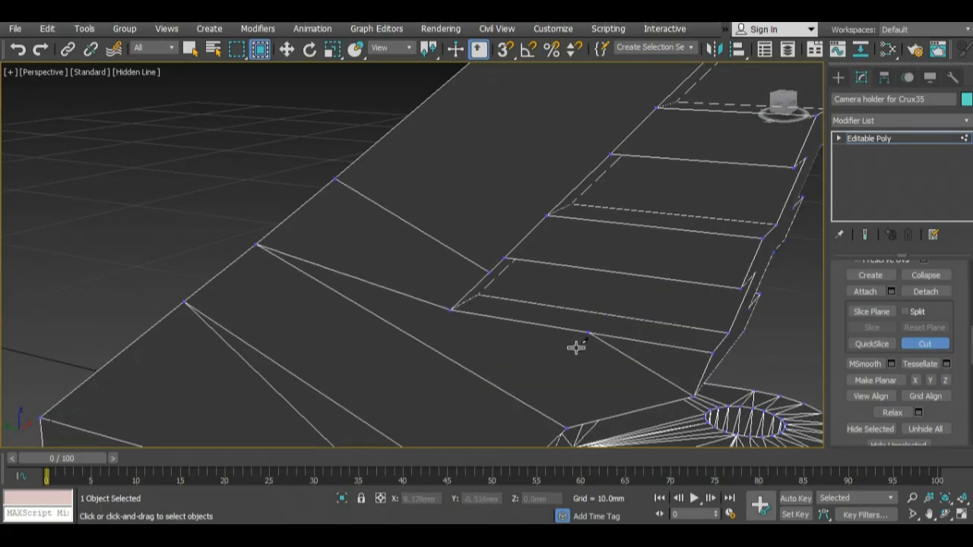
{"action": "scroll", "coordinate": [577, 348], "scroll_direction": "up", "scroll_amount": 3}
{"action": "left_click", "coordinate": [403, 270]}
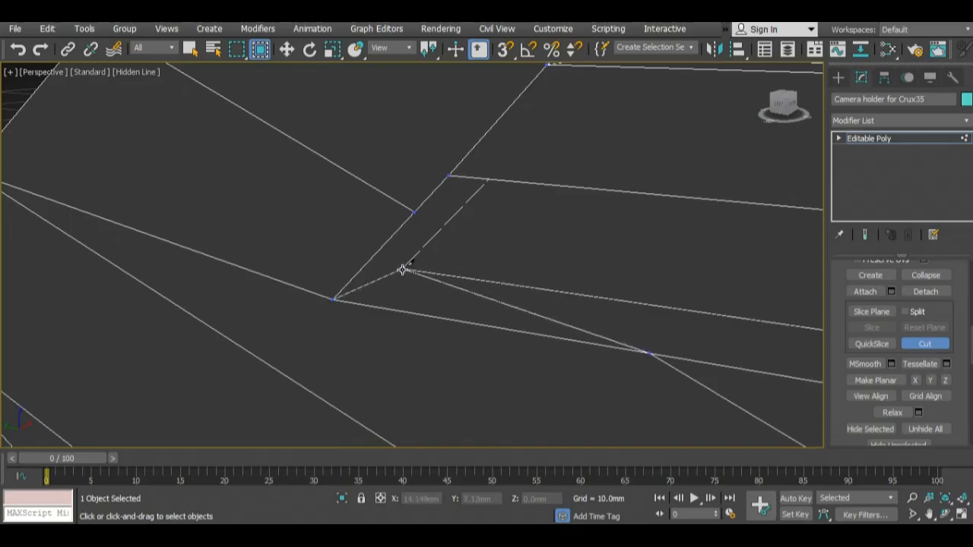
{"action": "scroll", "coordinate": [497, 209], "scroll_direction": "down", "scroll_amount": 3}
{"action": "right_click", "coordinate": [539, 356]}
{"action": "scroll", "coordinate": [534, 297], "scroll_direction": "down", "scroll_amount": 3}
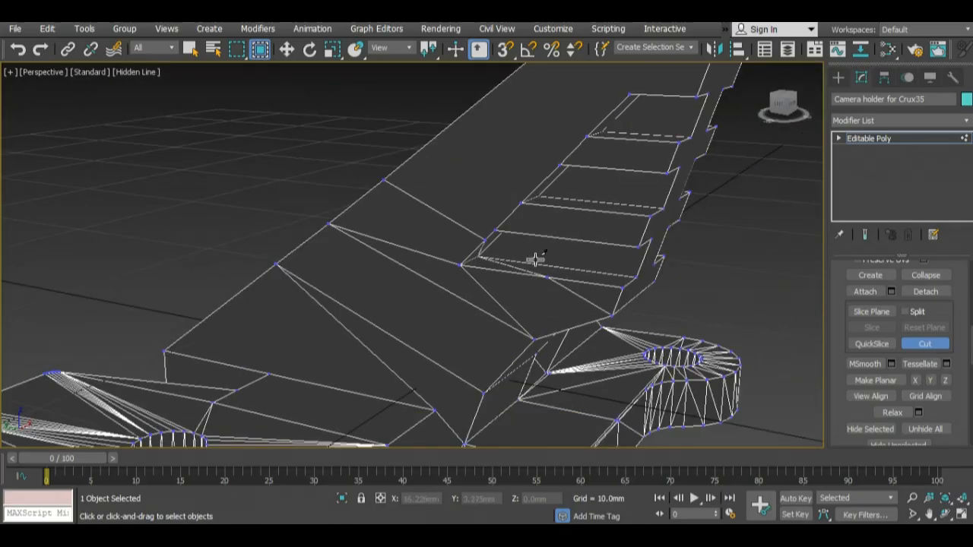
Step: Cut edges from the corners of the upper recesses to the vertices on the fin's sloped front edge and top corner
{"action": "scroll", "coordinate": [494, 196], "scroll_direction": "up", "scroll_amount": 3}
{"action": "left_click", "coordinate": [498, 247]}
{"action": "left_click", "coordinate": [538, 205]}
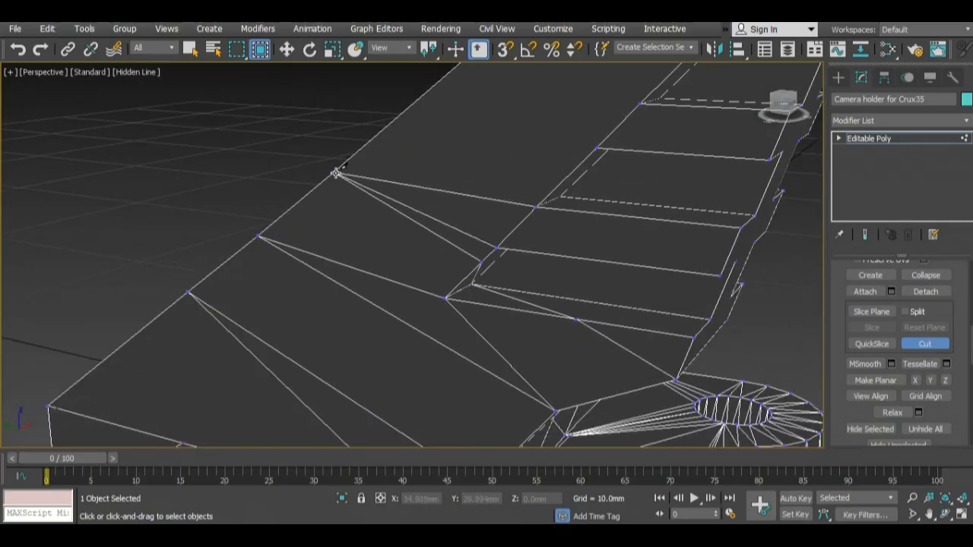
{"action": "left_click", "coordinate": [599, 147]}
{"action": "left_click", "coordinate": [336, 172]}
{"action": "right_click", "coordinate": [568, 171]}
{"action": "scroll", "coordinate": [594, 126], "scroll_direction": "down", "scroll_amount": 4}
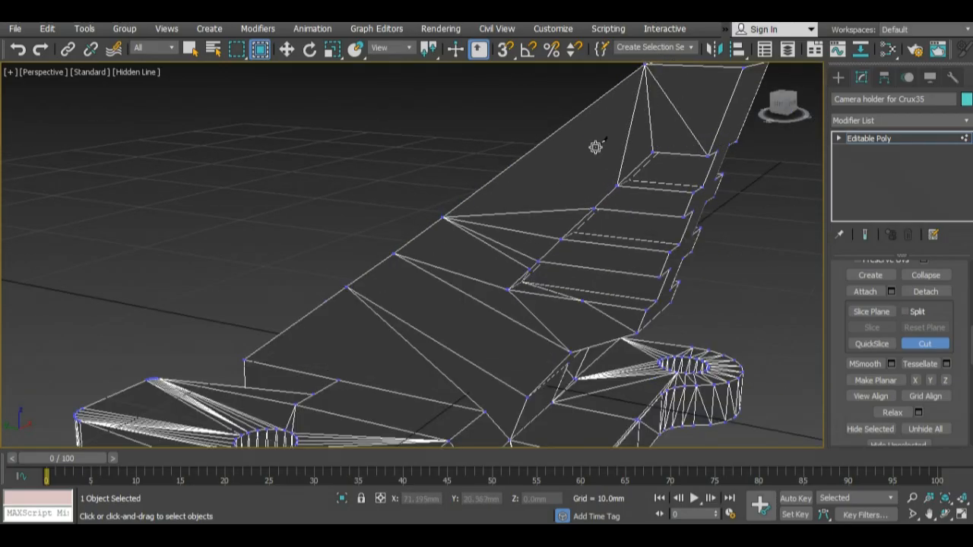
Step: On the fin's opposite side, cut edges connecting the lowest and middle recess corners to the fin's base and sloped-edge vertices
{"action": "scroll", "coordinate": [595, 147], "scroll_direction": "down", "scroll_amount": 5}
{"action": "scroll", "coordinate": [517, 220], "scroll_direction": "up", "scroll_amount": 6}
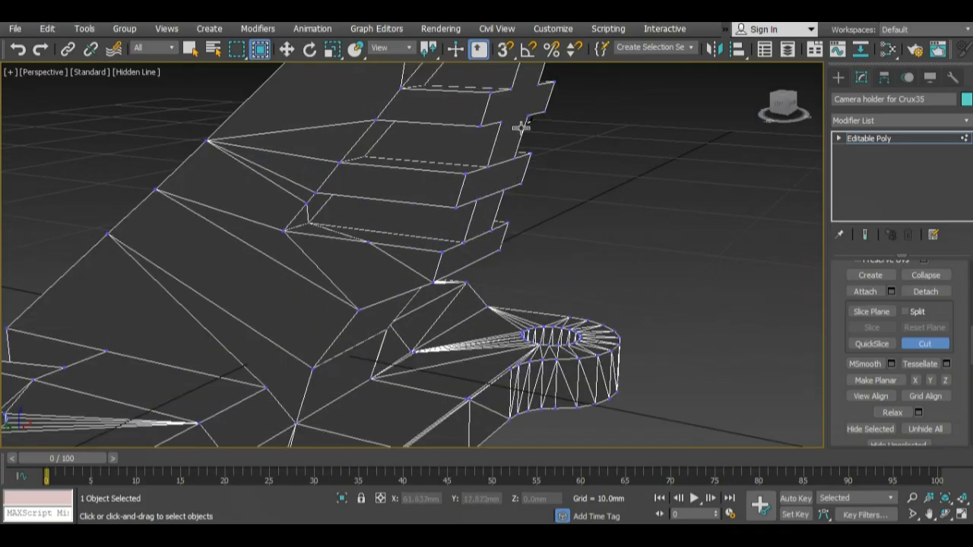
{"action": "scroll", "coordinate": [496, 237], "scroll_direction": "down", "scroll_amount": 3}
{"action": "left_click", "coordinate": [944, 514]}
{"action": "left_click_drag", "start_coordinate": [480, 228], "coordinate": [307, 263]}
{"action": "scroll", "coordinate": [307, 263], "scroll_direction": "down", "scroll_amount": 3}
{"action": "scroll", "coordinate": [335, 234], "scroll_direction": "up", "scroll_amount": 4}
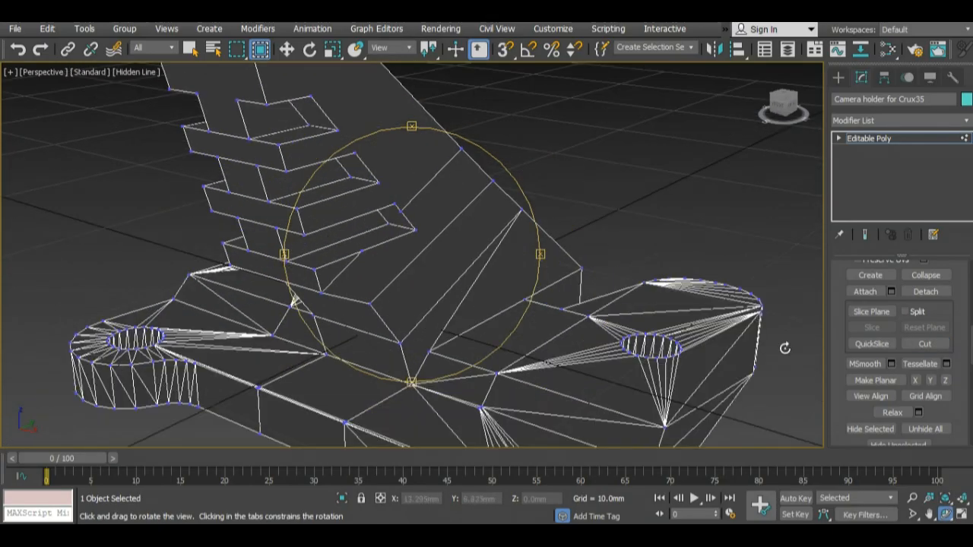
{"action": "left_click", "coordinate": [925, 344]}
{"action": "scroll", "coordinate": [388, 191], "scroll_direction": "up", "scroll_amount": 5}
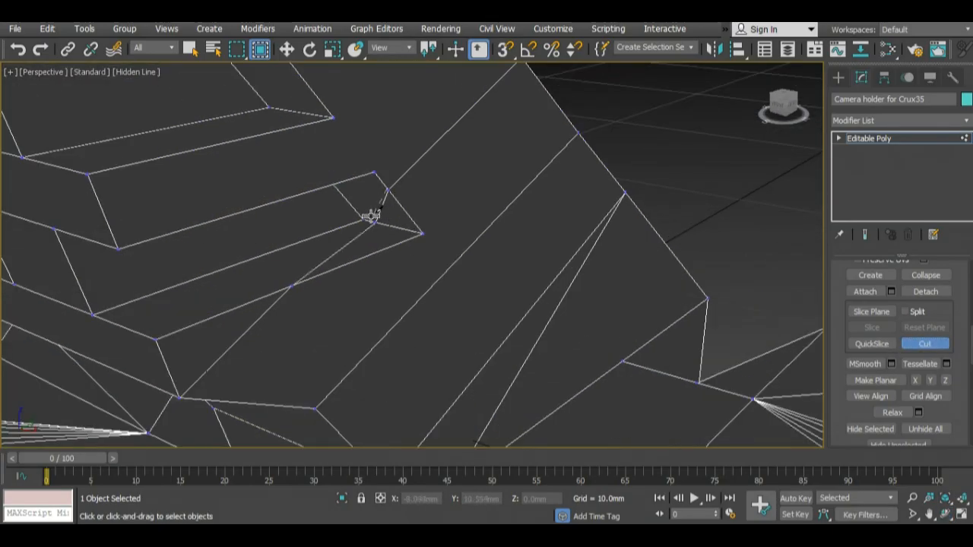
{"action": "left_click", "coordinate": [300, 278]}
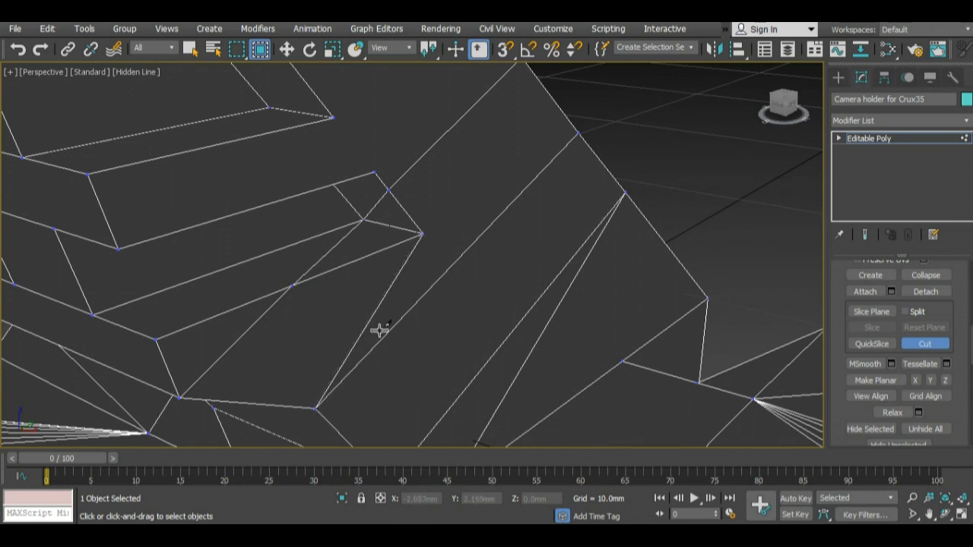
{"action": "scroll", "coordinate": [441, 181], "scroll_direction": "down", "scroll_amount": 2}
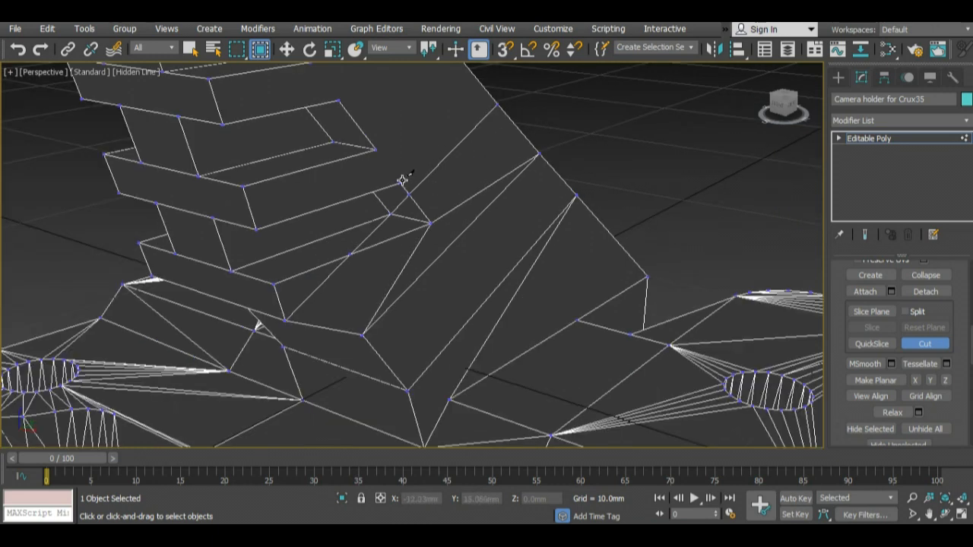
{"action": "left_click", "coordinate": [497, 103]}
{"action": "right_click", "coordinate": [497, 103]}
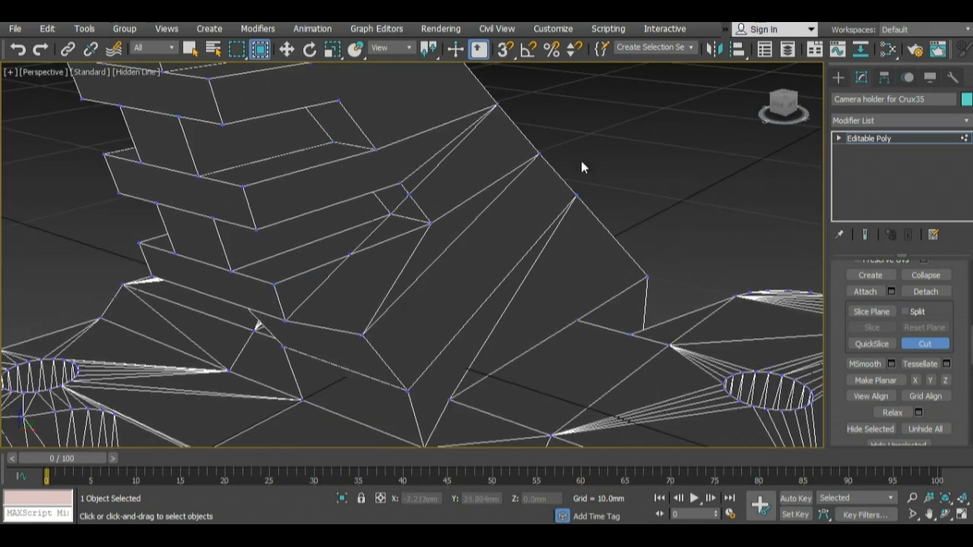
Step: Cut edges from the upper recess corners on this side to the sloped-edge vertices and the fin's top corner
{"action": "scroll", "coordinate": [584, 168], "scroll_direction": "down", "scroll_amount": 3}
{"action": "left_click", "coordinate": [945, 515]}
{"action": "left_click_drag", "start_coordinate": [433, 228], "coordinate": [402, 132]}
{"action": "scroll", "coordinate": [402, 109], "scroll_direction": "up", "scroll_amount": 2}
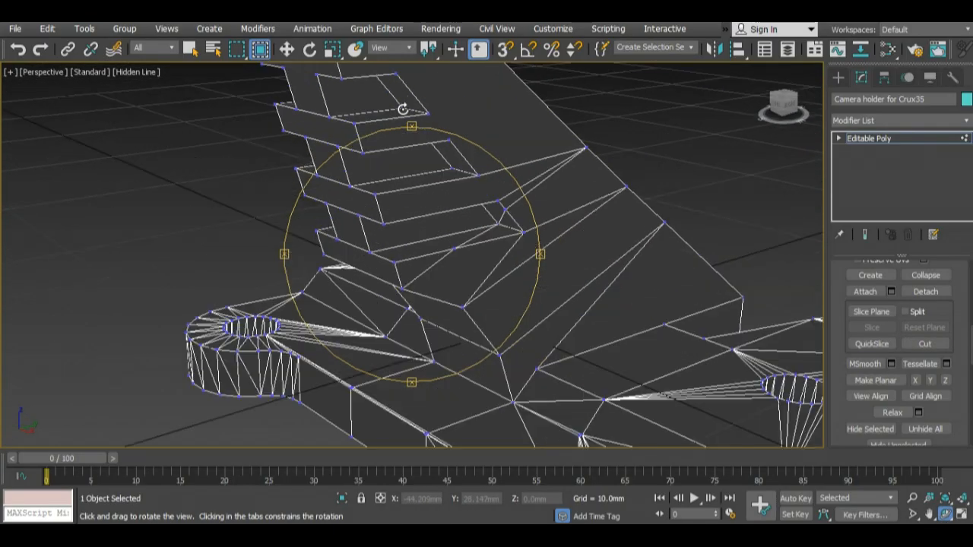
{"action": "right_click", "coordinate": [402, 109]}
{"action": "scroll", "coordinate": [484, 148], "scroll_direction": "up", "scroll_amount": 3}
{"action": "scroll", "coordinate": [547, 261], "scroll_direction": "down", "scroll_amount": 2}
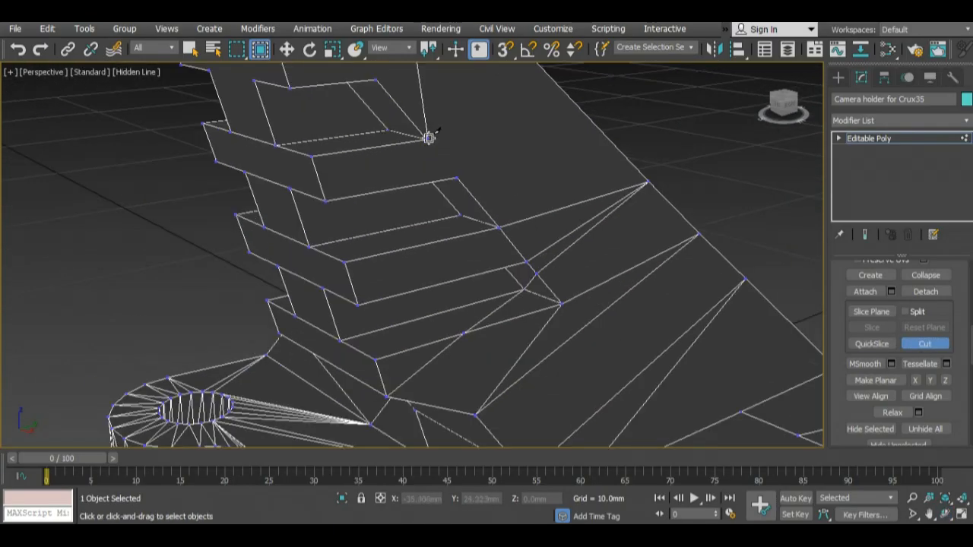
{"action": "left_click", "coordinate": [642, 180]}
{"action": "scroll", "coordinate": [472, 143], "scroll_direction": "down", "scroll_amount": 2}
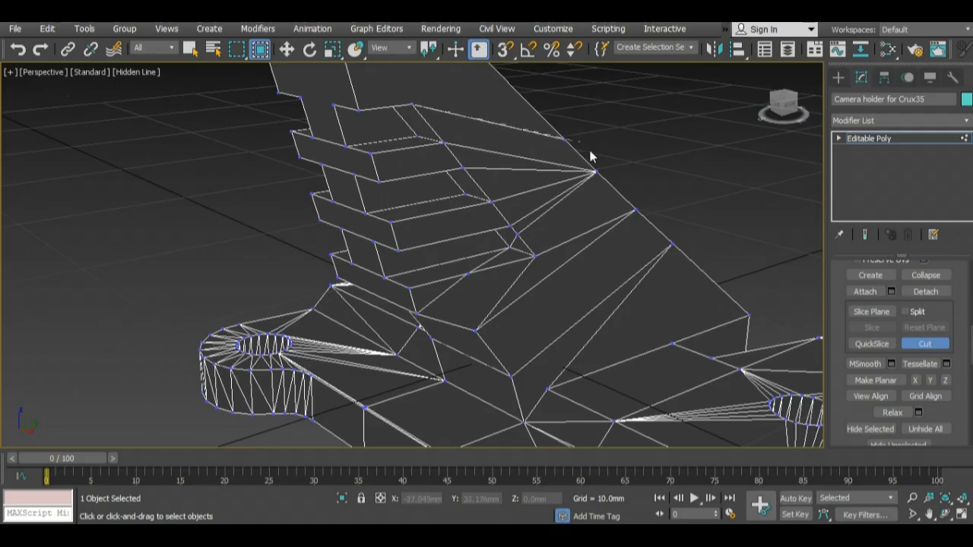
{"action": "scroll", "coordinate": [583, 159], "scroll_direction": "down", "scroll_amount": 2}
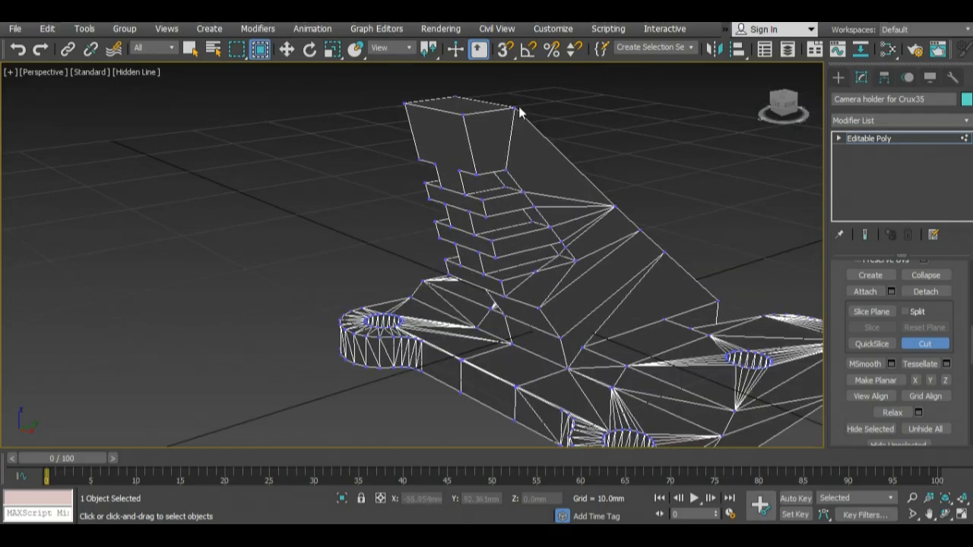
Step: Cut the missing edge to the top recess on the first side, plus edges linking the fin's top corners to the rear face notches
{"action": "left_click", "coordinate": [947, 514]}
{"action": "left_click_drag", "start_coordinate": [491, 216], "coordinate": [662, 229]}
{"action": "left_click", "coordinate": [914, 342]}
{"action": "left_click", "coordinate": [916, 344]}
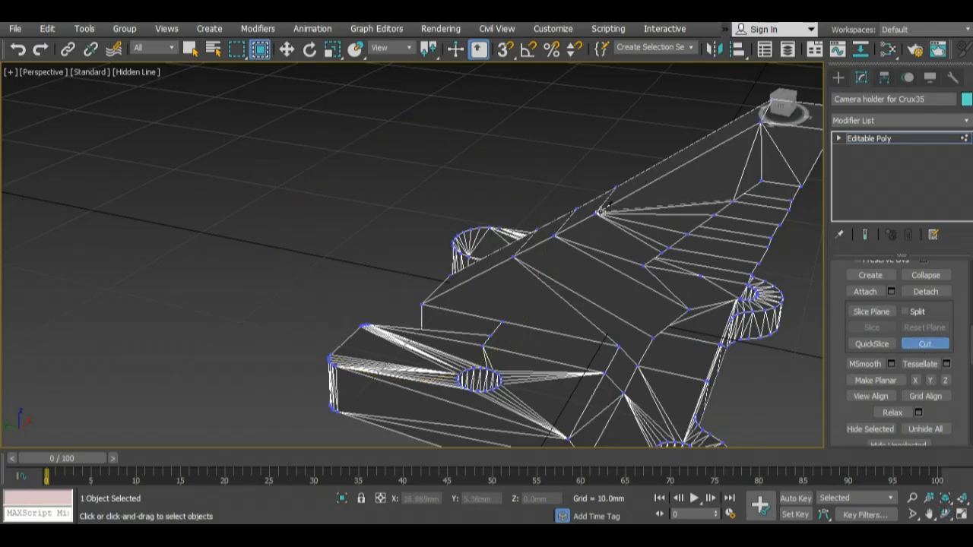
{"action": "middle_click_drag", "start_coordinate": [426, 262], "coordinate": [585, 126], "text": "alt"}
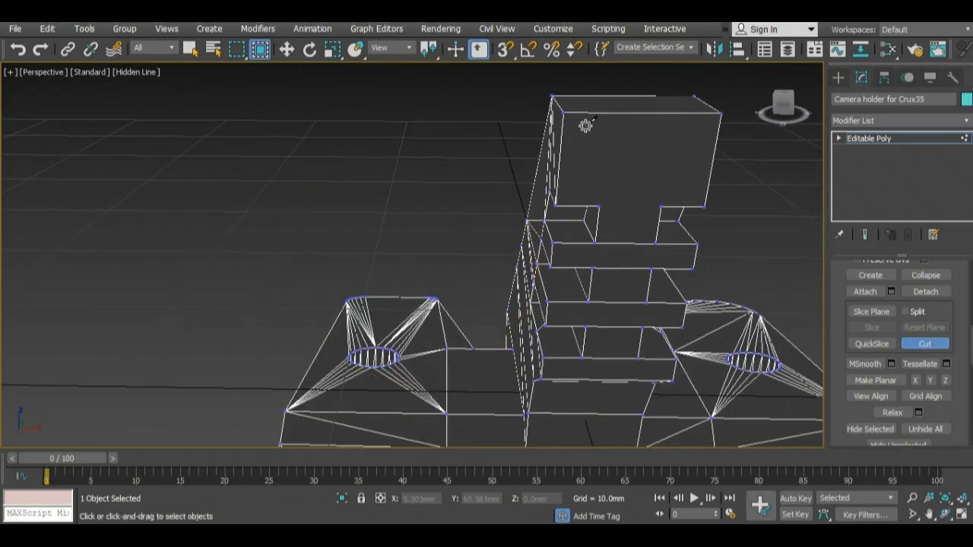
{"action": "scroll", "coordinate": [612, 161], "scroll_direction": "down", "scroll_amount": 3}
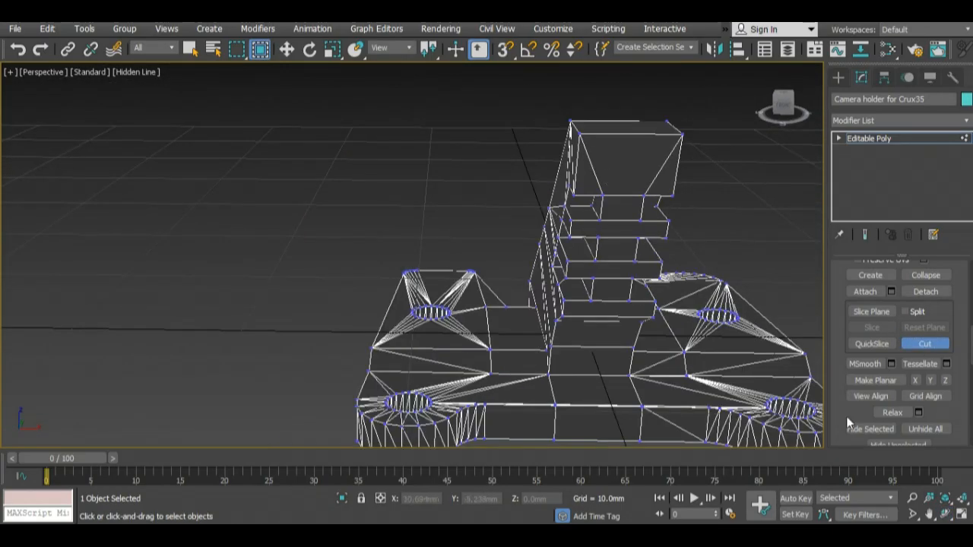
Step: Leave mesh editing, display the camera holder in Default Shading and inspect the recessed fin from several angles
{"action": "left_click", "coordinate": [946, 515]}
{"action": "left_click_drag", "start_coordinate": [534, 287], "coordinate": [454, 276]}
{"action": "scroll", "coordinate": [508, 215], "scroll_direction": "down", "scroll_amount": 5}
{"action": "scroll", "coordinate": [452, 284], "scroll_direction": "up", "scroll_amount": 6}
{"action": "scroll", "coordinate": [390, 188], "scroll_direction": "down", "scroll_amount": 8}
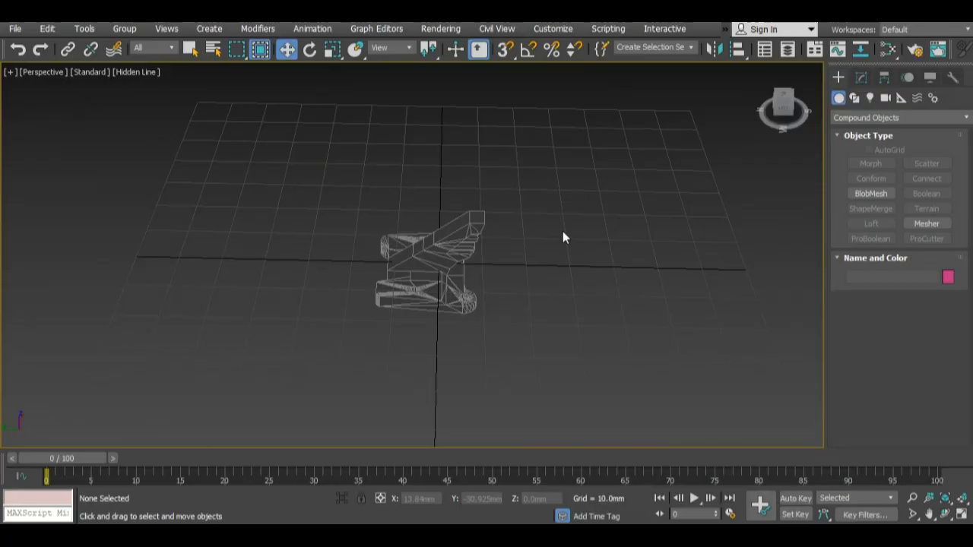
{"action": "left_click", "coordinate": [425, 265]}
{"action": "scroll", "coordinate": [425, 265], "scroll_direction": "up", "scroll_amount": 5}
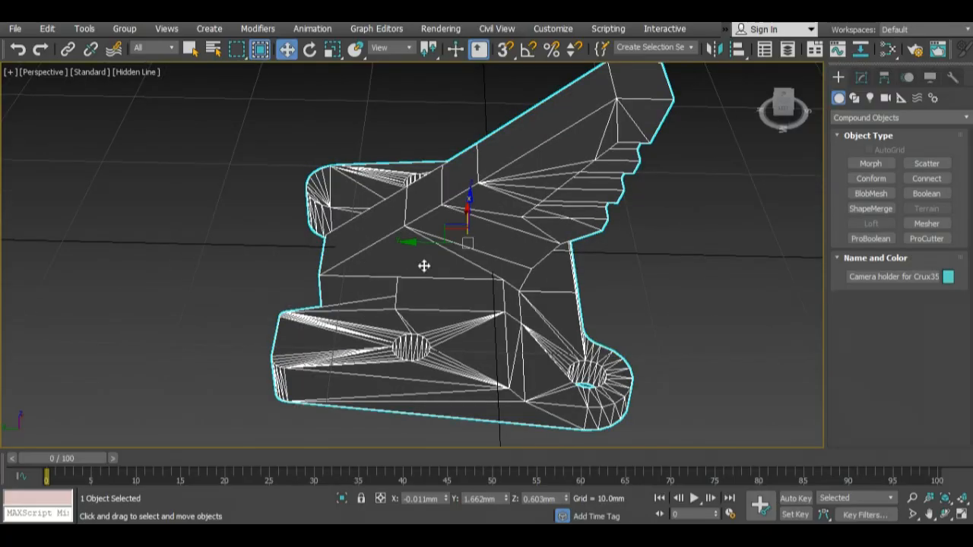
{"action": "left_click", "coordinate": [929, 515]}
{"action": "left_click_drag", "start_coordinate": [431, 212], "coordinate": [320, 215]}
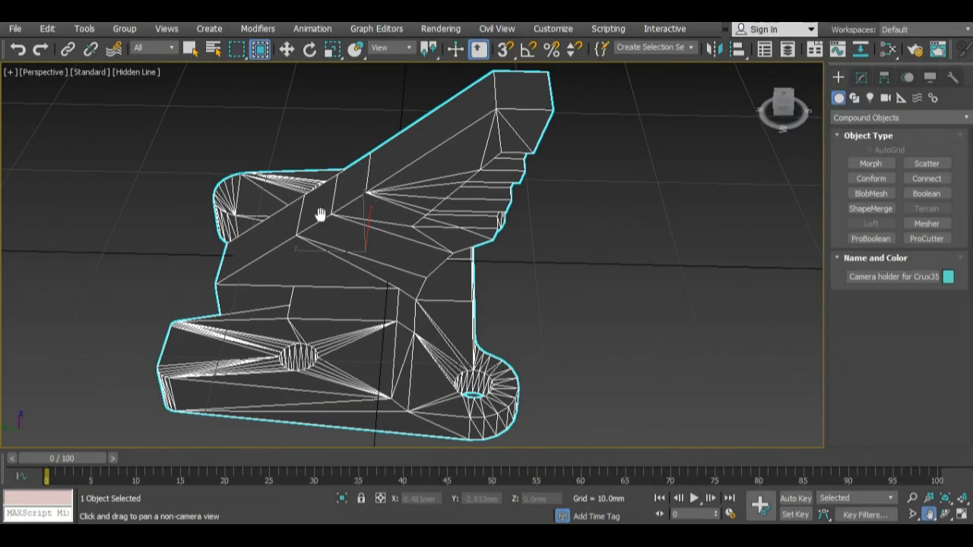
{"action": "left_click", "coordinate": [136, 72]}
{"action": "left_click", "coordinate": [161, 88]}
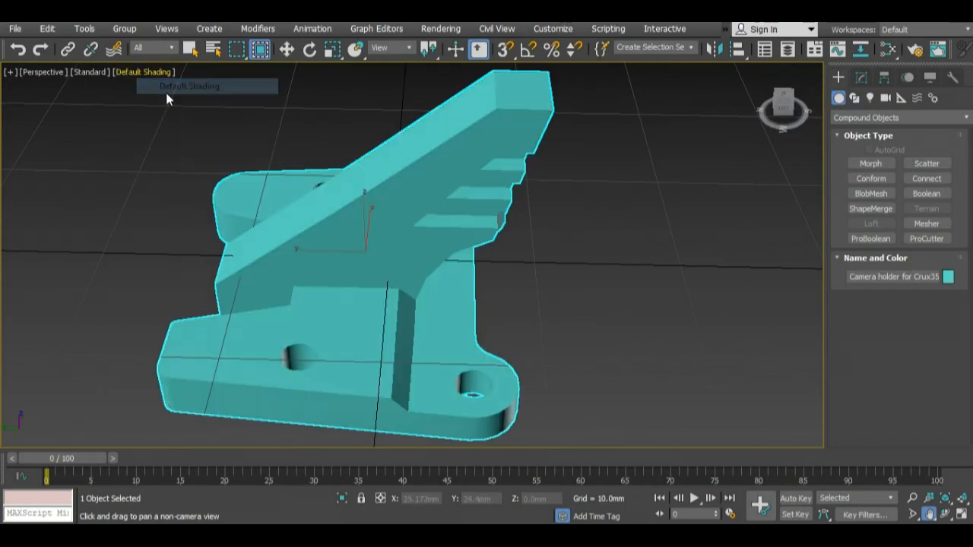
{"action": "left_click", "coordinate": [945, 514]}
{"action": "left_click_drag", "start_coordinate": [420, 279], "coordinate": [421, 259]}
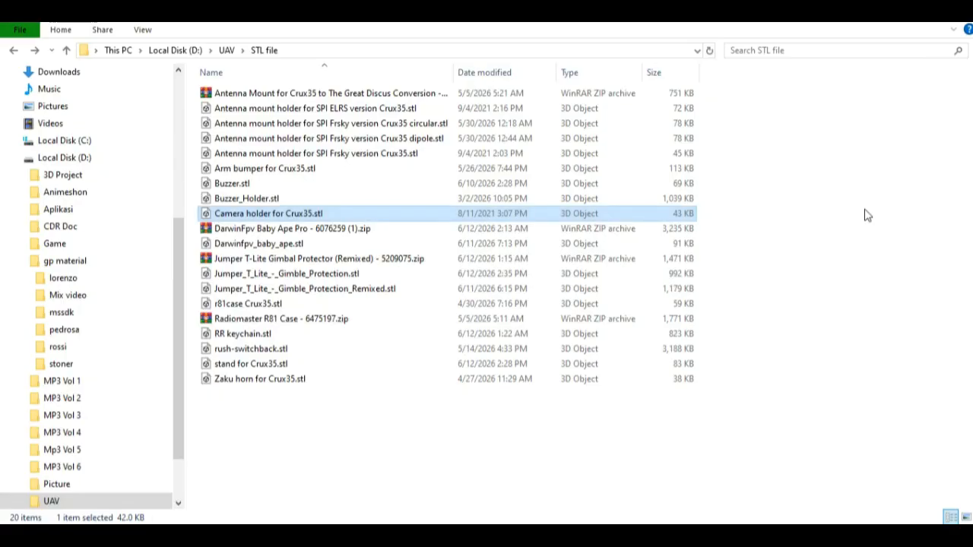
Step: Preview "Antenna mount holder for SPI Frsky version Crux35 circular.stl" in 3D Viewer, inspect it from another angle and close it
{"action": "left_click", "coordinate": [403, 154]}
{"action": "double_click", "coordinate": [445, 126]}
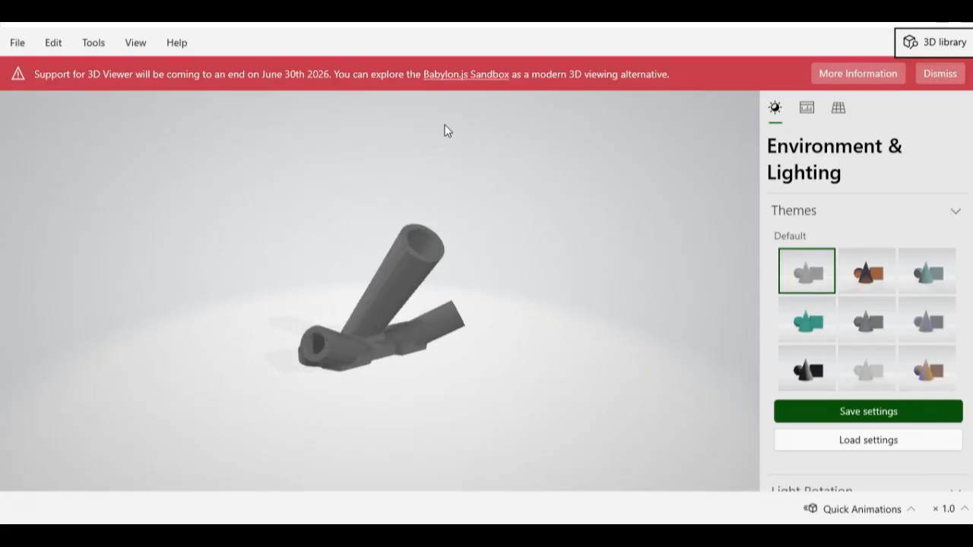
{"action": "left_click_drag", "start_coordinate": [532, 298], "coordinate": [586, 267]}
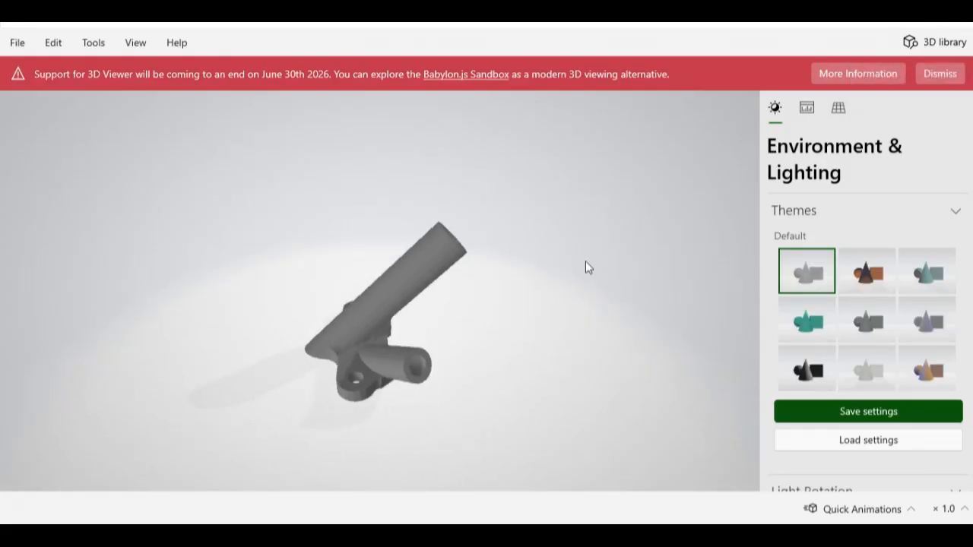
{"action": "left_click", "coordinate": [934, 28]}
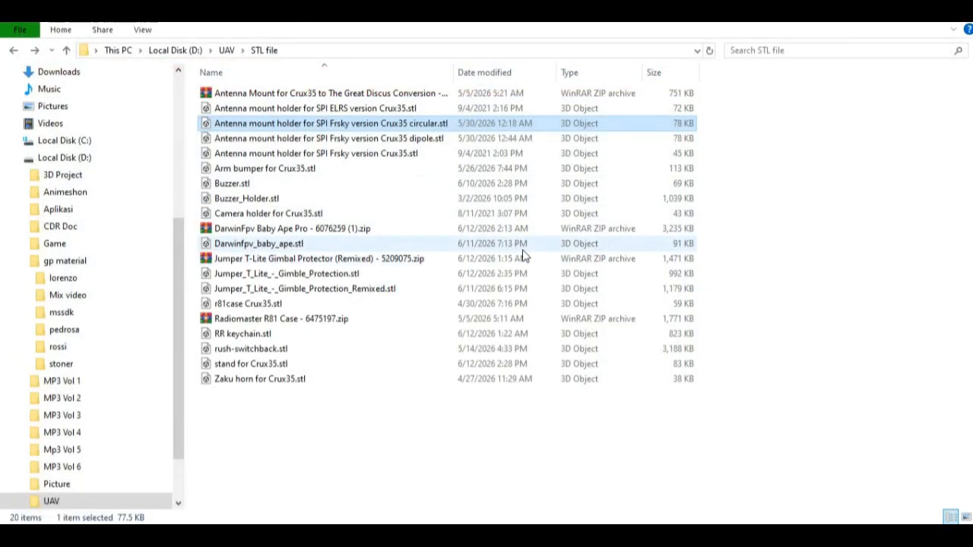
Step: Import "Antenna mount holder for SPI Frsky version Crux35 circular.stl" from File Explorer into the 3ds Max scene and place it near the camera holder
{"action": "left_click", "coordinate": [909, 234]}
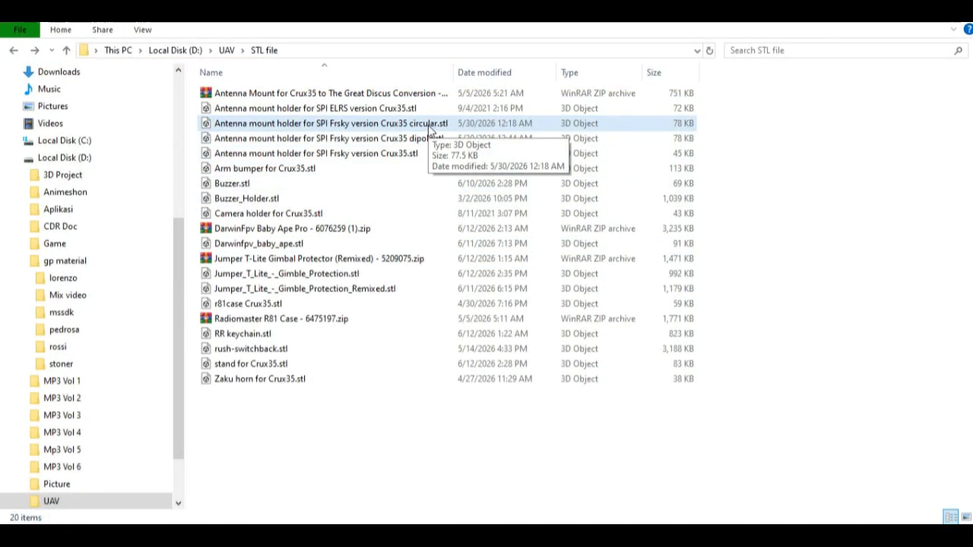
{"action": "left_click_drag", "start_coordinate": [429, 128], "coordinate": [426, 458]}
{"action": "left_click_drag", "start_coordinate": [411, 524], "coordinate": [623, 321]}
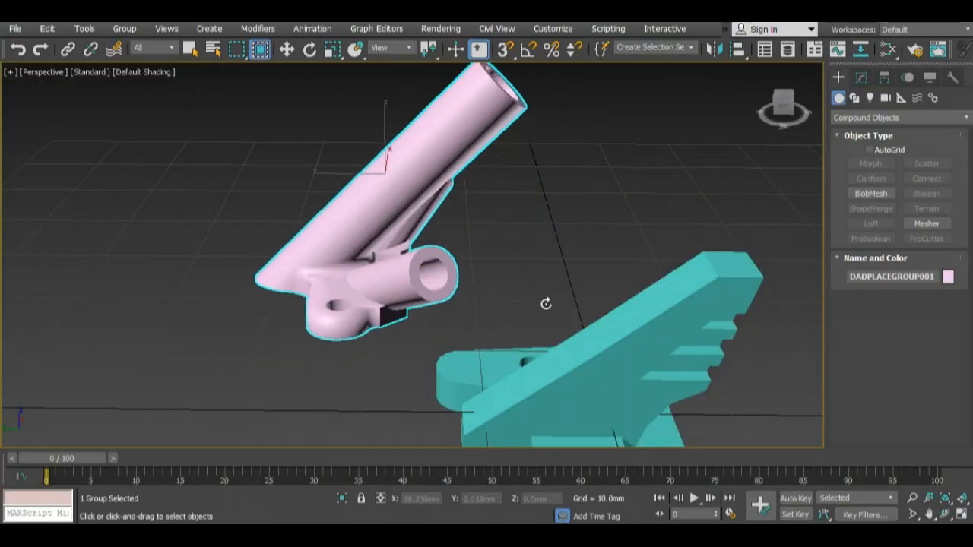
{"action": "left_click", "coordinate": [504, 372]}
Step: Move the antenna mount along Y to about -36 mm, past the fin's rear side, and show both parts in a maximised Left view
{"action": "scroll", "coordinate": [462, 230], "scroll_direction": "down", "scroll_amount": 6}
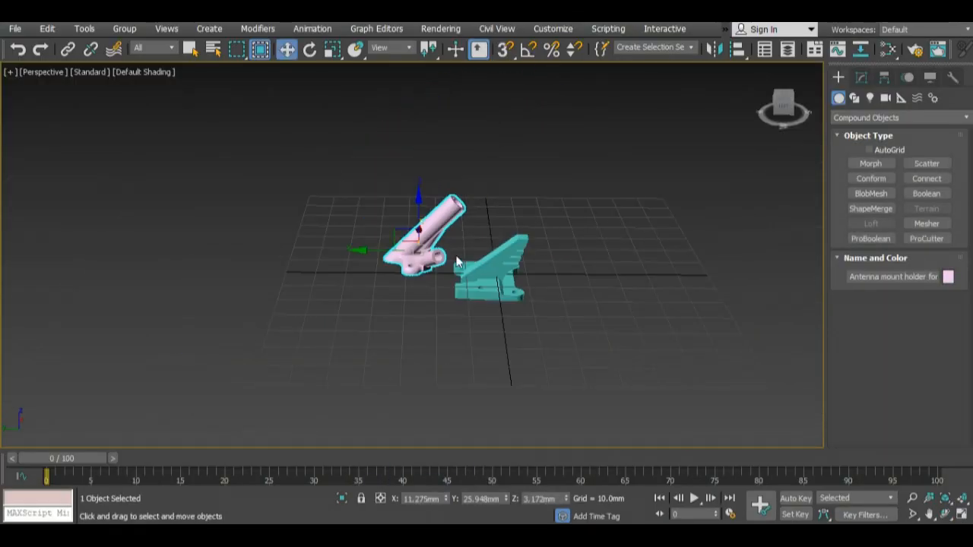
{"action": "left_click_drag", "start_coordinate": [384, 251], "coordinate": [573, 281]}
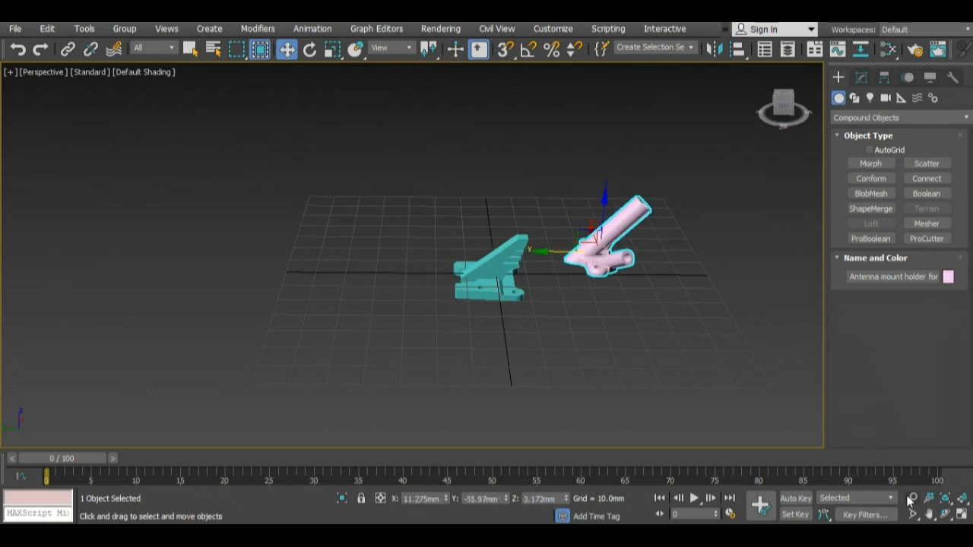
{"action": "left_click", "coordinate": [929, 514]}
{"action": "left_click", "coordinate": [962, 515]}
{"action": "left_click", "coordinate": [312, 339]}
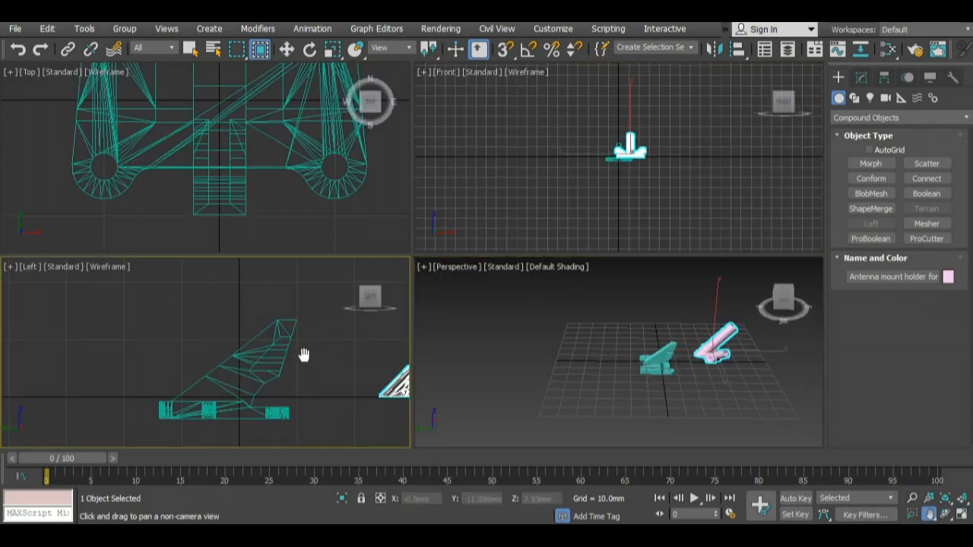
{"action": "scroll", "coordinate": [303, 355], "scroll_direction": "down", "scroll_amount": 3}
{"action": "left_click", "coordinate": [961, 515]}
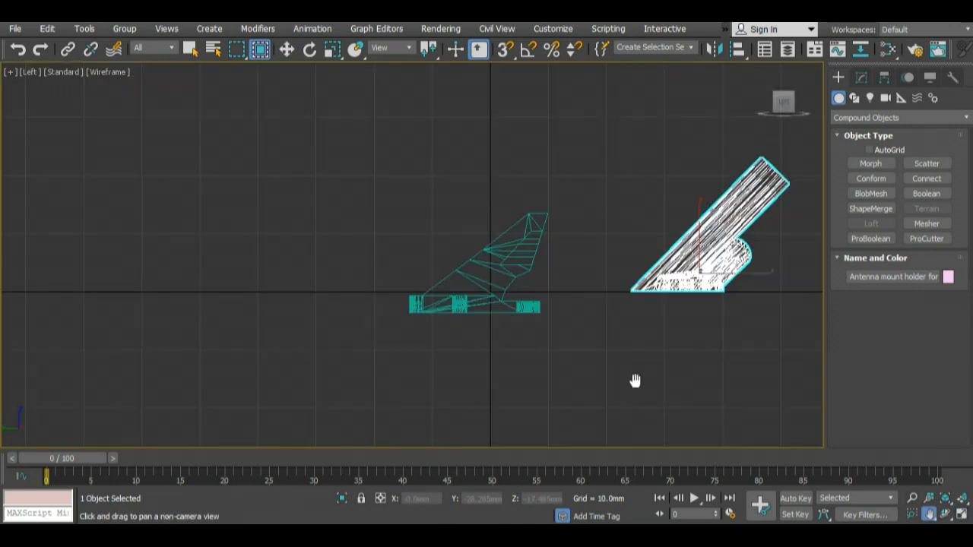
Step: Move the antenna mount to about Y -31.8 mm, Z -0.8 mm, closer to the fin and level with the camera holder's base
{"action": "left_click_drag", "start_coordinate": [597, 276], "coordinate": [394, 269]}
{"action": "left_click", "coordinate": [287, 50]}
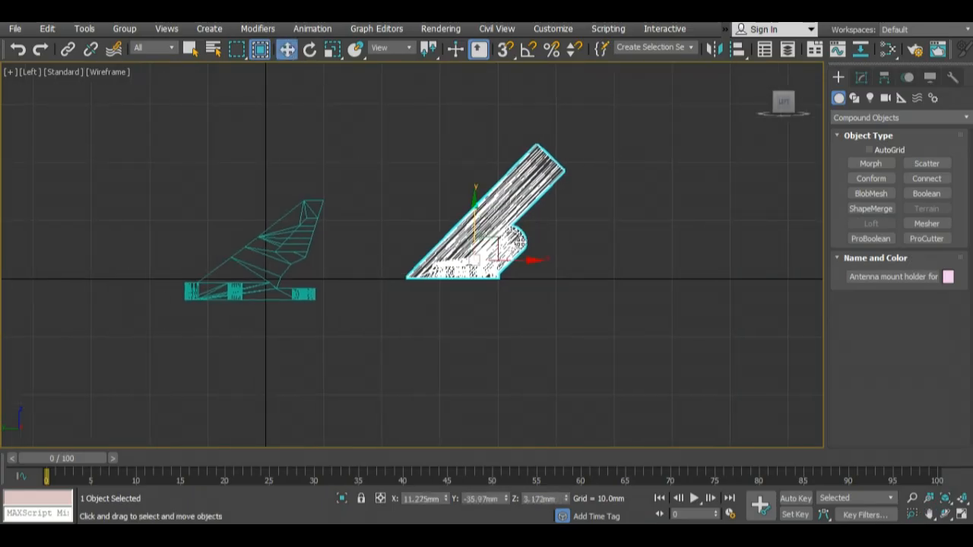
{"action": "left_click_drag", "start_coordinate": [502, 243], "coordinate": [477, 266]}
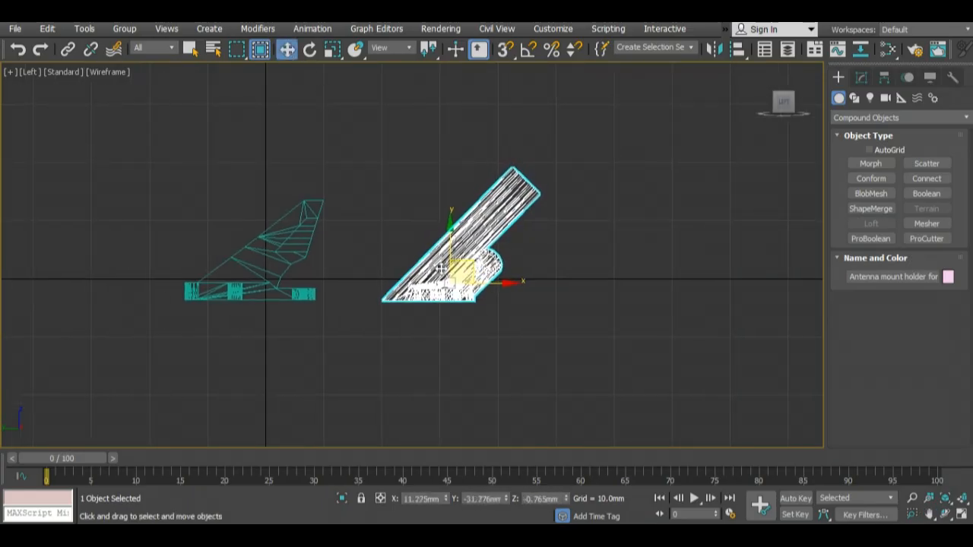
Step: Shorten the antenna mount's long slanted tube by moving its end vertices to about Y -34.1 mm, Z 5.2 mm, and leave vertex editing
{"action": "scroll", "coordinate": [444, 270], "scroll_direction": "up", "scroll_amount": 2}
{"action": "left_click", "coordinate": [862, 79]}
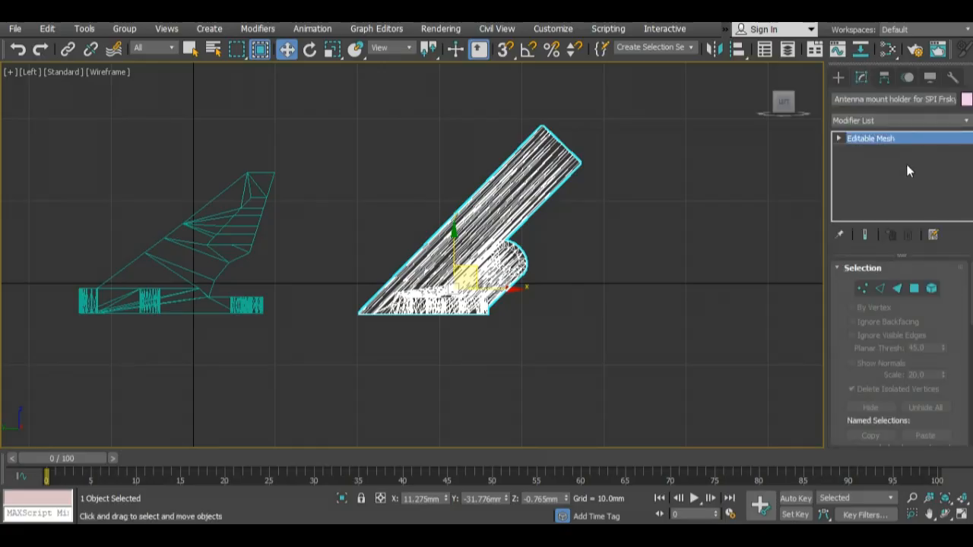
{"action": "left_click", "coordinate": [862, 288]}
{"action": "left_click_drag", "start_coordinate": [624, 196], "coordinate": [622, 195]}
{"action": "scroll", "coordinate": [522, 219], "scroll_direction": "up", "scroll_amount": 4}
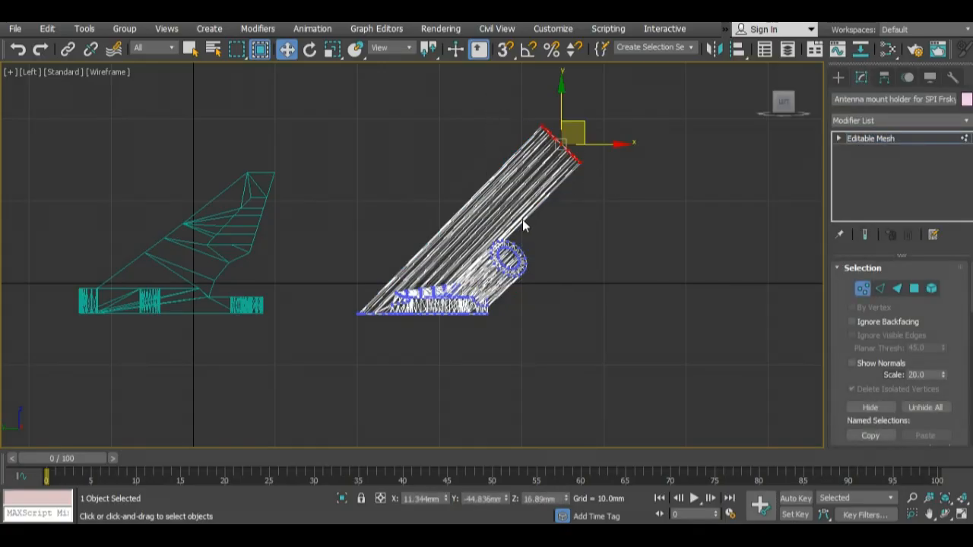
{"action": "scroll", "coordinate": [568, 218], "scroll_direction": "down", "scroll_amount": 3}
{"action": "scroll", "coordinate": [577, 205], "scroll_direction": "up", "scroll_amount": 1}
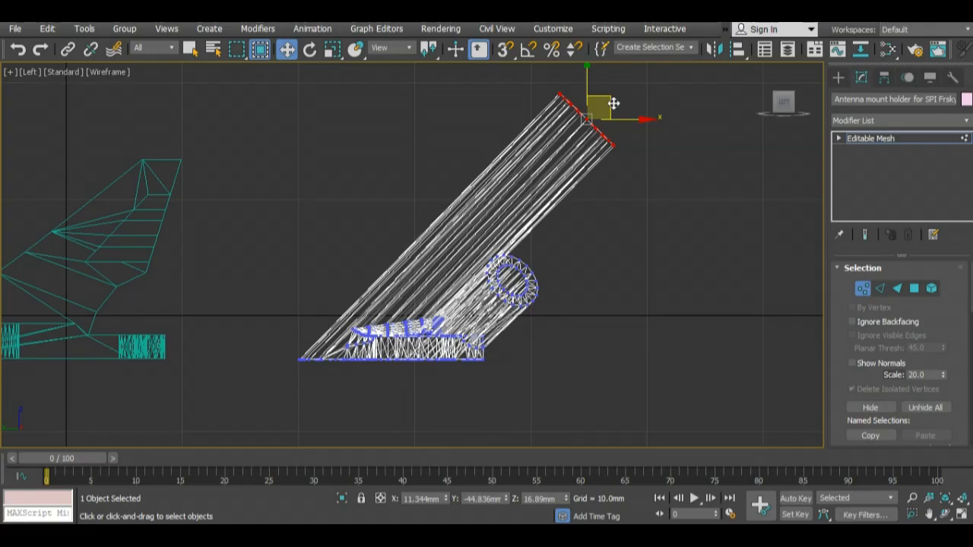
{"action": "left_click_drag", "start_coordinate": [613, 104], "coordinate": [488, 239]}
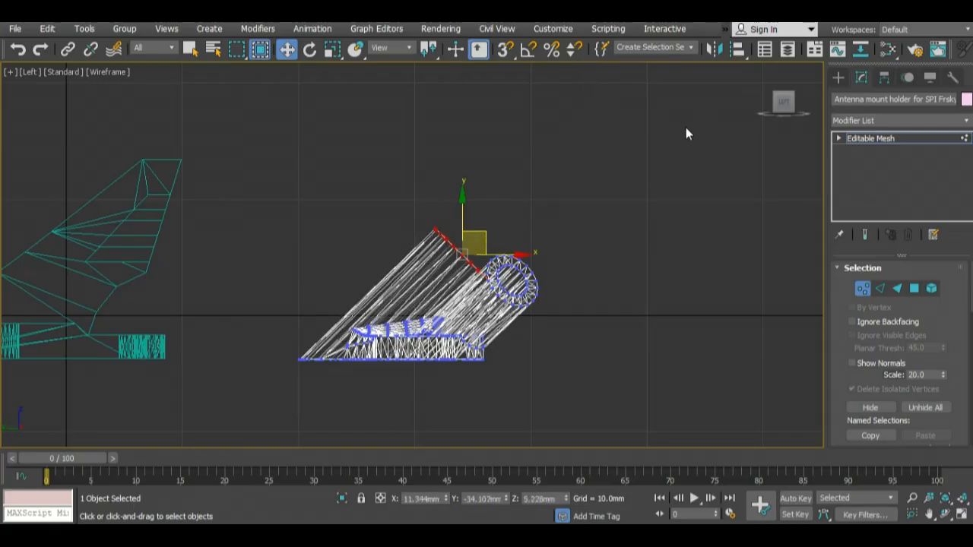
{"action": "left_click", "coordinate": [641, 171]}
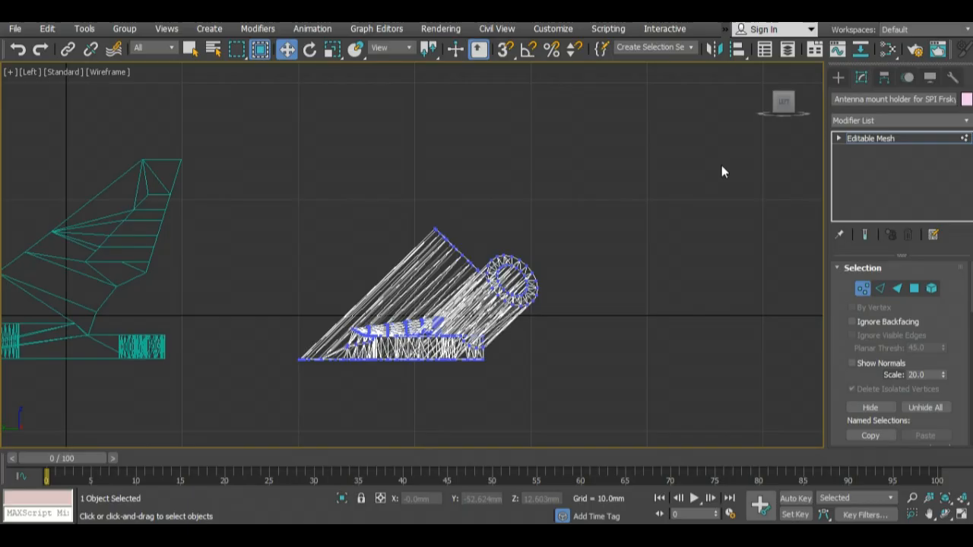
{"action": "left_click", "coordinate": [838, 78]}
{"action": "left_click", "coordinate": [625, 187]}
{"action": "scroll", "coordinate": [646, 191], "scroll_direction": "down", "scroll_amount": 2}
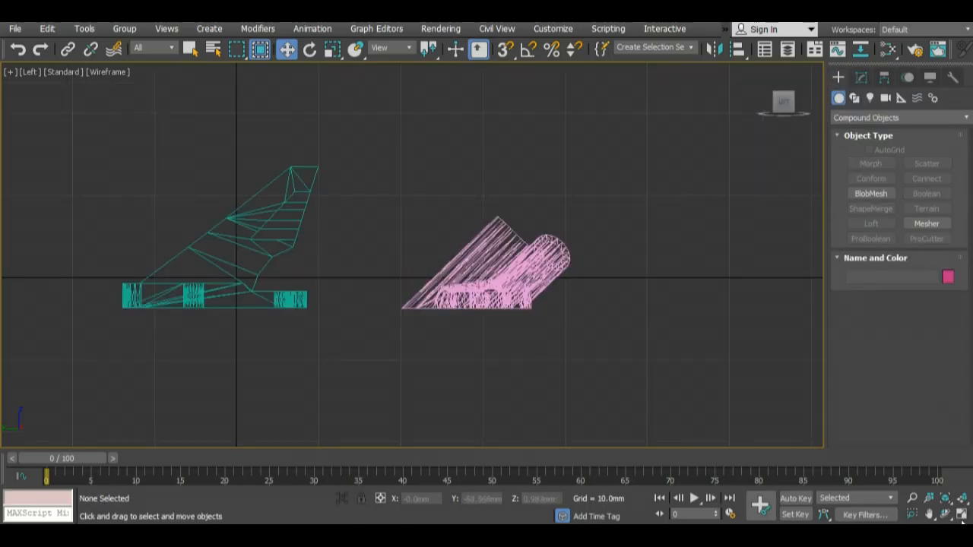
Step: Show both parts in a maximised Perspective view and inspect the shortened antenna tube from a higher angle
{"action": "left_click", "coordinate": [962, 516]}
{"action": "left_click", "coordinate": [722, 370]}
{"action": "scroll", "coordinate": [753, 371], "scroll_direction": "up", "scroll_amount": 3}
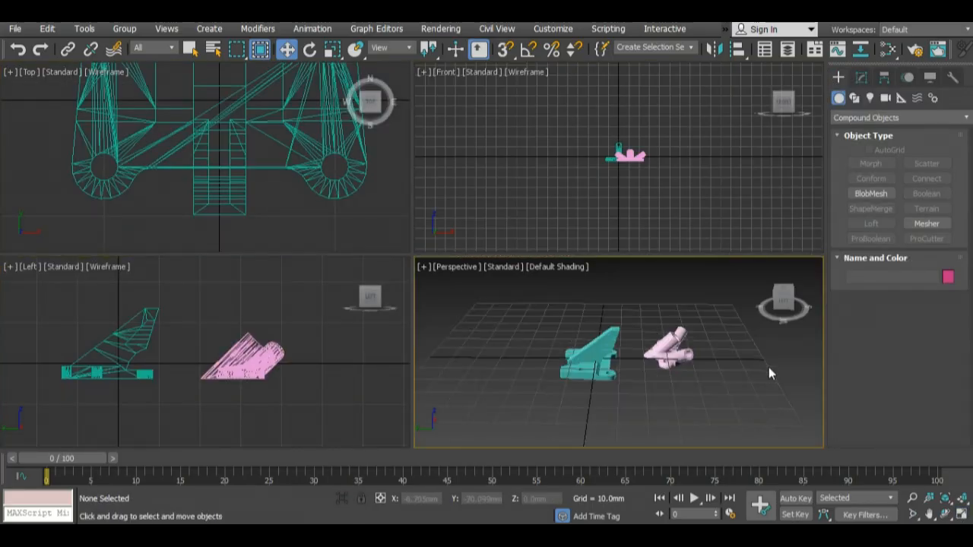
{"action": "left_click", "coordinate": [962, 516]}
{"action": "left_click", "coordinate": [945, 515]}
{"action": "left_click_drag", "start_coordinate": [467, 298], "coordinate": [441, 260]}
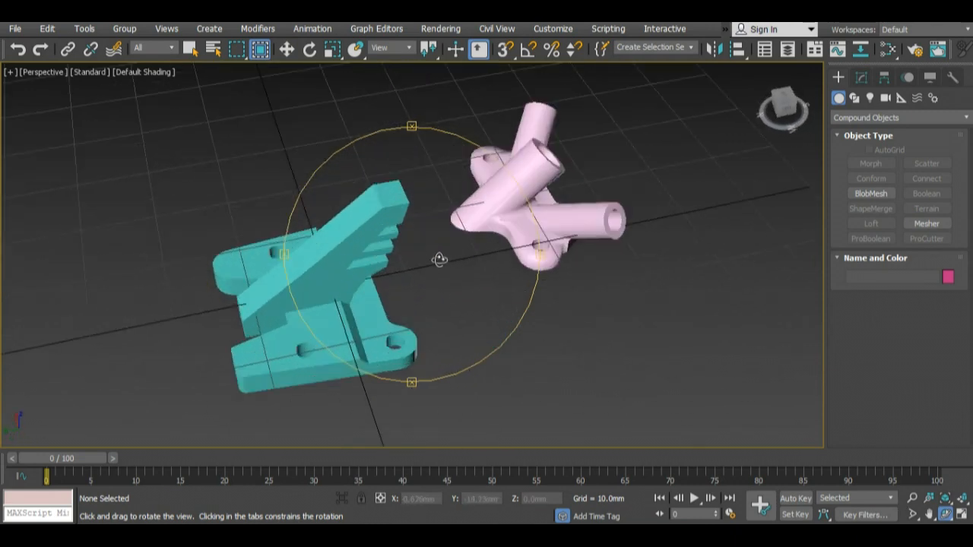
Step: Start exporting the selected camera holder and create a "3dprint" folder inside the export folder as the destination
{"action": "left_click", "coordinate": [286, 48]}
{"action": "left_click", "coordinate": [351, 258]}
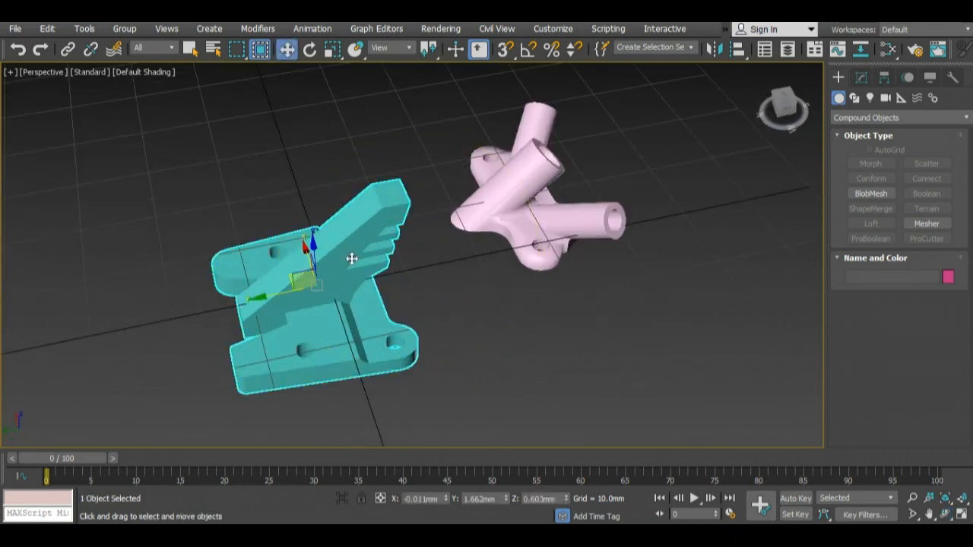
{"action": "left_click", "coordinate": [15, 28]}
{"action": "mouse_move", "coordinate": [41, 241]}
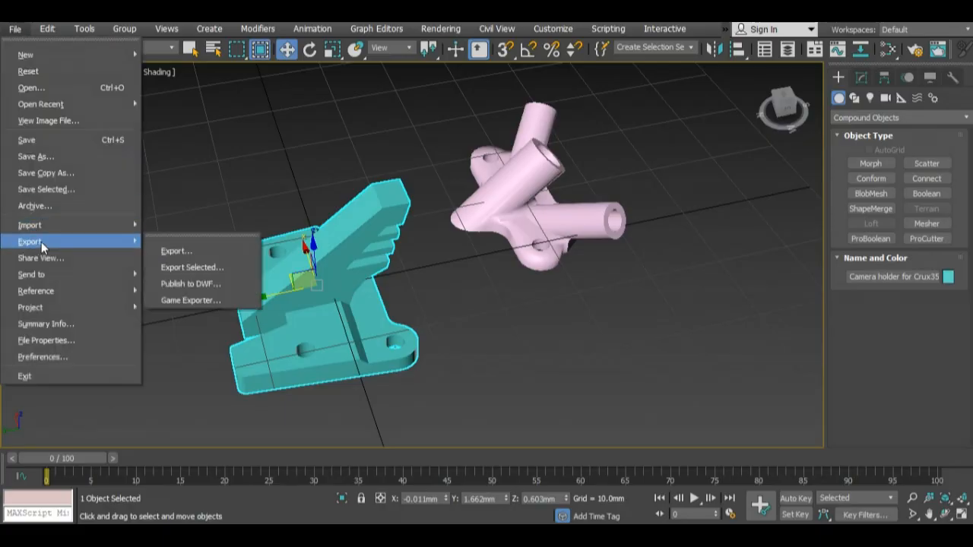
{"action": "left_click", "coordinate": [175, 250]}
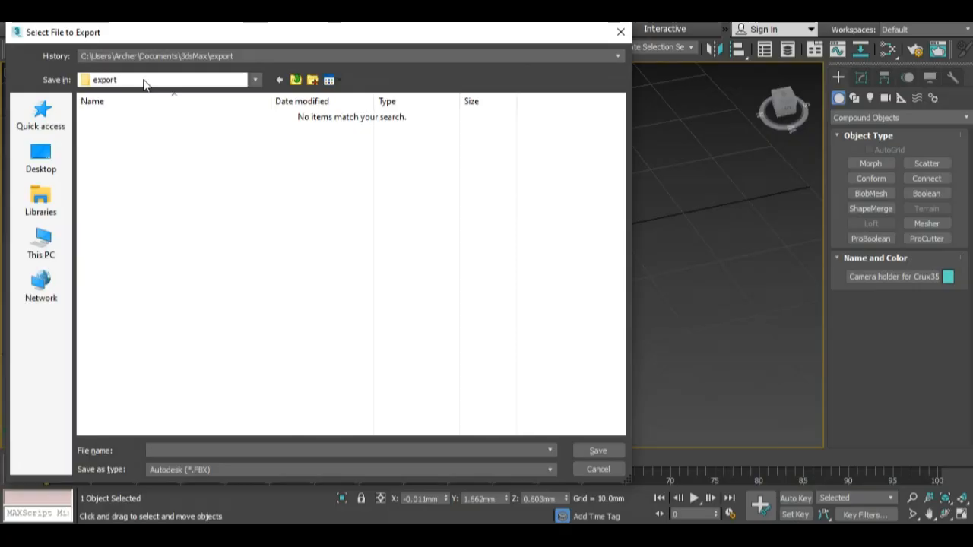
{"action": "left_click", "coordinate": [312, 81]}
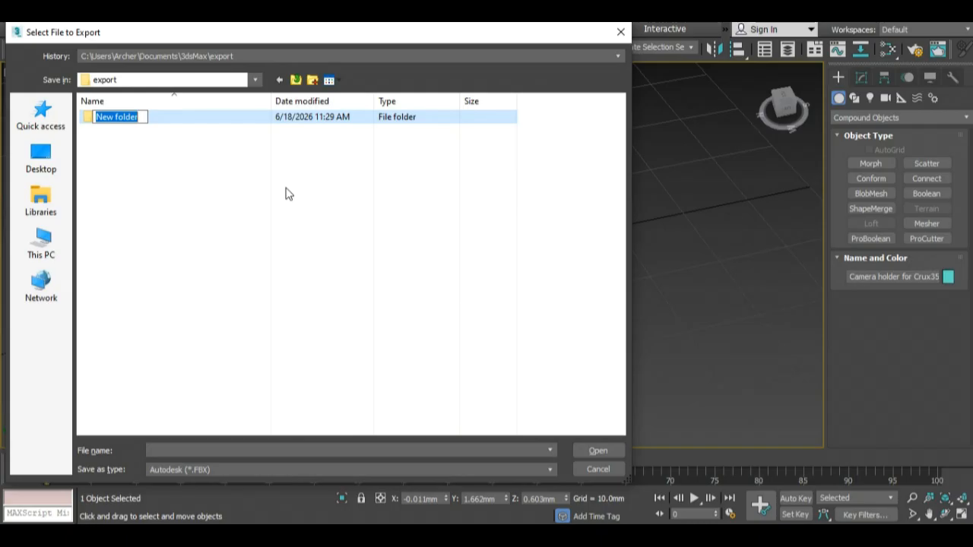
{"action": "type", "text": "3dprint"}
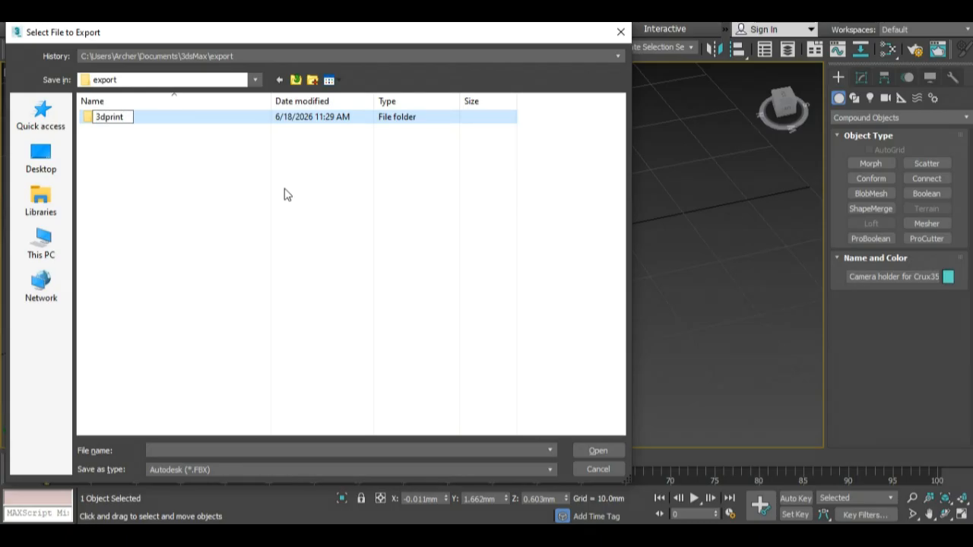
{"action": "key", "text": "Return"}
{"action": "double_click", "coordinate": [126, 119]}
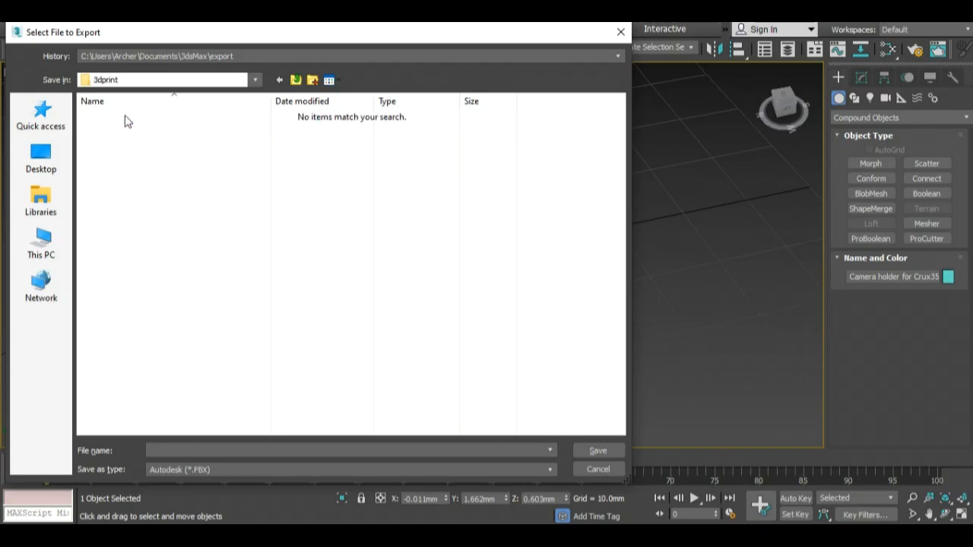
Step: Export the camera holder as the binary StereoLitho file "tanduk zaku crux35", limited to the selected object
{"action": "left_click", "coordinate": [336, 470]}
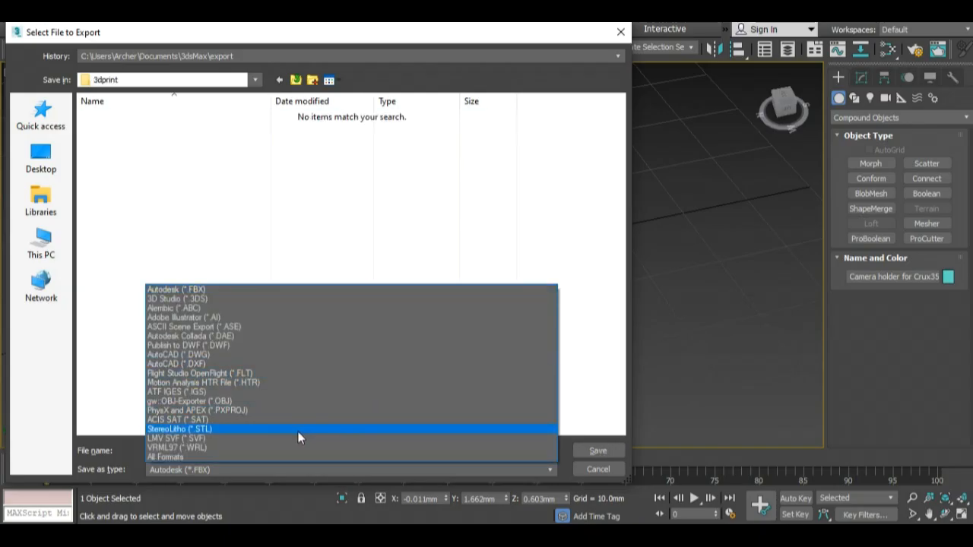
{"action": "left_click", "coordinate": [222, 429]}
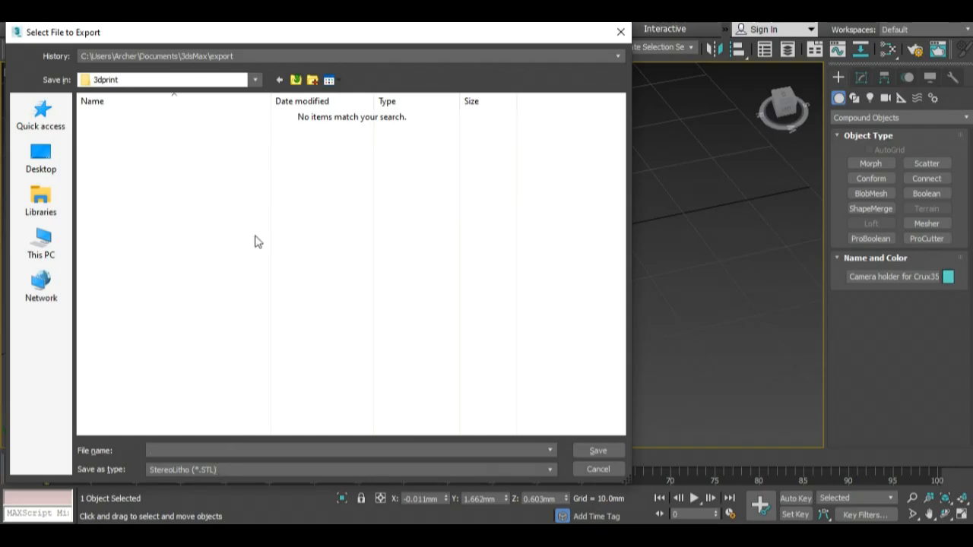
{"action": "left_click_drag", "start_coordinate": [269, 38], "coordinate": [392, 58]}
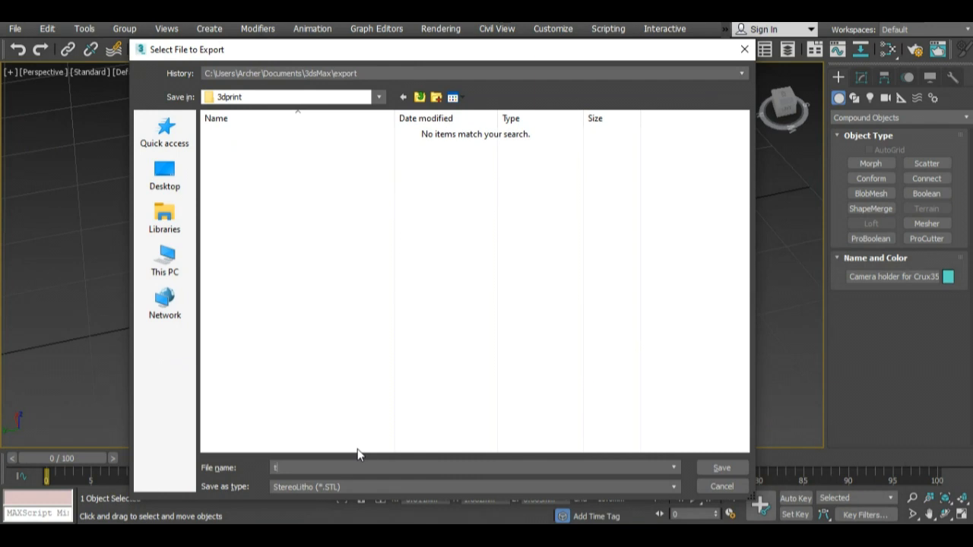
{"action": "type", "text": "anduk zaku"}
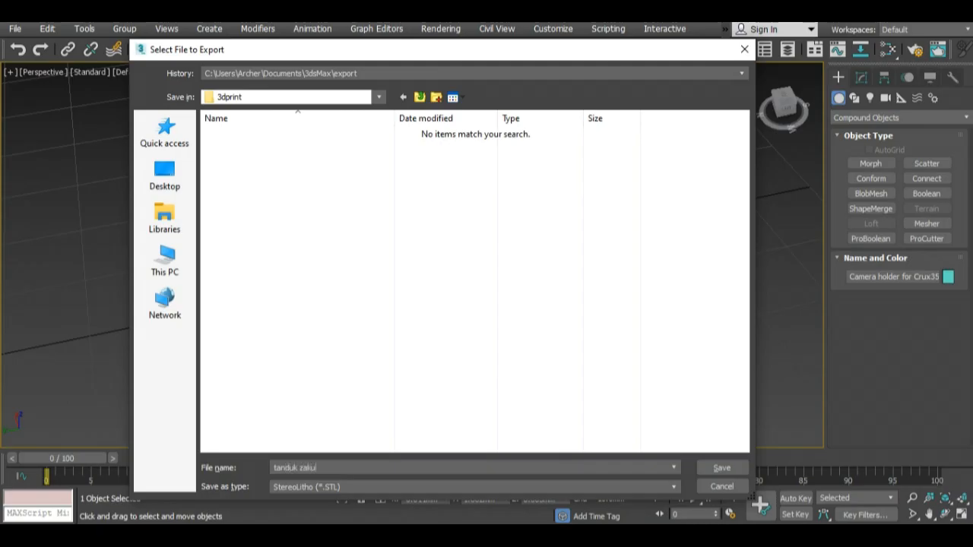
{"action": "type", "text": " crux35"}
{"action": "left_click", "coordinate": [708, 469]}
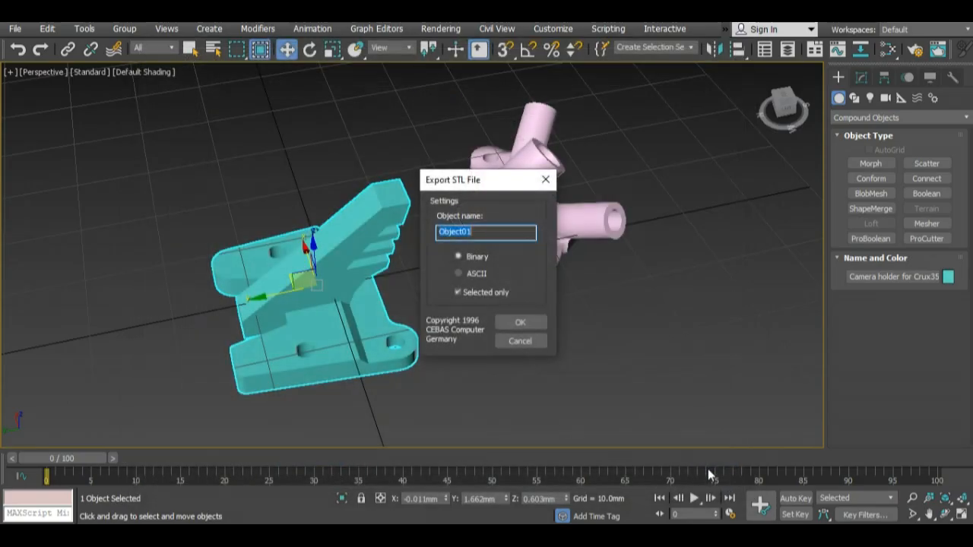
{"action": "left_click", "coordinate": [531, 323]}
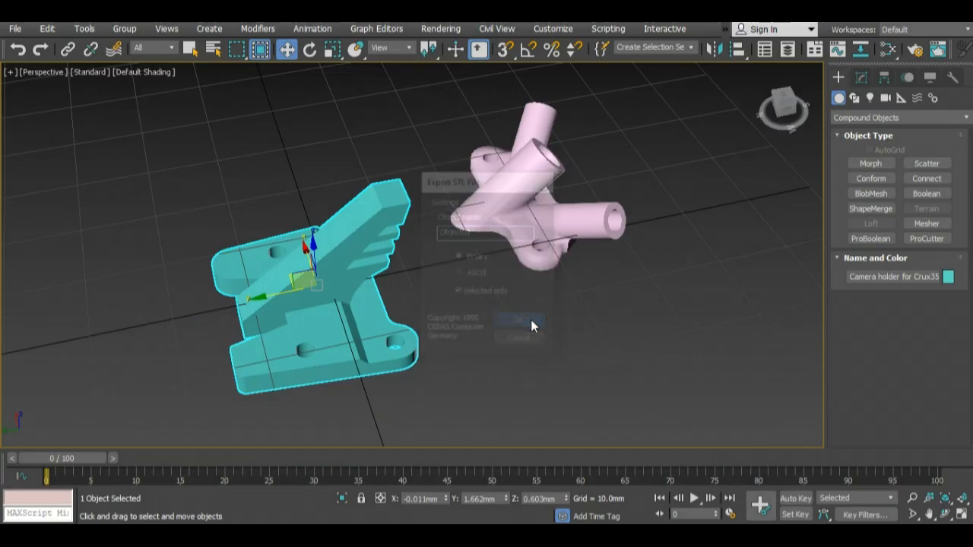
Step: Export the antenna mount as the StereoLitho file "dipole antena mount" into the 3dprint folder
{"action": "left_click", "coordinate": [548, 210]}
{"action": "left_click", "coordinate": [14, 28]}
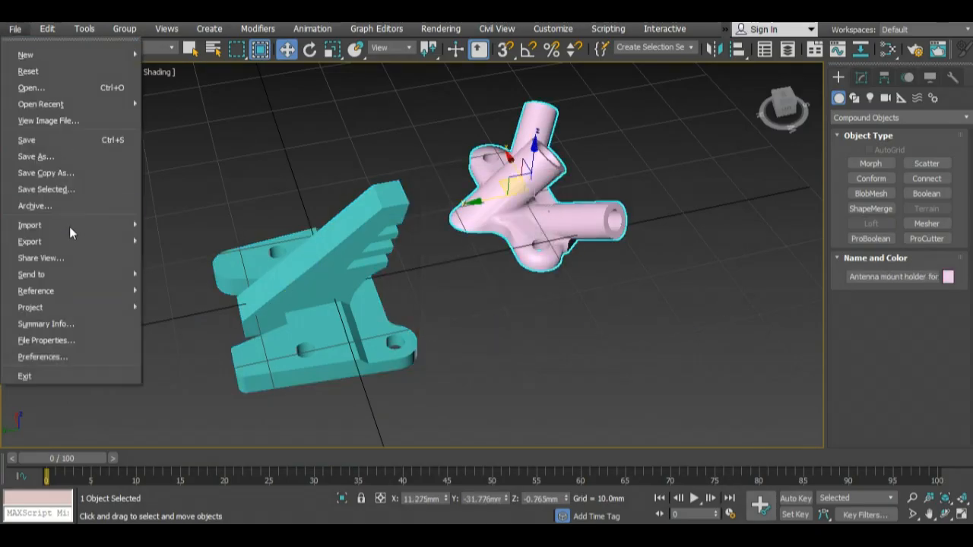
{"action": "mouse_move", "coordinate": [69, 238]}
{"action": "left_click", "coordinate": [189, 250]}
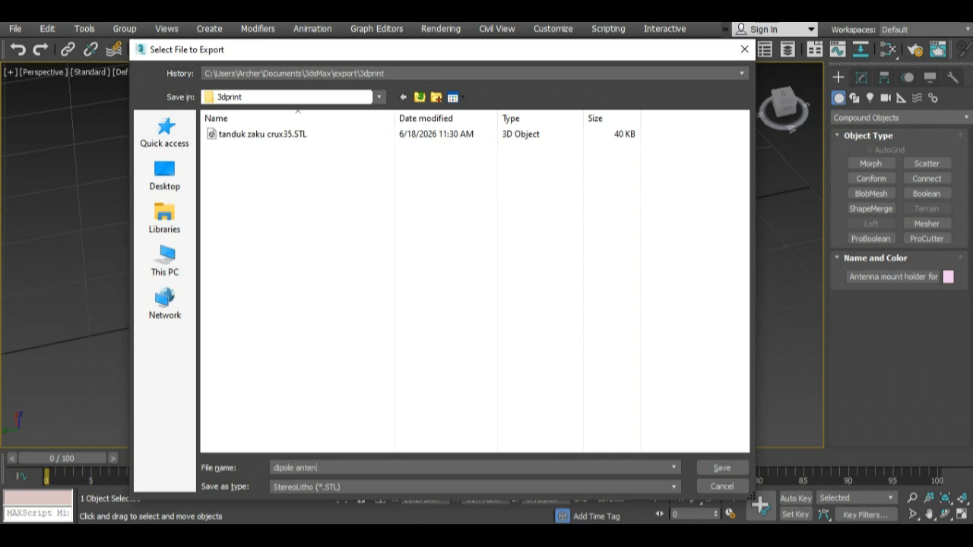
{"action": "type", "text": "a mount"}
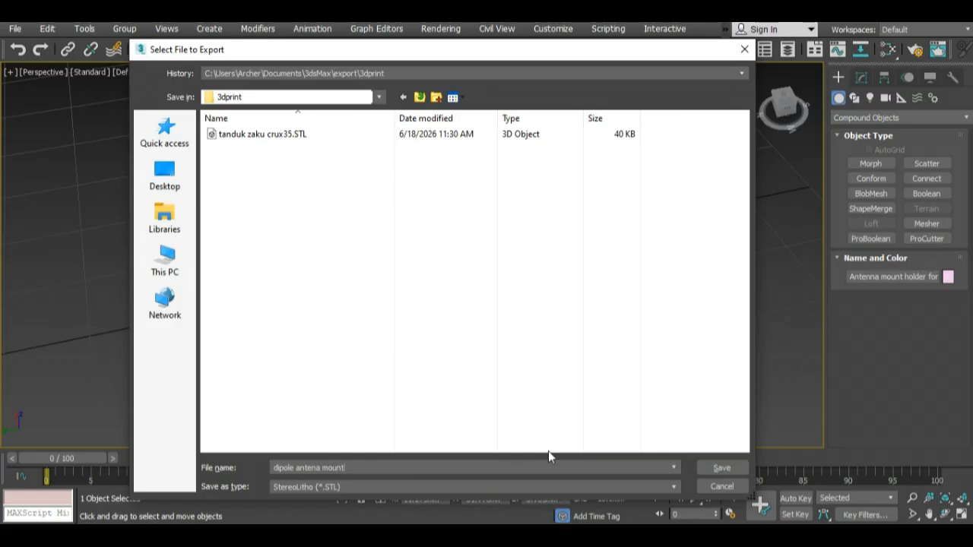
{"action": "left_click", "coordinate": [713, 465]}
{"action": "left_click", "coordinate": [523, 324]}
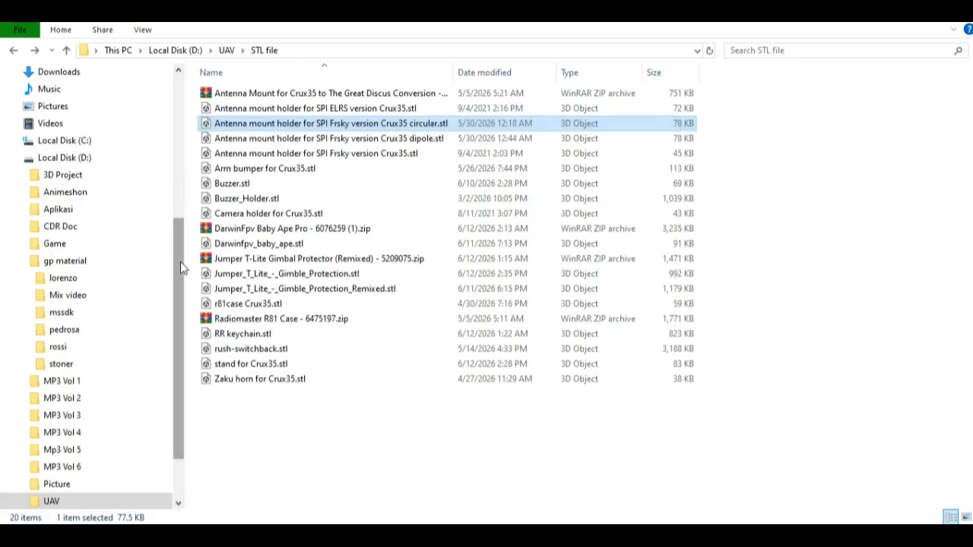
Step: Switch to File Explorer and open Documents > 3dsMax > export > 3dprint
{"action": "left_click_drag", "start_coordinate": [178, 206], "coordinate": [172, 120]}
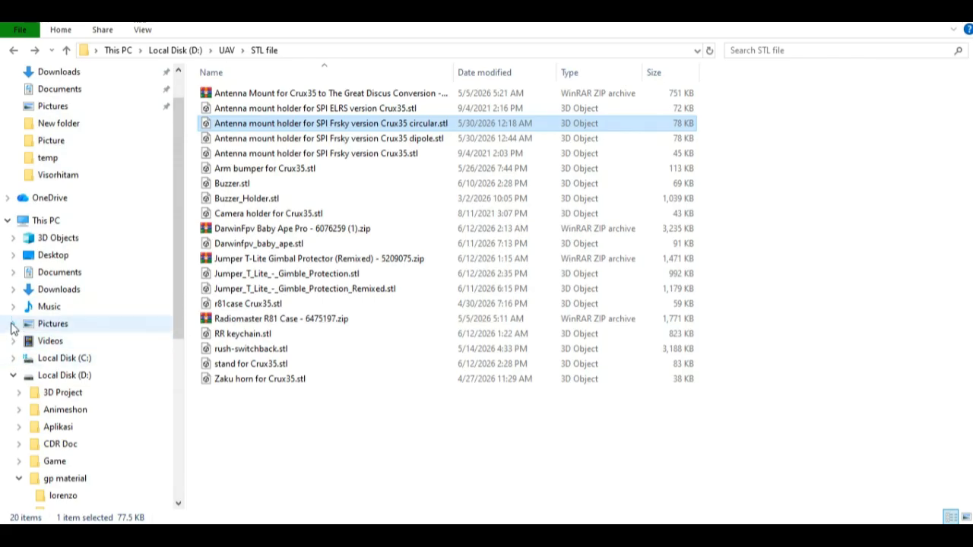
{"action": "left_click", "coordinate": [13, 272]}
{"action": "left_click", "coordinate": [65, 241]}
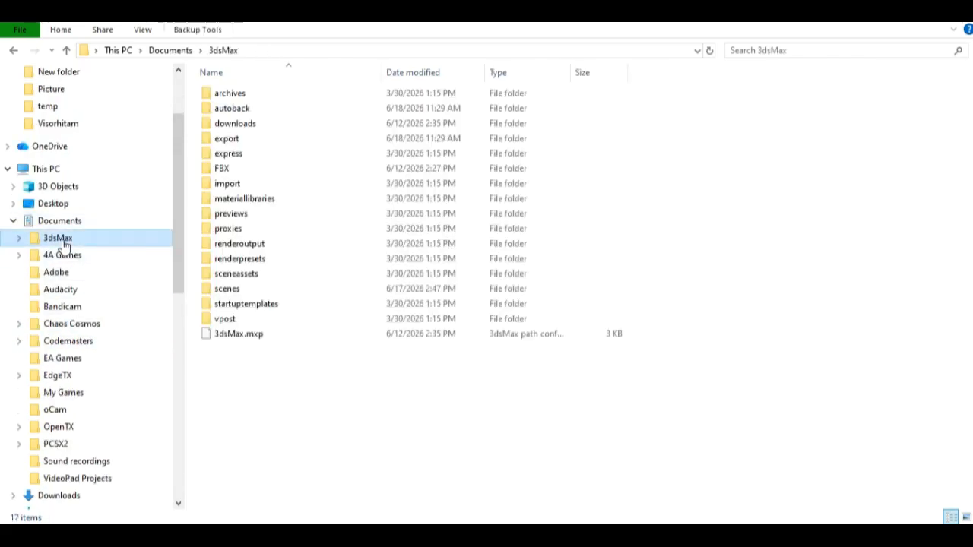
{"action": "double_click", "coordinate": [237, 138]}
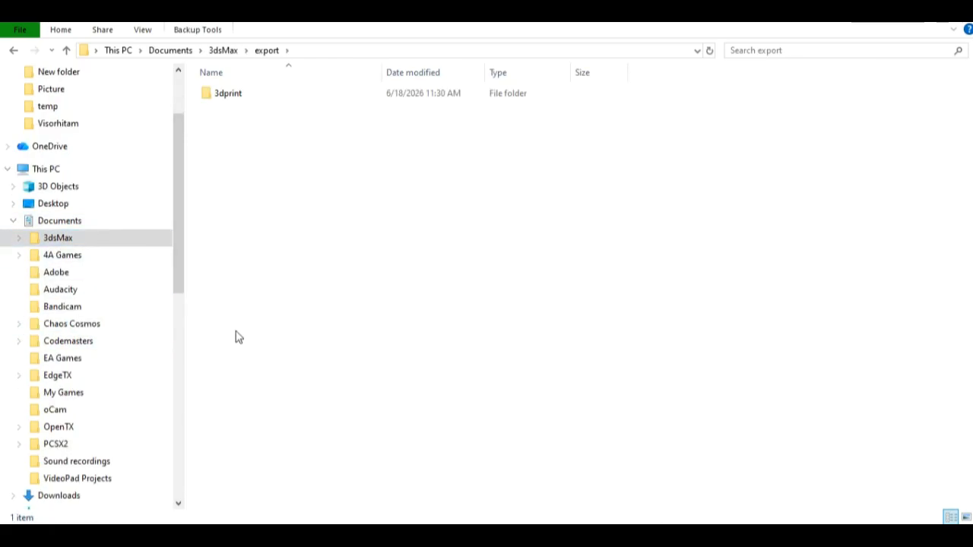
{"action": "double_click", "coordinate": [242, 96]}
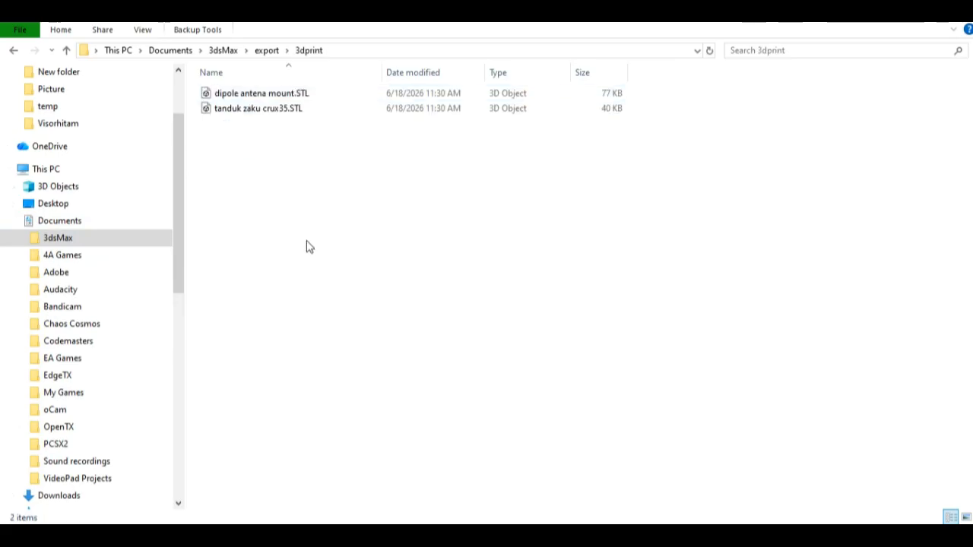
Step: Preview "tanduk zaku crux35.STL" and "dipole antena mount.STL" in 3D Viewer, inspecting each model from another angle
{"action": "double_click", "coordinate": [268, 110]}
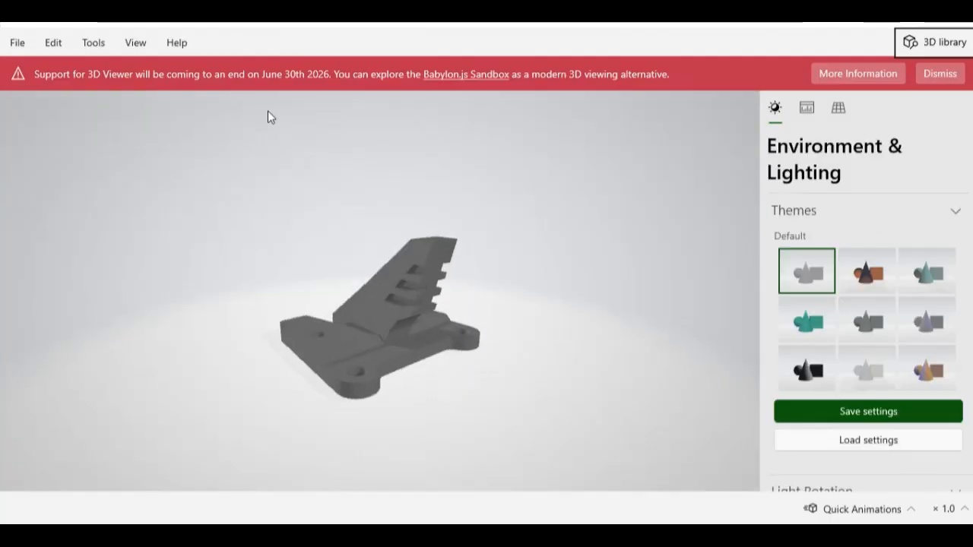
{"action": "left_click_drag", "start_coordinate": [323, 340], "coordinate": [383, 366]}
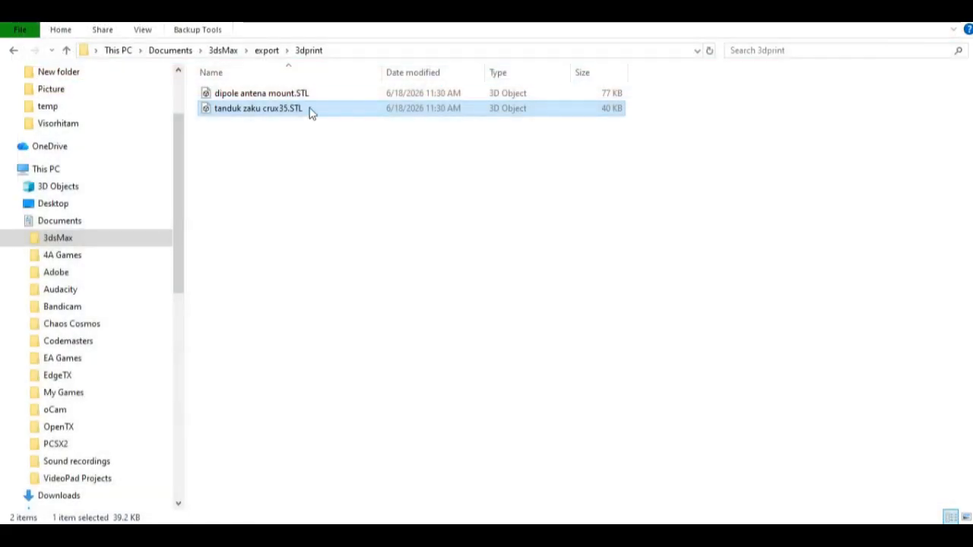
{"action": "double_click", "coordinate": [311, 93]}
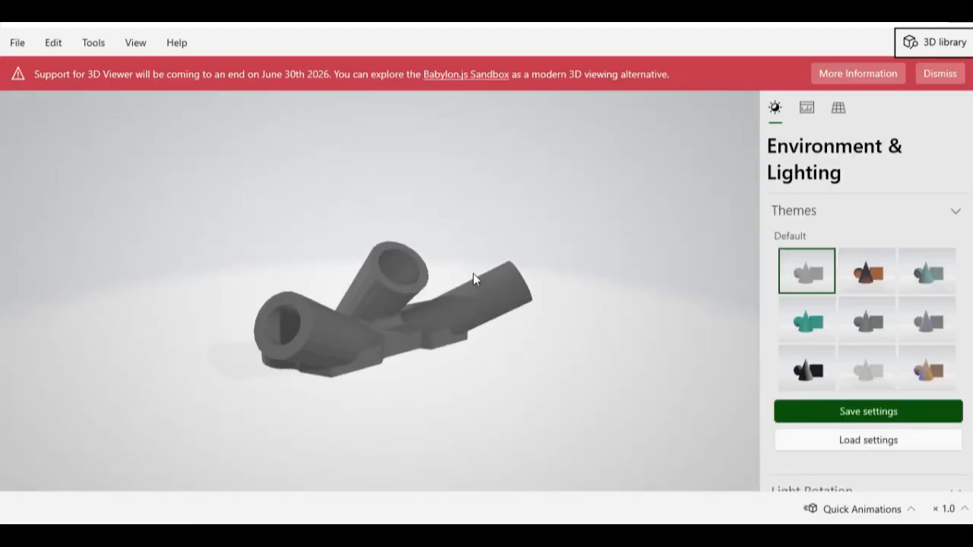
{"action": "left_click_drag", "start_coordinate": [476, 278], "coordinate": [391, 387]}
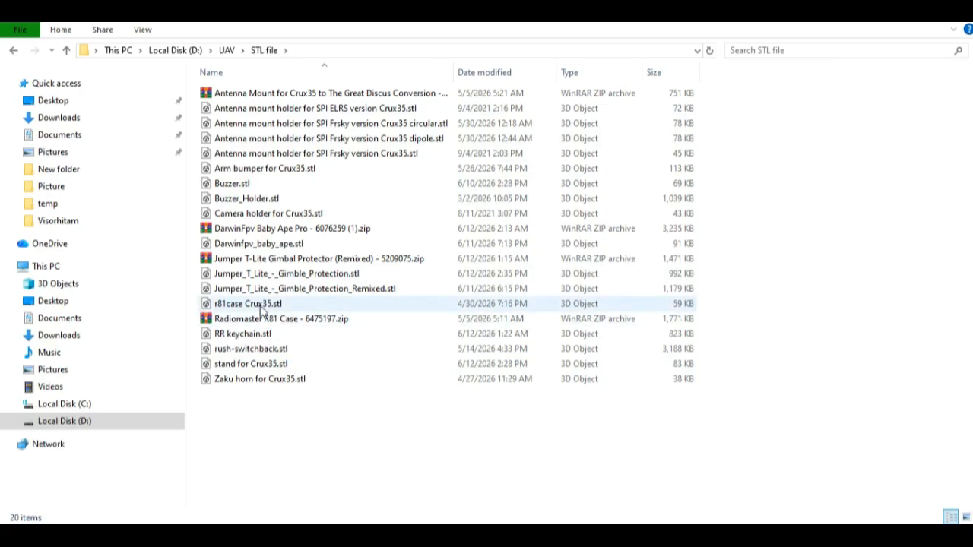
Step: Preview "r81case Crux35.stl" from the STL file folder in 3D Viewer, inspecting the case from other angles, and close it
{"action": "double_click", "coordinate": [263, 308]}
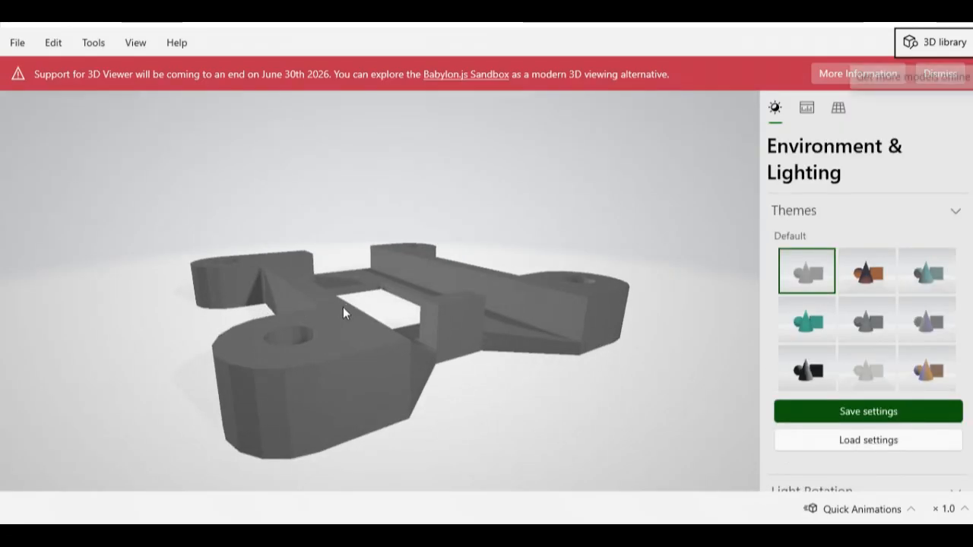
{"action": "left_click_drag", "start_coordinate": [343, 307], "coordinate": [481, 342]}
{"action": "left_click_drag", "start_coordinate": [347, 297], "coordinate": [267, 330]}
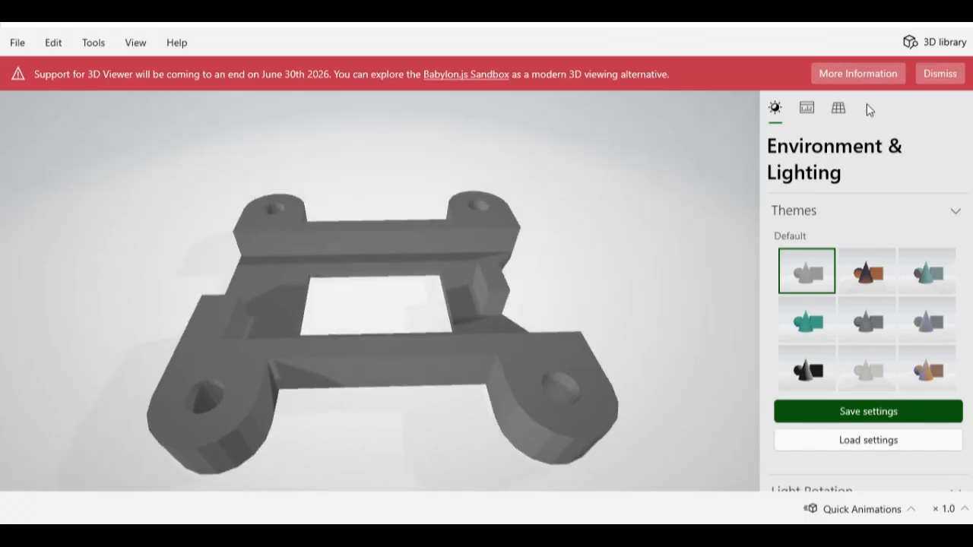
{"action": "left_click", "coordinate": [955, 28]}
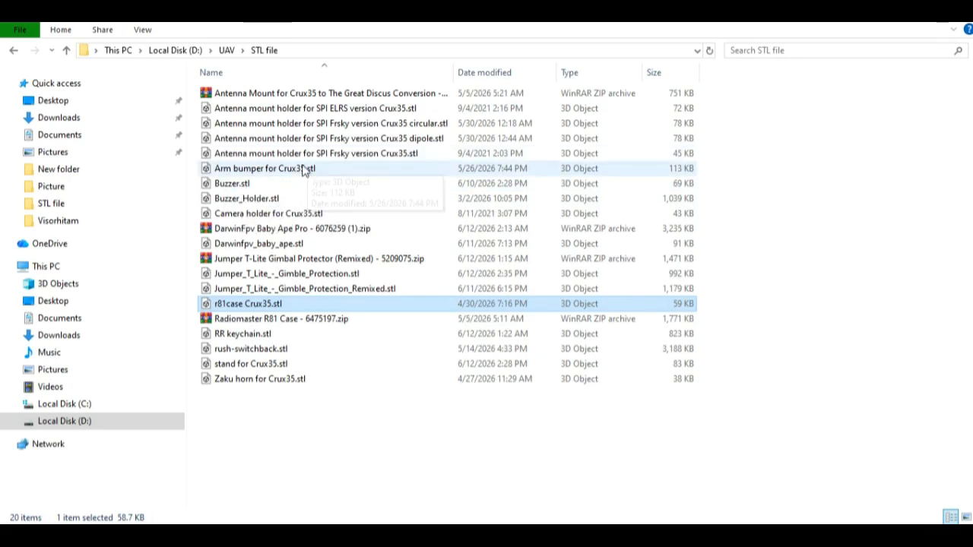
Step: Preview "Arm bumper for Crux35.stl" in 3D Viewer, rotating the bumper to inspect it from another side, and close it
{"action": "double_click", "coordinate": [301, 168]}
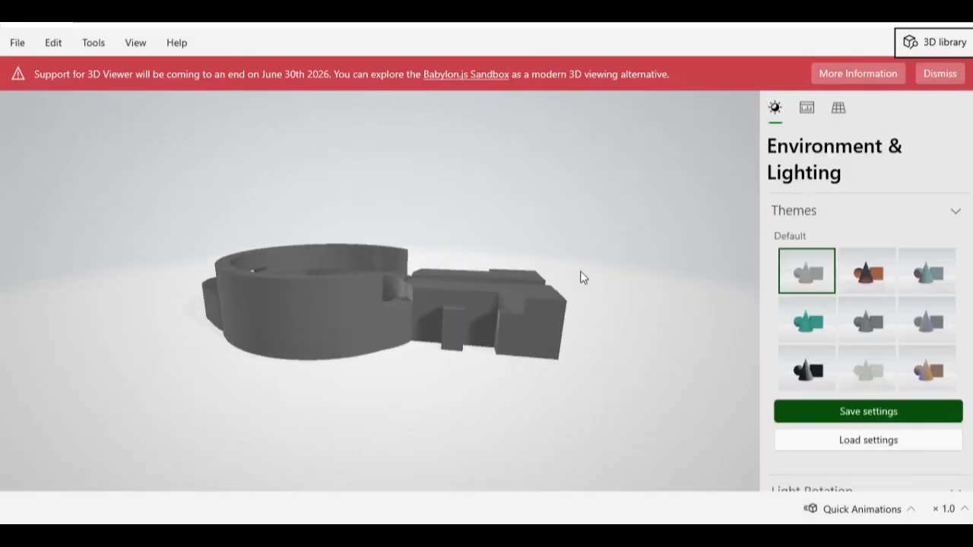
{"action": "left_click_drag", "start_coordinate": [580, 278], "coordinate": [398, 365]}
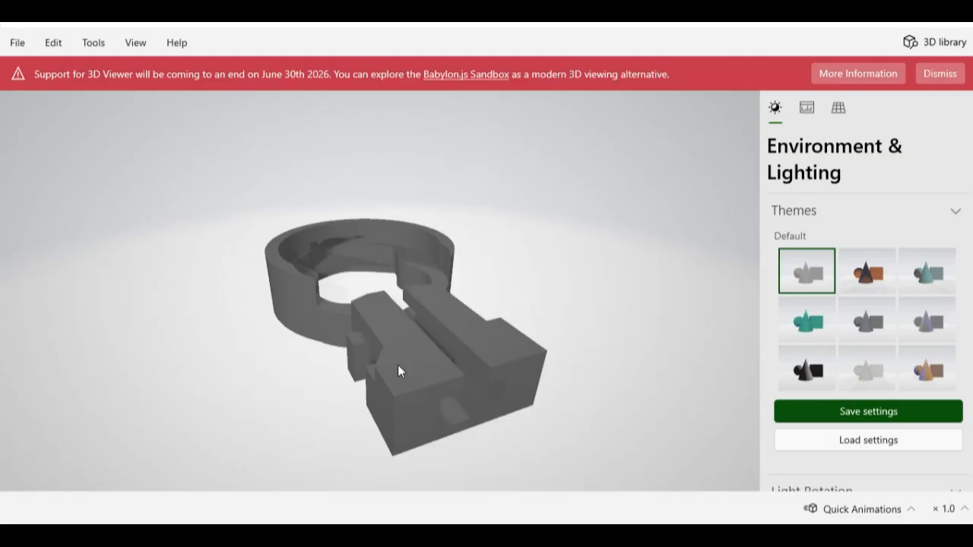
{"action": "left_click", "coordinate": [960, 29]}
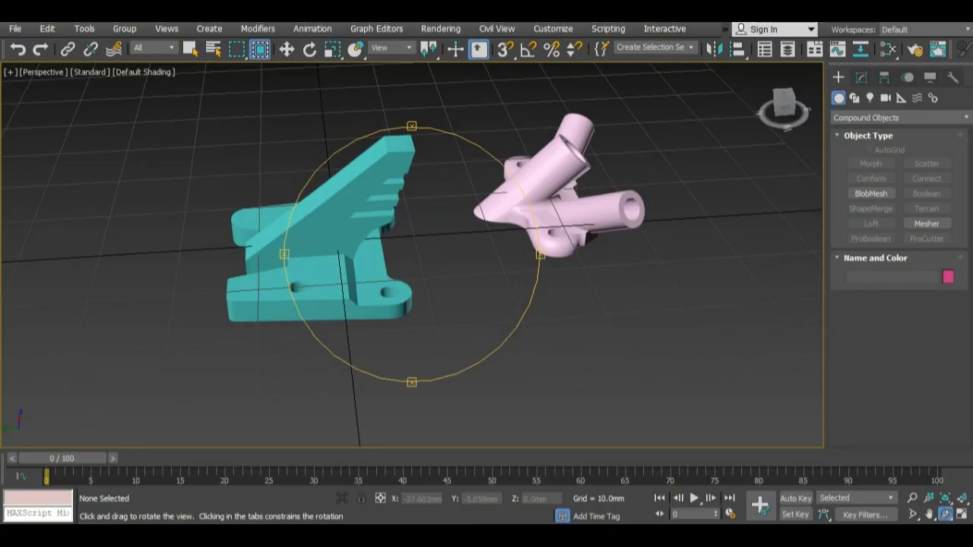
Step: Switch back to 3ds Max and inspect the finned camera holder and antenna mount from another angle
{"action": "left_click_drag", "start_coordinate": [387, 278], "coordinate": [453, 303]}
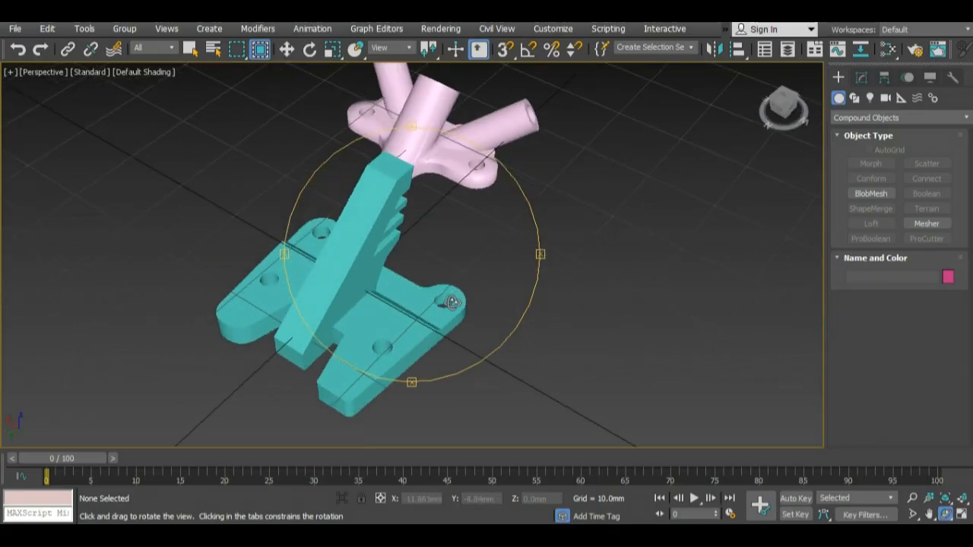